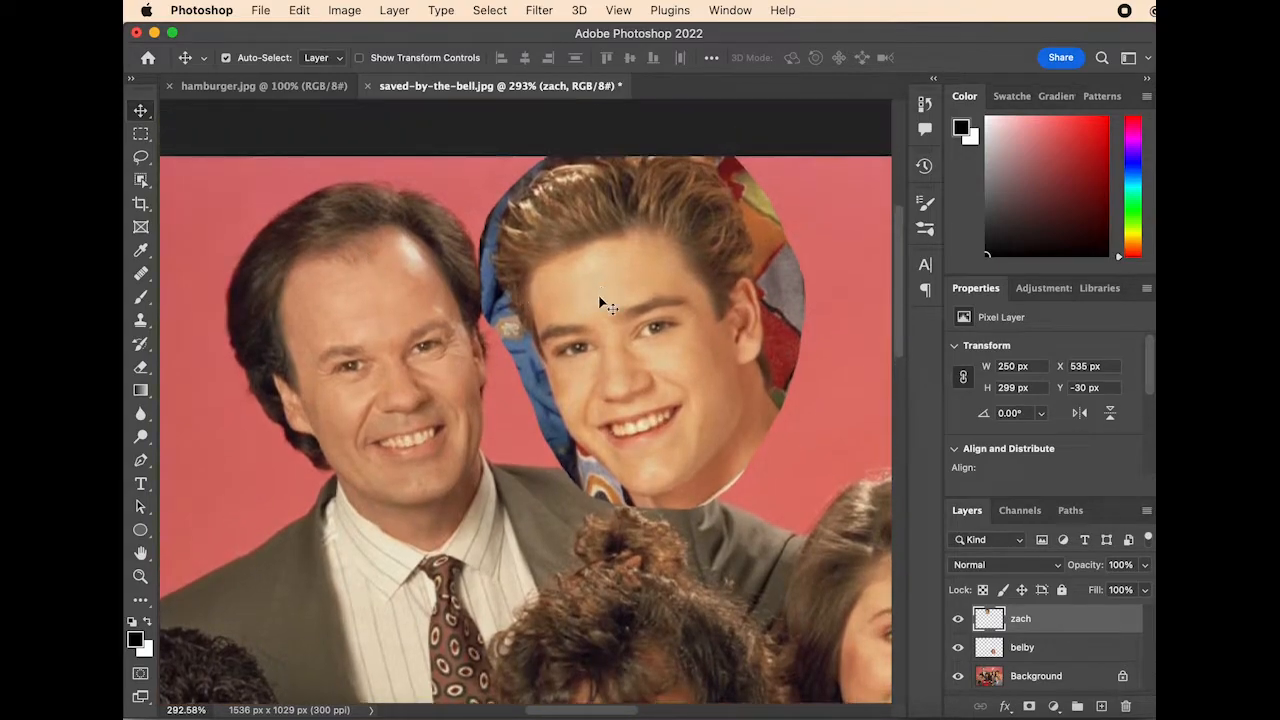
Flip the zach layer horizontally so the pasted face mirrors to the other side.
{"action": "left_click", "coordinate": [261, 12]}
{"action": "mouse_move", "coordinate": [301, 13]}
{"action": "mouse_move", "coordinate": [394, 406]}
{"action": "left_click", "coordinate": [575, 681]}
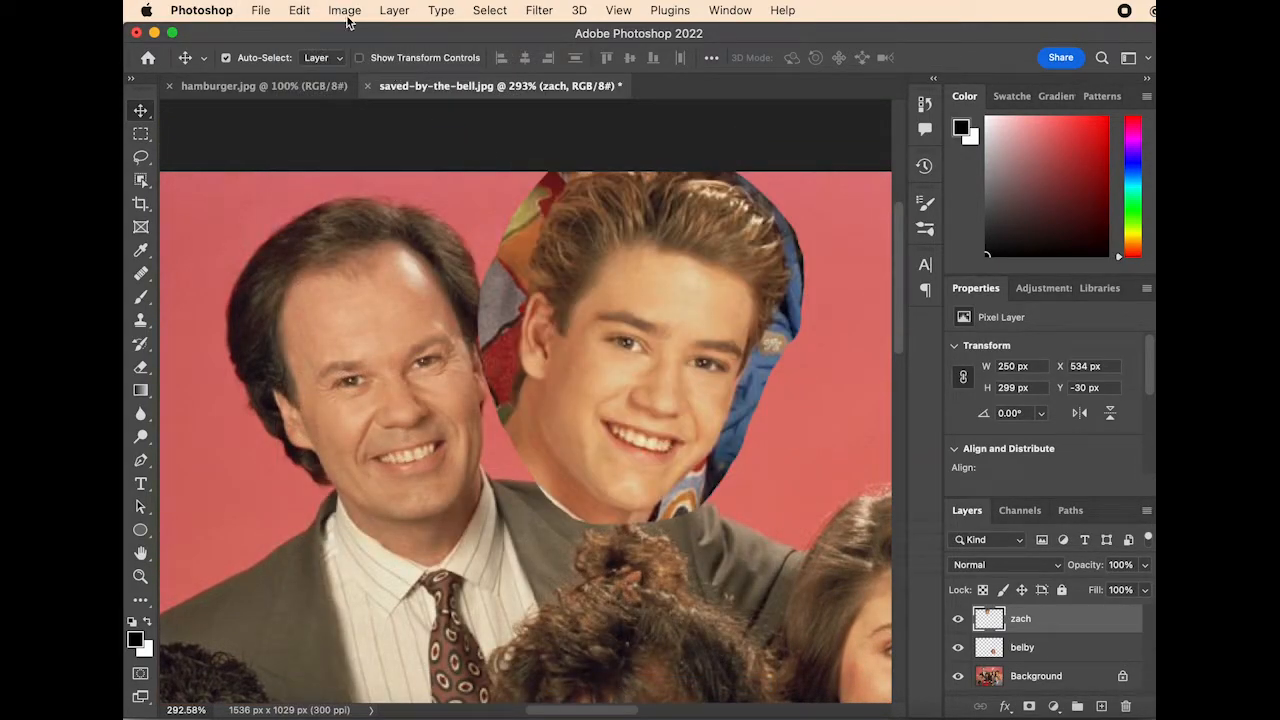
Free-transform the zach face, rotating it about -29° and placing it over the suited man's face.
{"action": "left_click", "coordinate": [300, 10]}
{"action": "left_click", "coordinate": [402, 389]}
{"action": "left_click_drag", "start_coordinate": [810, 457], "coordinate": [842, 292]}
{"action": "left_click_drag", "start_coordinate": [741, 328], "coordinate": [400, 368]}
{"action": "left_click_drag", "start_coordinate": [650, 340], "coordinate": [650, 348]}
{"action": "left_click_drag", "start_coordinate": [333, 382], "coordinate": [604, 346]}
{"action": "left_click_drag", "start_coordinate": [771, 312], "coordinate": [771, 309]}
{"action": "left_click_drag", "start_coordinate": [606, 353], "coordinate": [458, 339]}
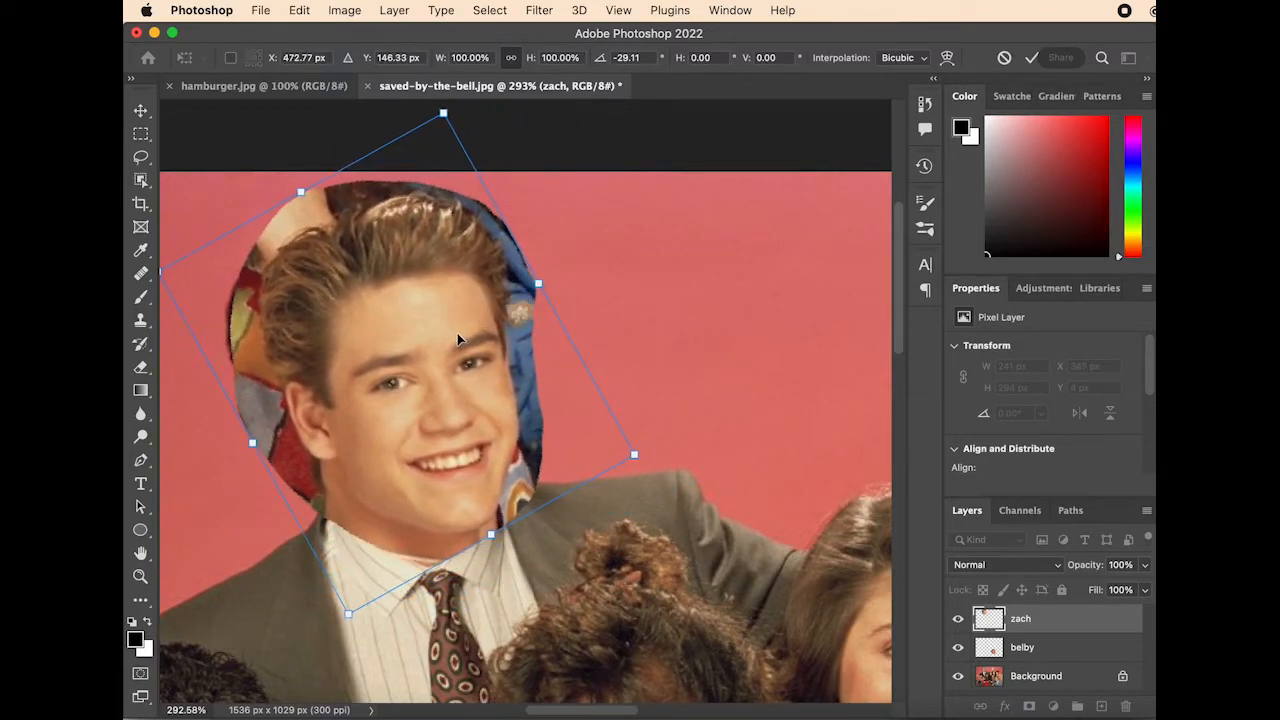
Erase the hair and colourful background surrounding the zach face with a soft 30 px eraser.
{"action": "left_click", "coordinate": [136, 369]}
{"action": "mouse_move", "coordinate": [276, 218]}
{"action": "left_mouse_down"}
{"action": "mouse_move", "coordinate": [342, 194]}
{"action": "mouse_move", "coordinate": [348, 217]}
{"action": "mouse_move", "coordinate": [285, 232]}
{"action": "mouse_move", "coordinate": [250, 262]}
{"action": "mouse_move", "coordinate": [245, 360]}
{"action": "mouse_move", "coordinate": [262, 265]}
{"action": "mouse_move", "coordinate": [305, 290]}
{"action": "mouse_move", "coordinate": [258, 402]}
{"action": "left_mouse_up"}
{"action": "mouse_move", "coordinate": [292, 470]}
{"action": "left_mouse_down"}
{"action": "mouse_move", "coordinate": [372, 535]}
{"action": "mouse_move", "coordinate": [450, 550]}
{"action": "left_mouse_up"}
{"action": "mouse_move", "coordinate": [530, 470]}
{"action": "left_mouse_down"}
{"action": "mouse_move", "coordinate": [505, 510]}
{"action": "mouse_move", "coordinate": [532, 410]}
{"action": "left_mouse_up"}
{"action": "mouse_move", "coordinate": [515, 235]}
{"action": "left_mouse_down"}
{"action": "mouse_move", "coordinate": [358, 245]}
{"action": "mouse_move", "coordinate": [297, 313]}
{"action": "mouse_move", "coordinate": [312, 272]}
{"action": "mouse_move", "coordinate": [339, 285]}
{"action": "mouse_move", "coordinate": [442, 252]}
{"action": "mouse_move", "coordinate": [383, 262]}
{"action": "mouse_move", "coordinate": [544, 264]}
{"action": "mouse_move", "coordinate": [490, 263]}
{"action": "mouse_move", "coordinate": [546, 361]}
{"action": "mouse_move", "coordinate": [527, 310]}
{"action": "mouse_move", "coordinate": [535, 340]}
{"action": "left_mouse_up"}
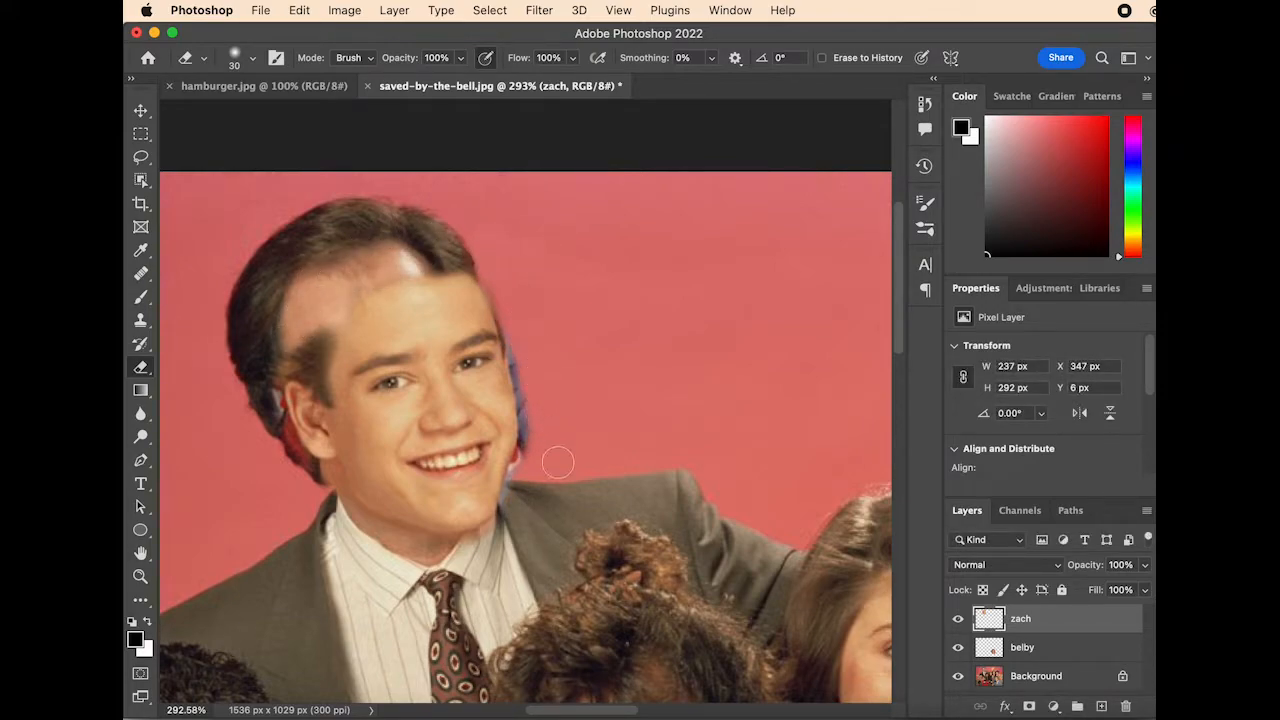
Erase the leftover fringe along the cheek, jaw and shirt collar with a 20 px eraser.
{"action": "scroll", "coordinate": [528, 400], "scroll_direction": "up", "scroll_amount": 5}
{"action": "mouse_move", "coordinate": [518, 165]}
{"action": "left_mouse_down"}
{"action": "mouse_move", "coordinate": [530, 235]}
{"action": "mouse_move", "coordinate": [512, 232]}
{"action": "left_mouse_up"}
{"action": "key", "text": "super+z"}
{"action": "mouse_move", "coordinate": [460, 122]}
{"action": "left_mouse_down"}
{"action": "mouse_move", "coordinate": [495, 228]}
{"action": "mouse_move", "coordinate": [470, 262]}
{"action": "mouse_move", "coordinate": [522, 485]}
{"action": "mouse_move", "coordinate": [496, 575]}
{"action": "mouse_move", "coordinate": [452, 650]}
{"action": "left_mouse_up"}
{"action": "scroll", "coordinate": [508, 572], "scroll_direction": "down", "scroll_amount": 5}
{"action": "scroll", "coordinate": [508, 572], "scroll_direction": "left", "scroll_amount": 5}
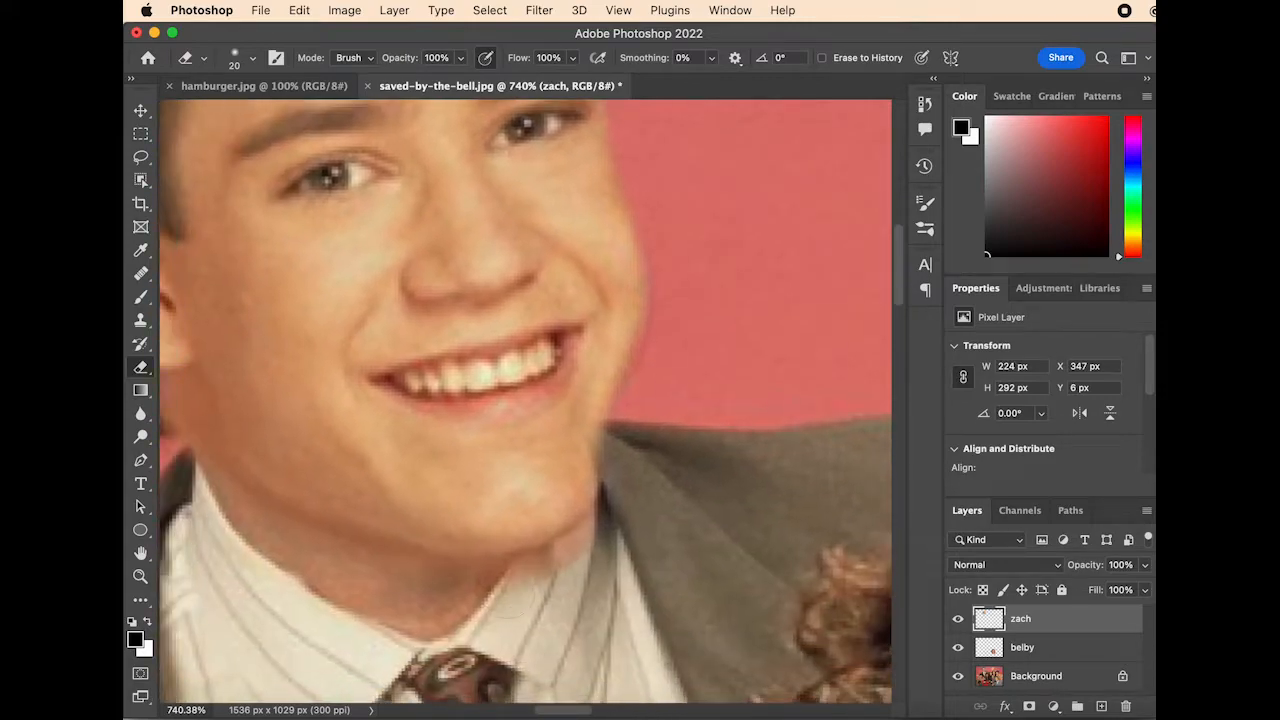
{"action": "mouse_move", "coordinate": [630, 533]}
{"action": "left_mouse_down"}
{"action": "mouse_move", "coordinate": [484, 584]}
{"action": "mouse_move", "coordinate": [302, 539]}
{"action": "mouse_move", "coordinate": [351, 537]}
{"action": "left_mouse_up"}
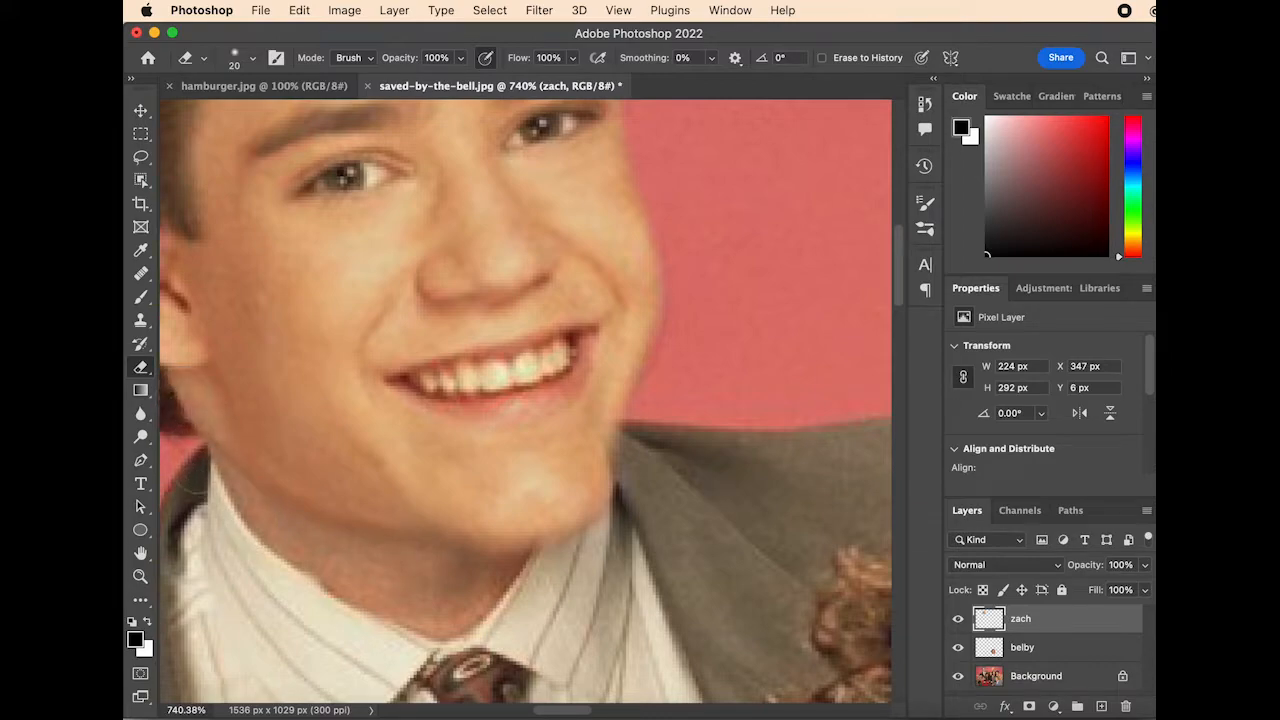
Erase the zach layer's leftover ear, sideburn and temple hair, enlarging the eraser to 25 px.
{"action": "scroll", "coordinate": [525, 400], "scroll_direction": "up", "scroll_amount": 3}
{"action": "scroll", "coordinate": [525, 400], "scroll_direction": "left", "scroll_amount": 5}
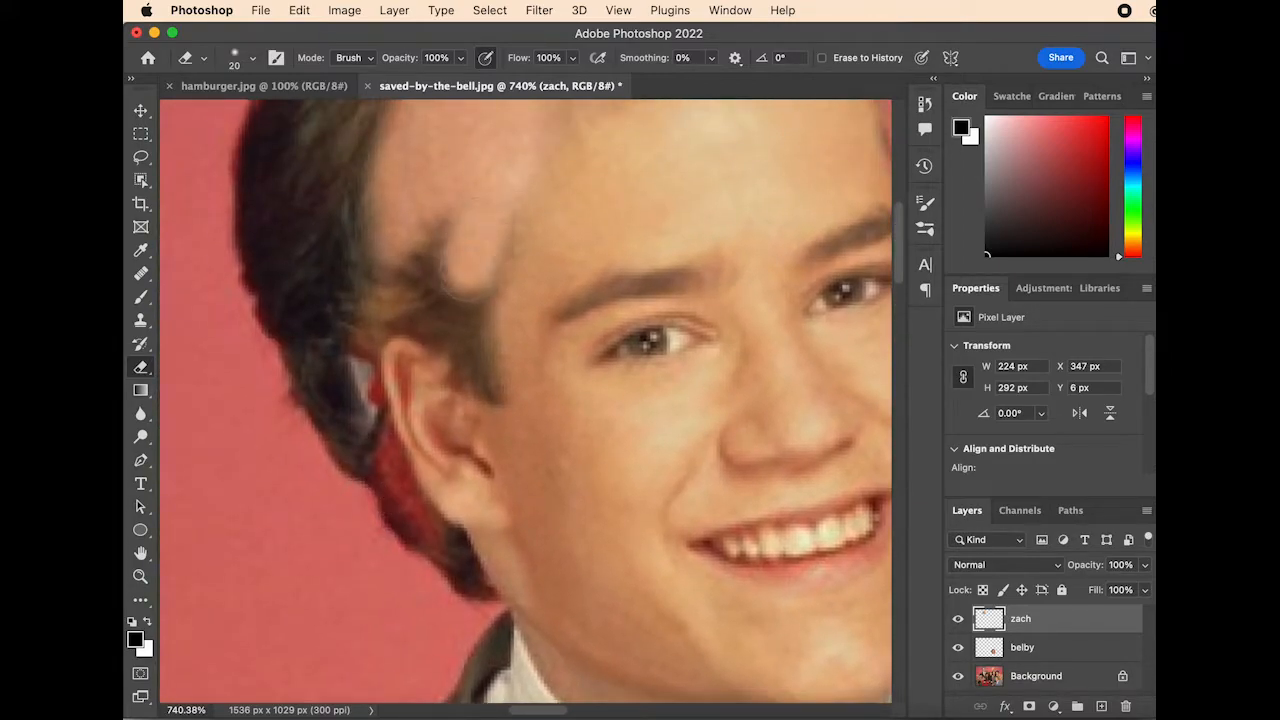
{"action": "mouse_move", "coordinate": [430, 268]}
{"action": "left_mouse_down"}
{"action": "mouse_move", "coordinate": [355, 330]}
{"action": "mouse_move", "coordinate": [425, 310]}
{"action": "mouse_move", "coordinate": [452, 328]}
{"action": "mouse_move", "coordinate": [456, 278]}
{"action": "mouse_move", "coordinate": [493, 222]}
{"action": "mouse_move", "coordinate": [474, 352]}
{"action": "mouse_move", "coordinate": [489, 385]}
{"action": "mouse_move", "coordinate": [421, 340]}
{"action": "mouse_move", "coordinate": [426, 462]}
{"action": "mouse_move", "coordinate": [455, 480]}
{"action": "mouse_move", "coordinate": [498, 452]}
{"action": "mouse_move", "coordinate": [480, 500]}
{"action": "mouse_move", "coordinate": [545, 608]}
{"action": "left_mouse_up"}
{"action": "key", "text": "bracketright"}
{"action": "scroll", "coordinate": [545, 600], "scroll_direction": "right", "scroll_amount": 5}
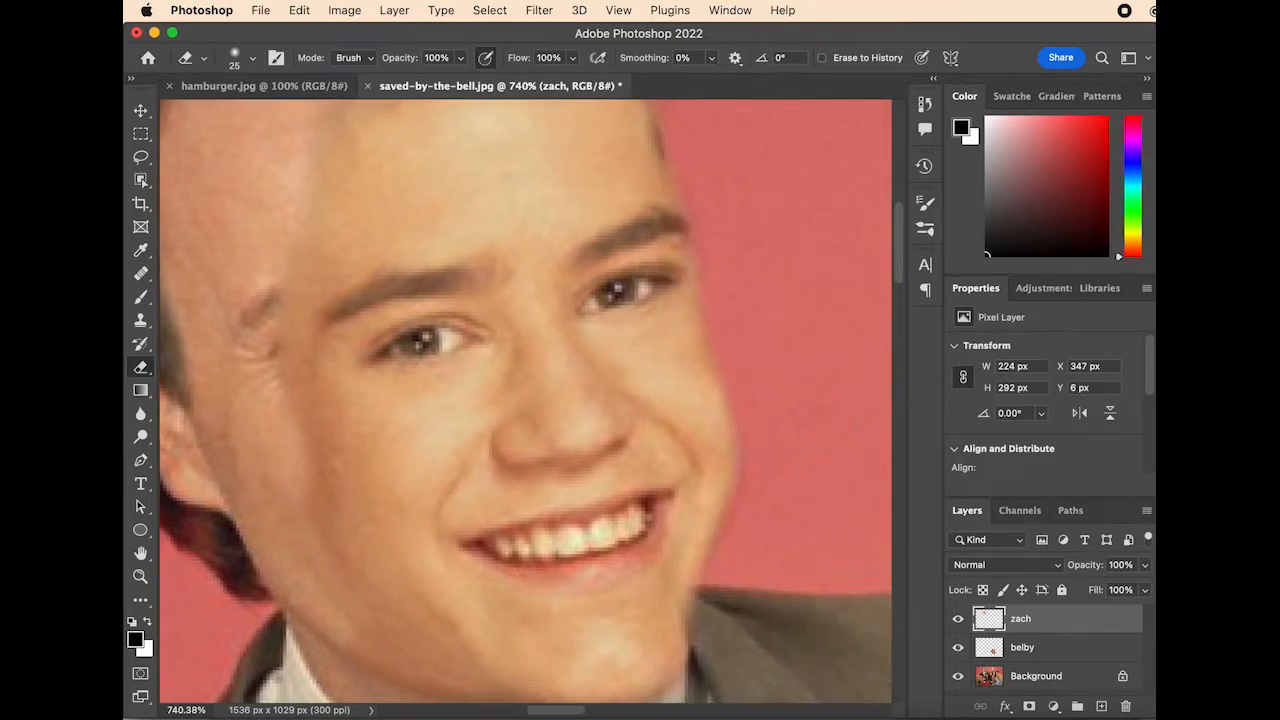
Rotate the zach face by about -4.3° and shift it sideways to line up with the man's head.
{"action": "scroll", "coordinate": [600, 400], "scroll_direction": "down", "scroll_amount": 3}
{"action": "left_click", "coordinate": [300, 10]}
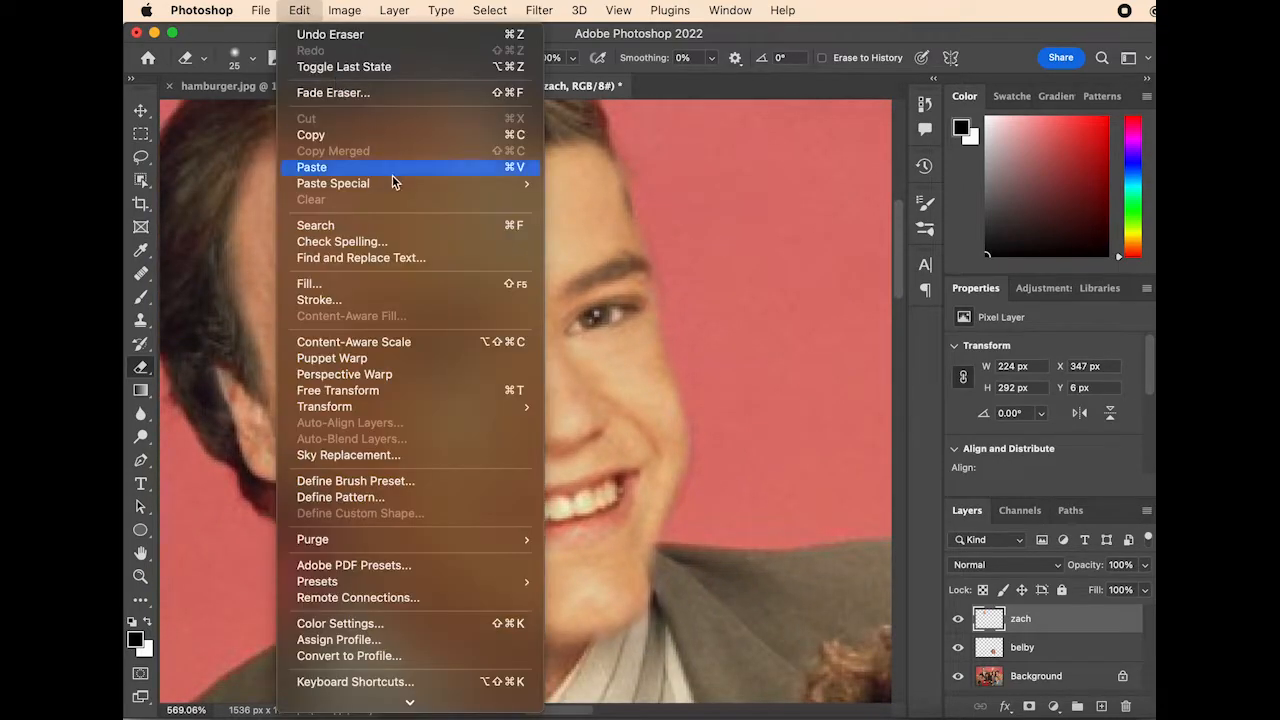
{"action": "left_click", "coordinate": [429, 390]}
{"action": "left_click_drag", "start_coordinate": [704, 332], "coordinate": [705, 308]}
{"action": "left_click_drag", "start_coordinate": [578, 385], "coordinate": [500, 372]}
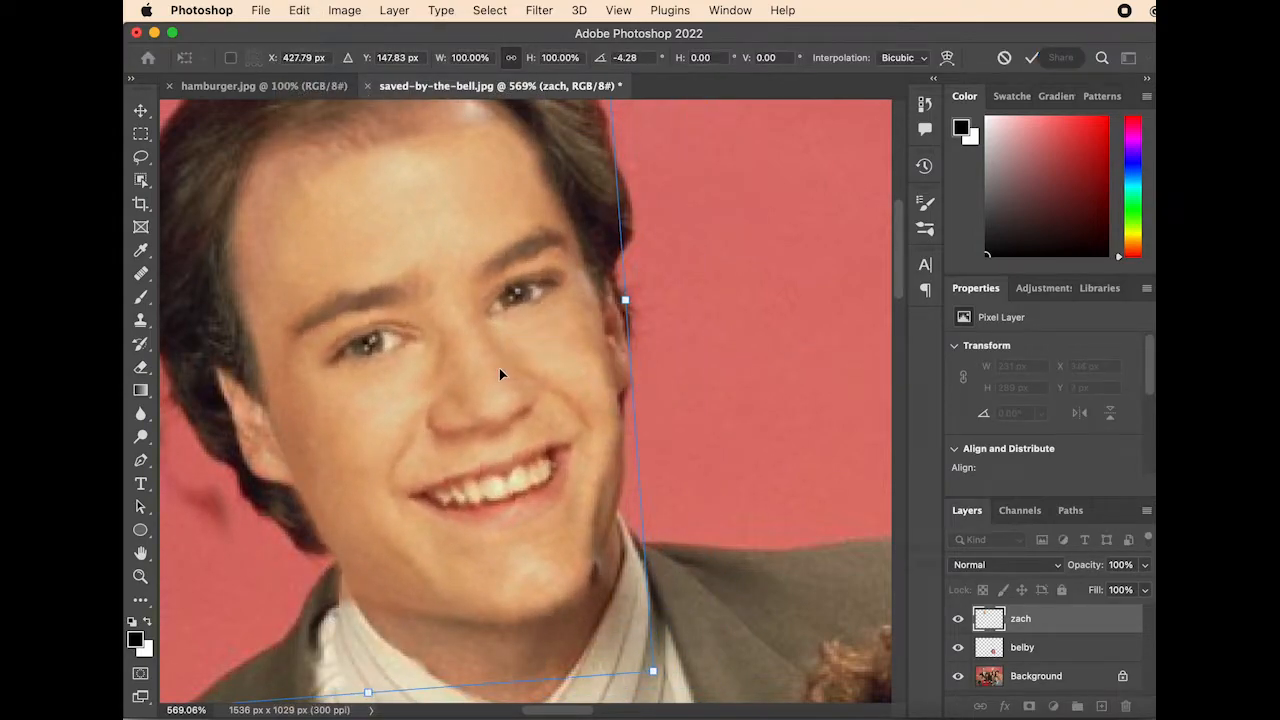
{"action": "left_click", "coordinate": [141, 391]}
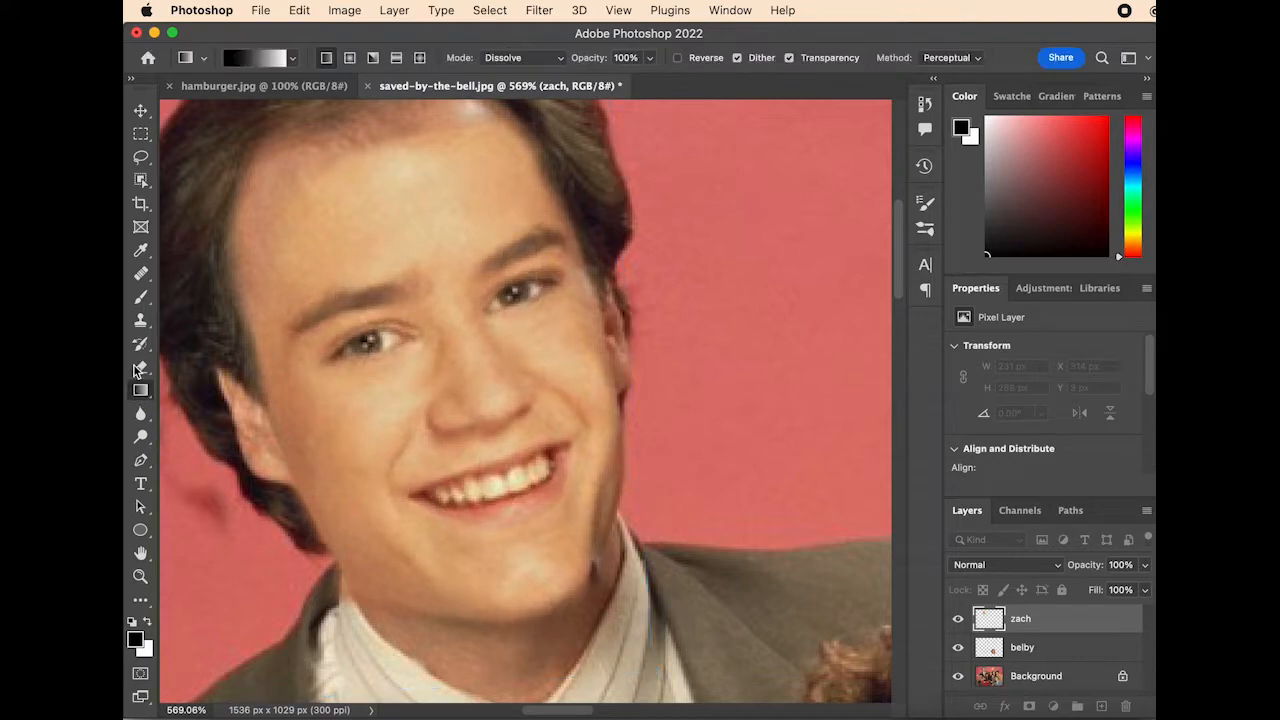
Raise the eraser's hardness slightly and erase the stray smudge on the pink background beside the hair.
{"action": "left_click", "coordinate": [141, 368]}
{"action": "scroll", "coordinate": [271, 318], "scroll_direction": "left", "scroll_amount": 4}
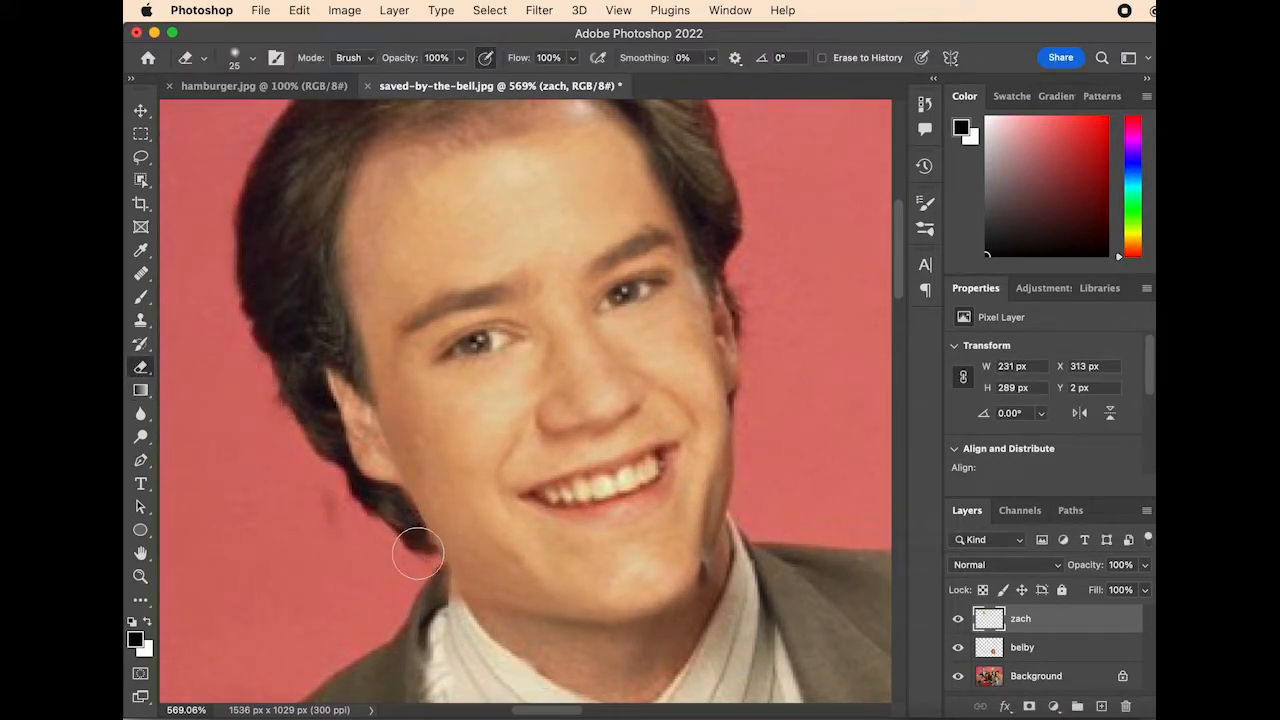
{"action": "left_click", "coordinate": [255, 63]}
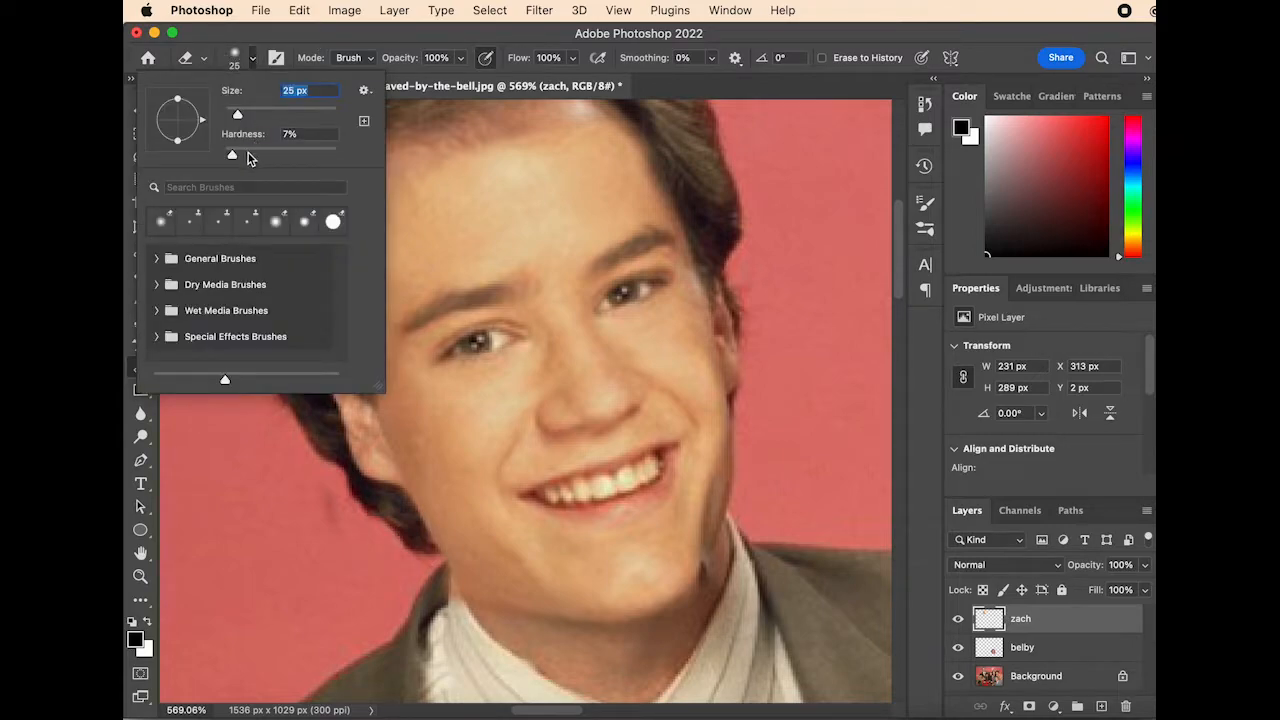
{"action": "left_click_drag", "start_coordinate": [236, 154], "coordinate": [249, 147]}
{"action": "left_click", "coordinate": [250, 63]}
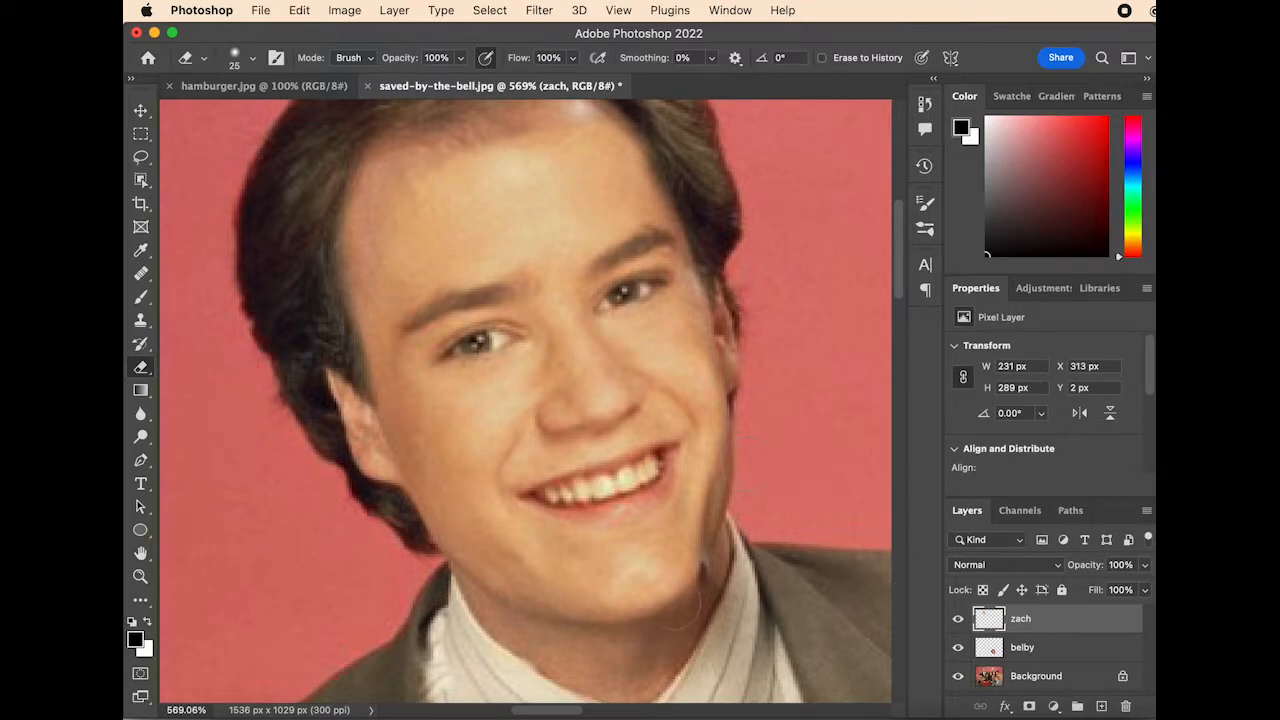
Free-transform the zach face and nudge it slightly upward.
{"action": "left_click", "coordinate": [299, 10]}
{"action": "left_click", "coordinate": [413, 394]}
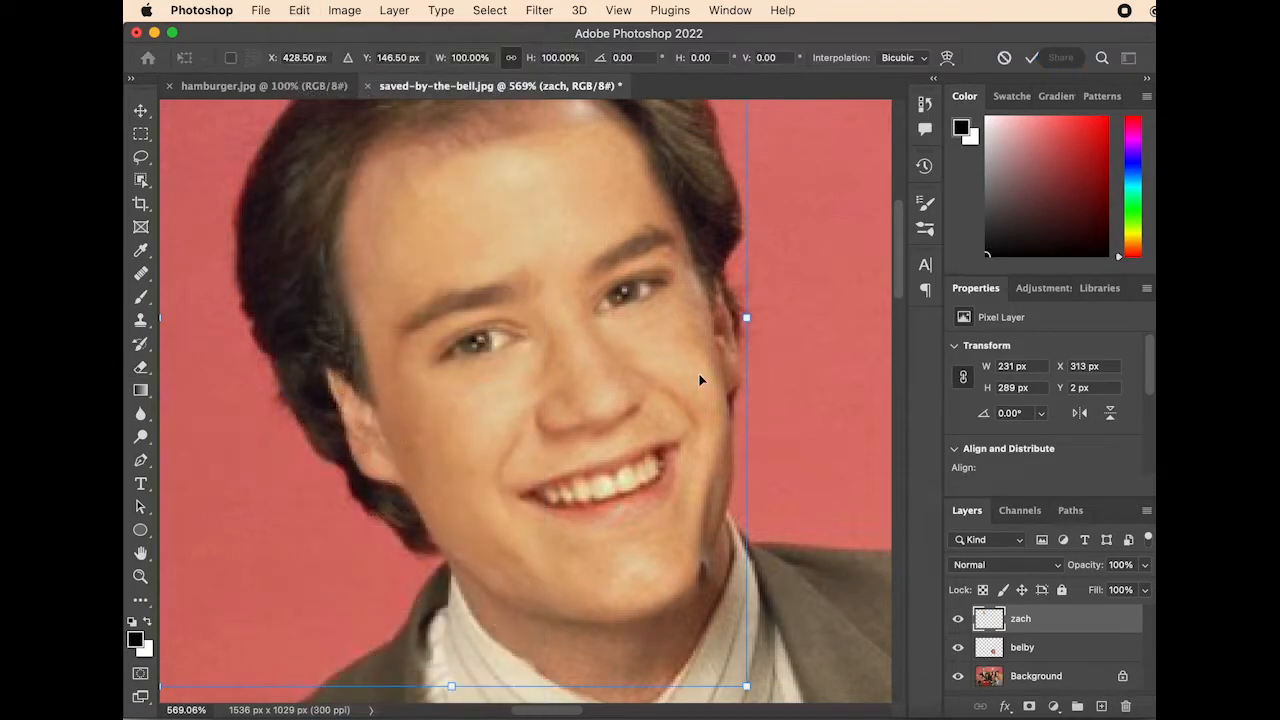
{"action": "left_click_drag", "start_coordinate": [641, 364], "coordinate": [642, 356]}
{"action": "left_click", "coordinate": [299, 11]}
Set the Healing Brush hardness to 17%.
{"action": "left_click", "coordinate": [142, 277]}
{"action": "left_click", "coordinate": [141, 297]}
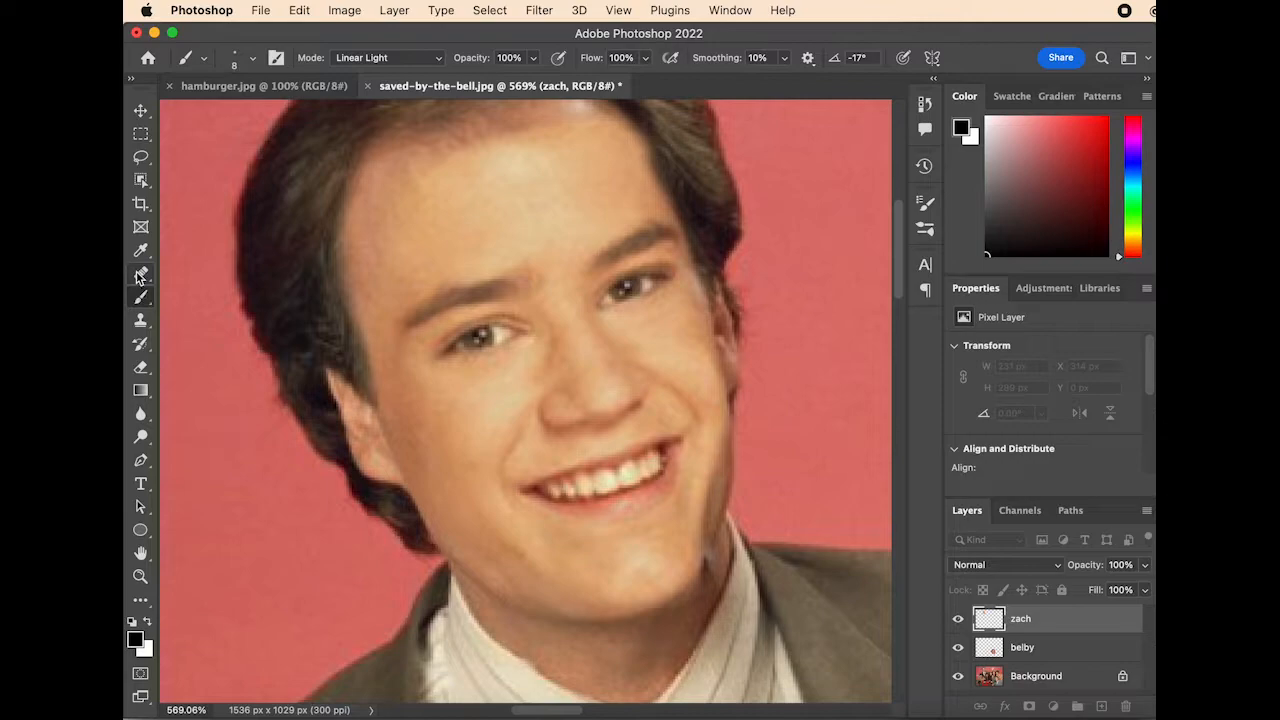
{"action": "left_click", "coordinate": [140, 277]}
{"action": "left_click", "coordinate": [253, 58]}
{"action": "left_click_drag", "start_coordinate": [330, 147], "coordinate": [184, 197]}
Try to heal the discoloured skin along the forehead's edge with the Healing Brush, sampling nearby forehead skin.
{"action": "left_click", "coordinate": [463, 143]}
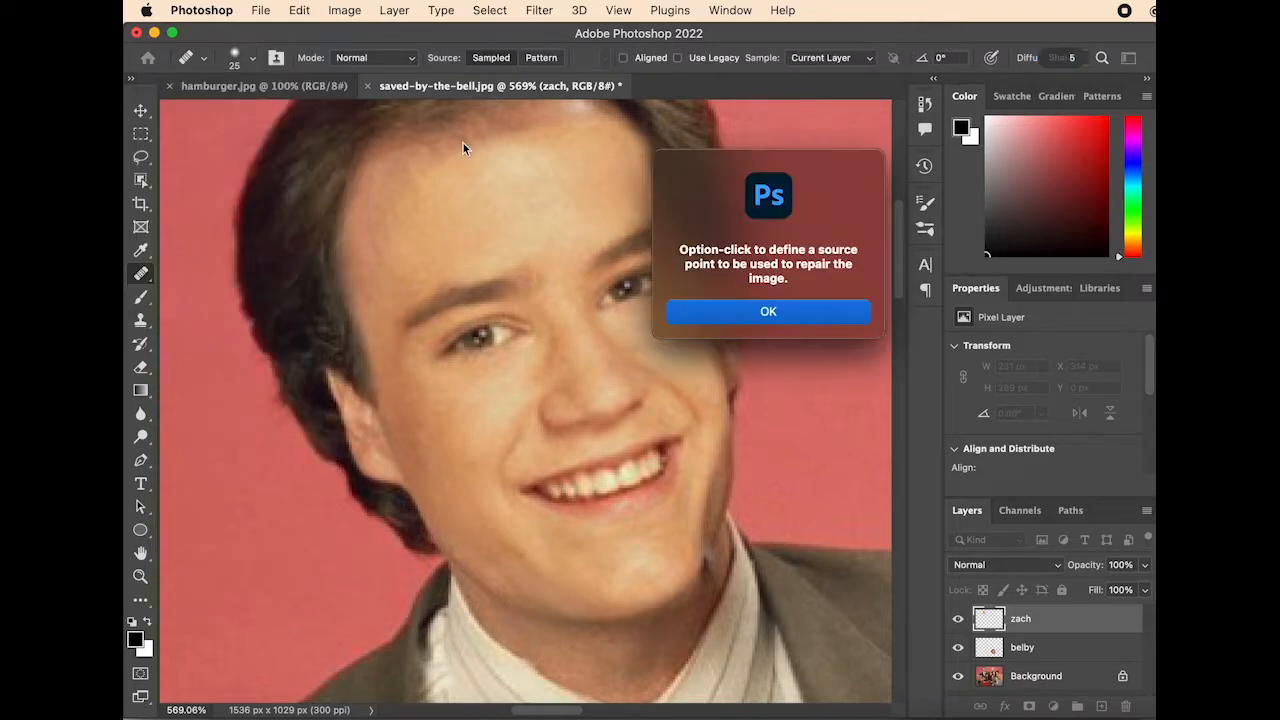
{"action": "left_click", "coordinate": [767, 314]}
{"action": "left_click", "coordinate": [400, 214], "text": "alt"}
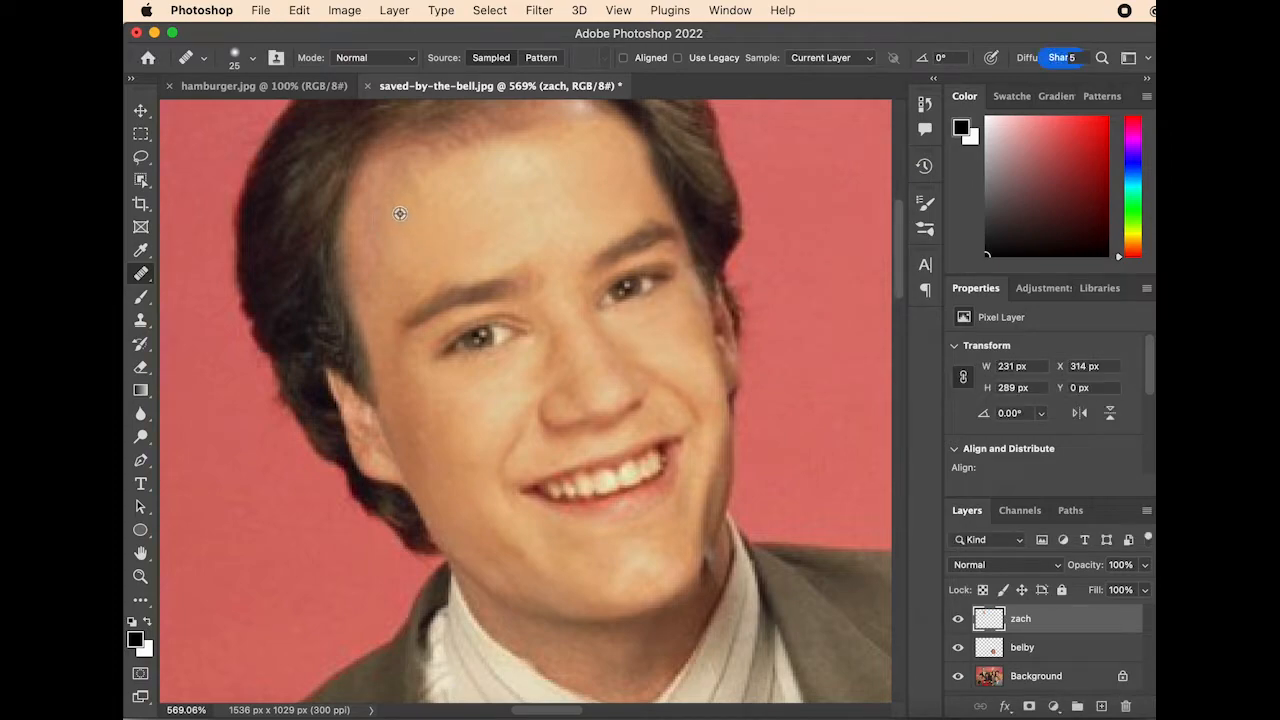
{"action": "key", "text": "super+z"}
{"action": "mouse_move", "coordinate": [359, 262]}
{"action": "left_mouse_down"}
{"action": "mouse_move", "coordinate": [351, 242]}
{"action": "mouse_move", "coordinate": [371, 235]}
{"action": "left_mouse_up"}
{"action": "key", "text": "super+z"}
{"action": "key", "text": "super+z"}
{"action": "left_click", "coordinate": [252, 58]}
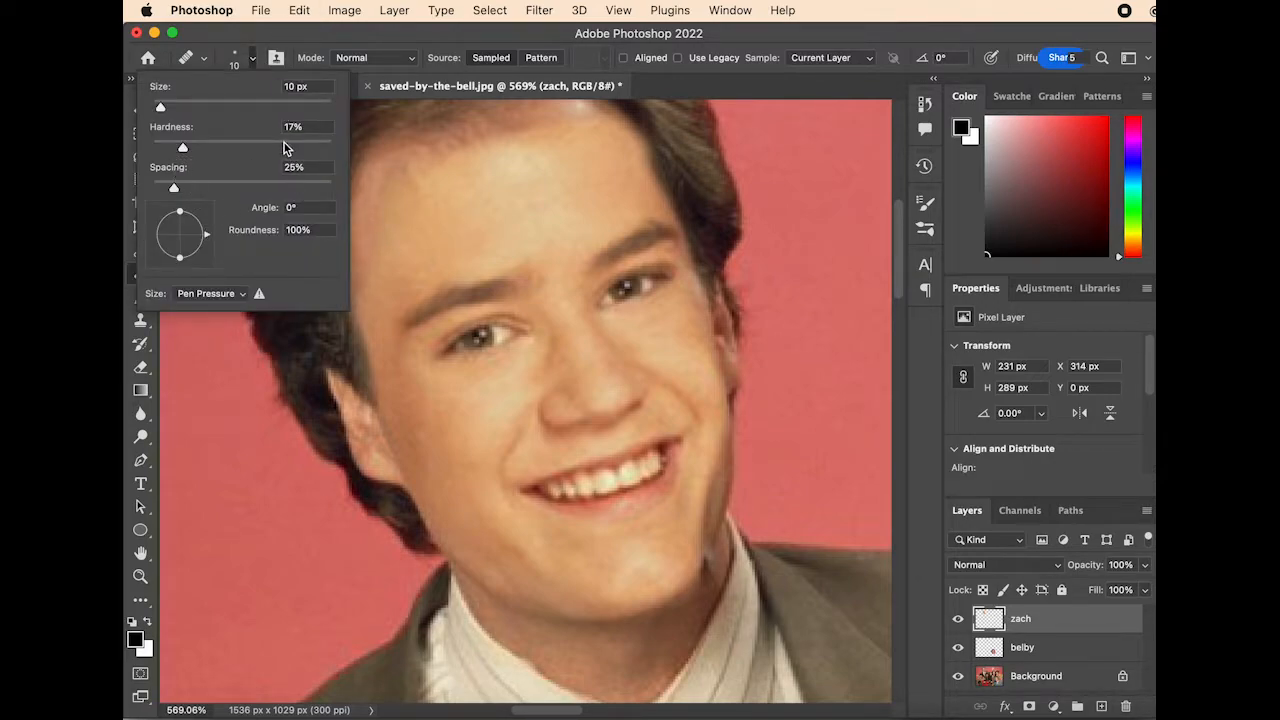
{"action": "left_click", "coordinate": [203, 59]}
{"action": "left_click", "coordinate": [197, 60]}
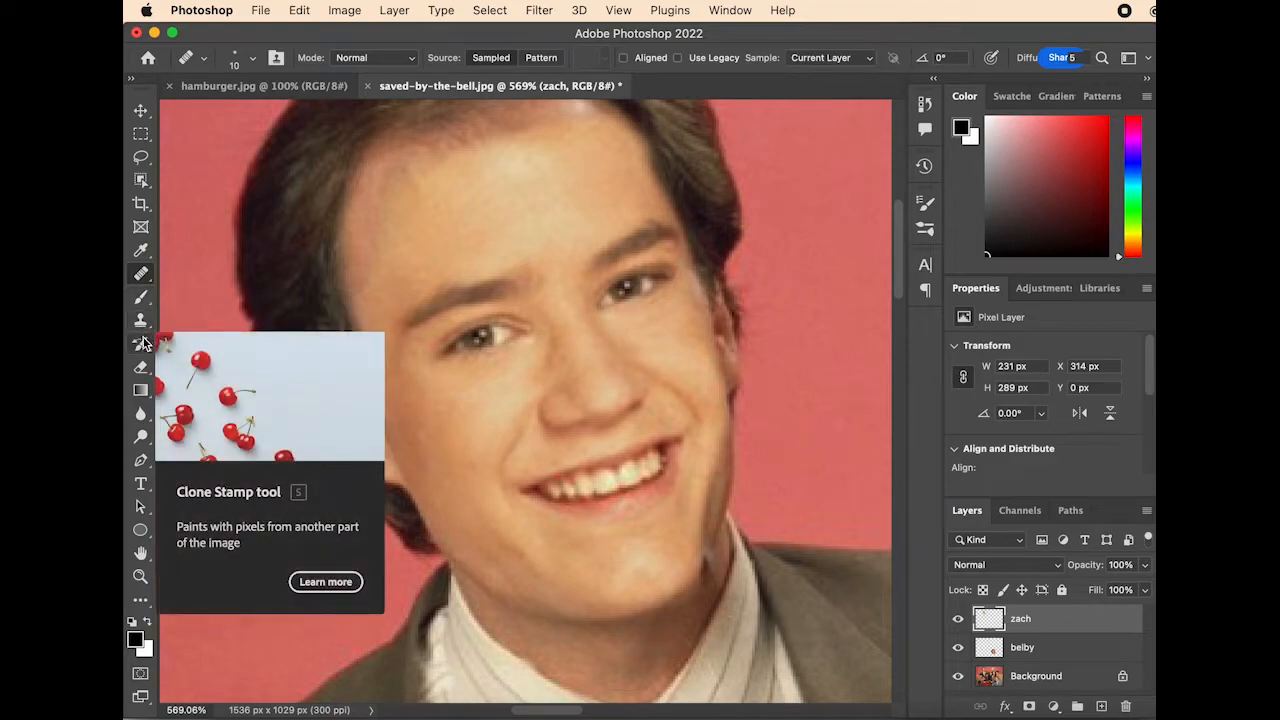
Soften the blended edges of the zach face with the Blur tool, using a slightly harder 13 px brush at 50% strength.
{"action": "left_click", "coordinate": [143, 415]}
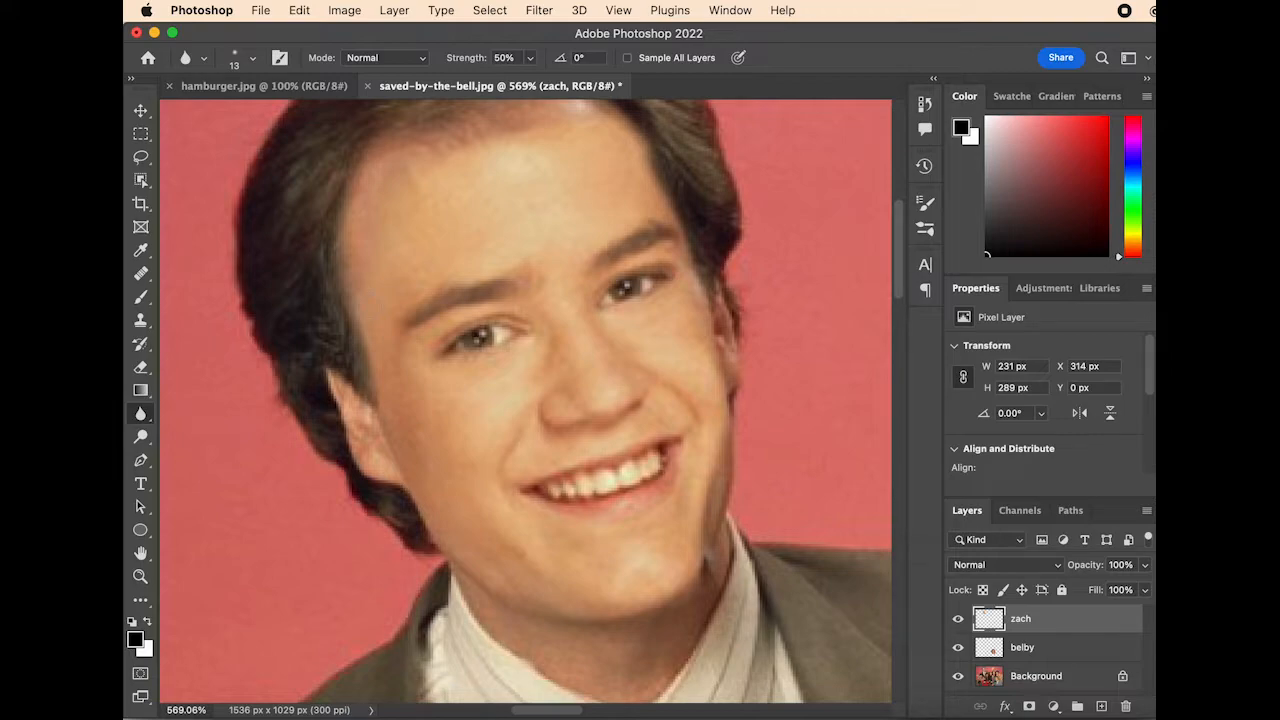
{"action": "left_click", "coordinate": [254, 60]}
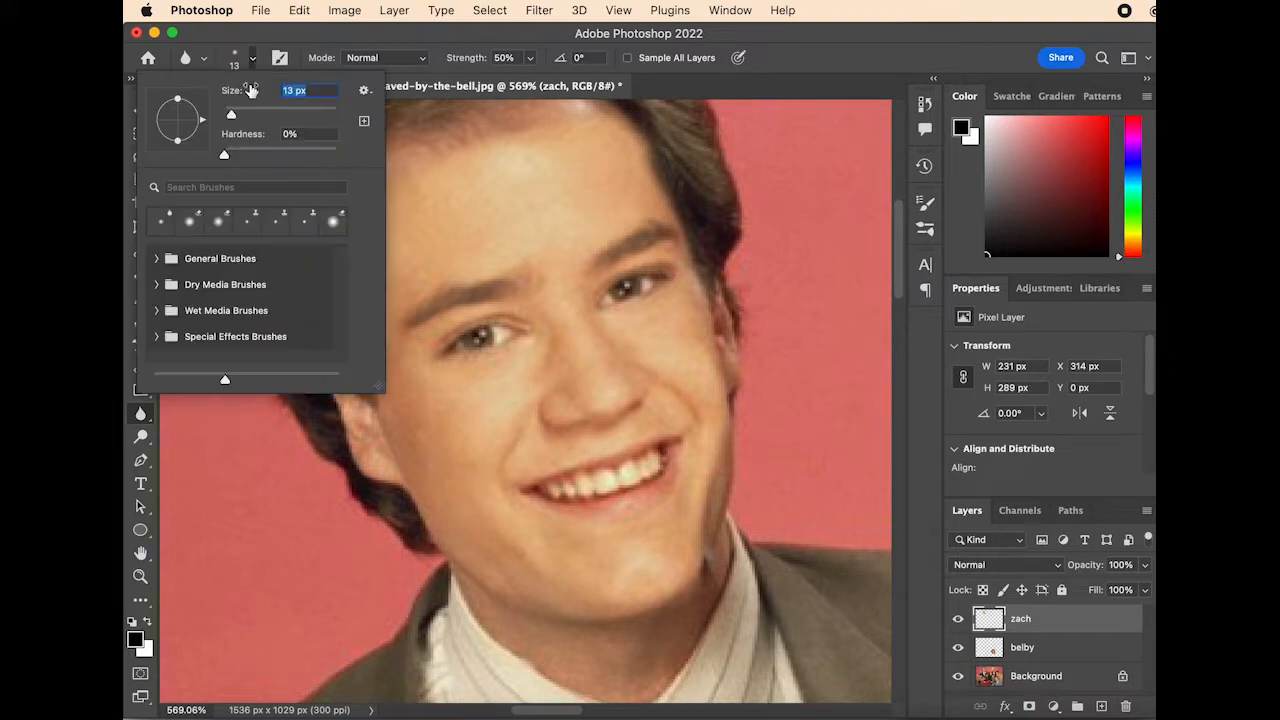
{"action": "left_click_drag", "start_coordinate": [227, 159], "coordinate": [247, 159]}
{"action": "left_click", "coordinate": [253, 60]}
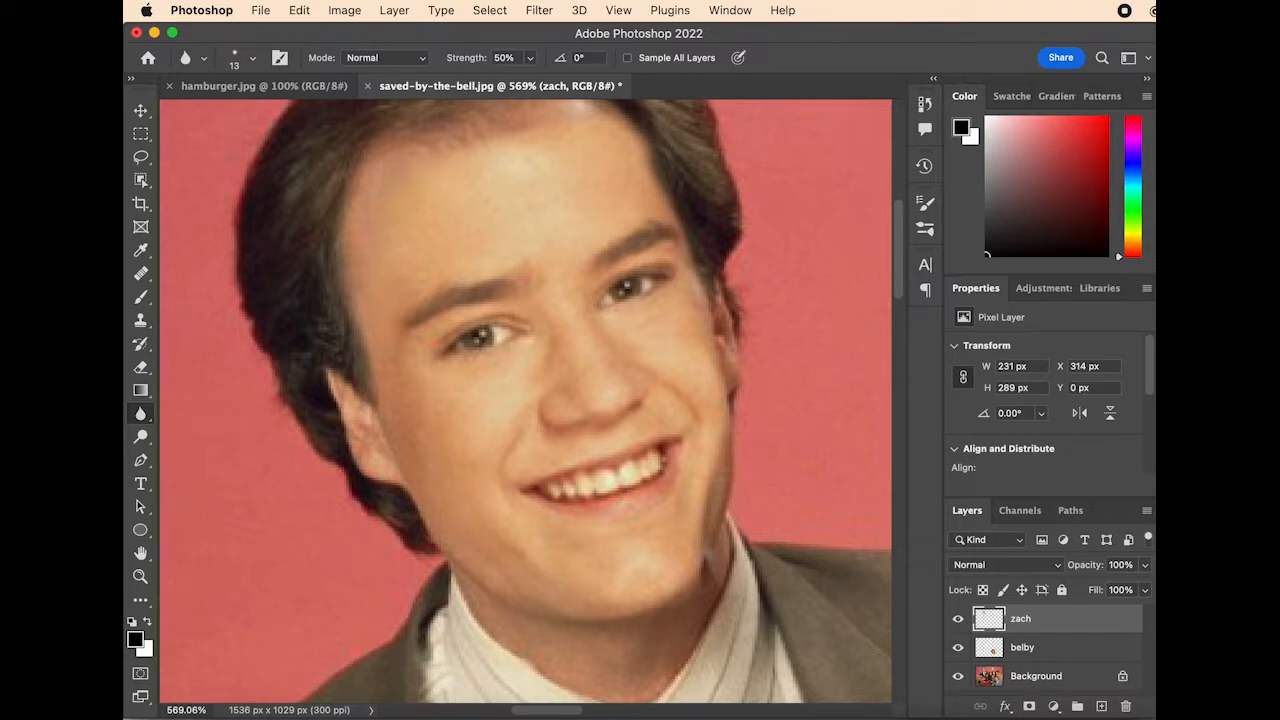
Try to cover the shiny spot near the forehead hairline with the 9 px Clone Stamp, lowering its hardness.
{"action": "scroll", "coordinate": [499, 211], "scroll_direction": "up", "scroll_amount": 5}
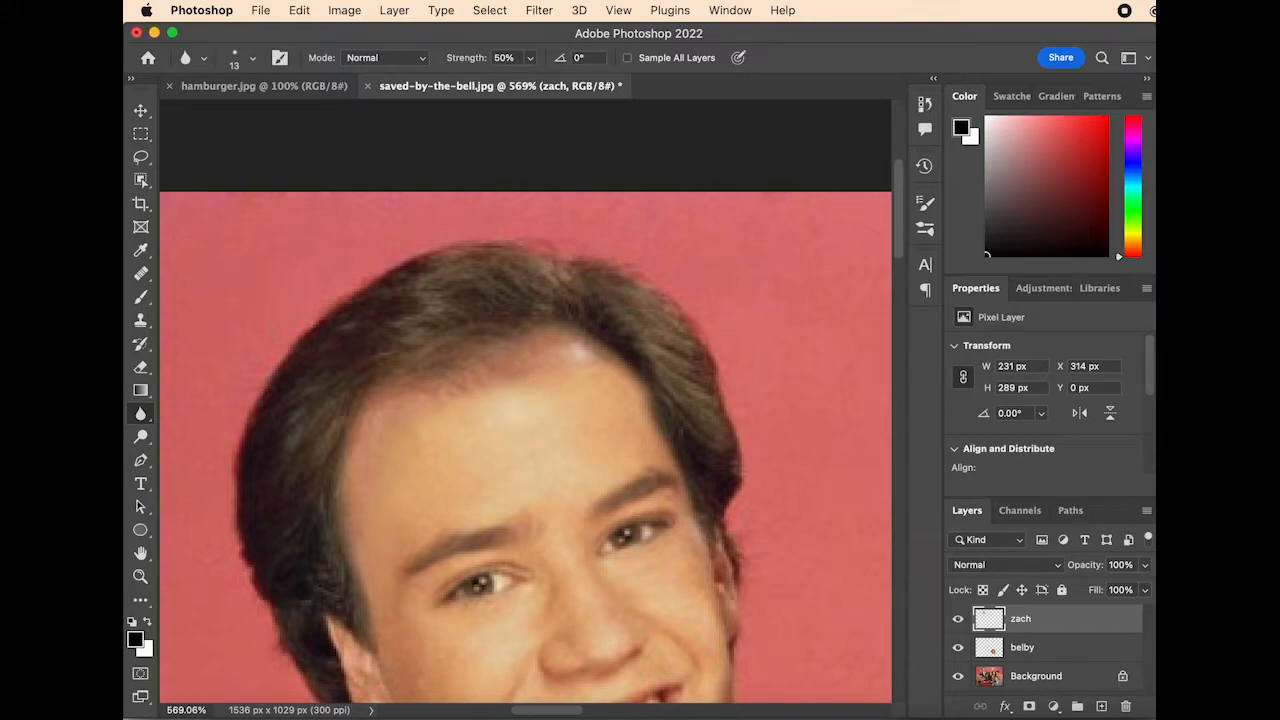
{"action": "left_click", "coordinate": [141, 320]}
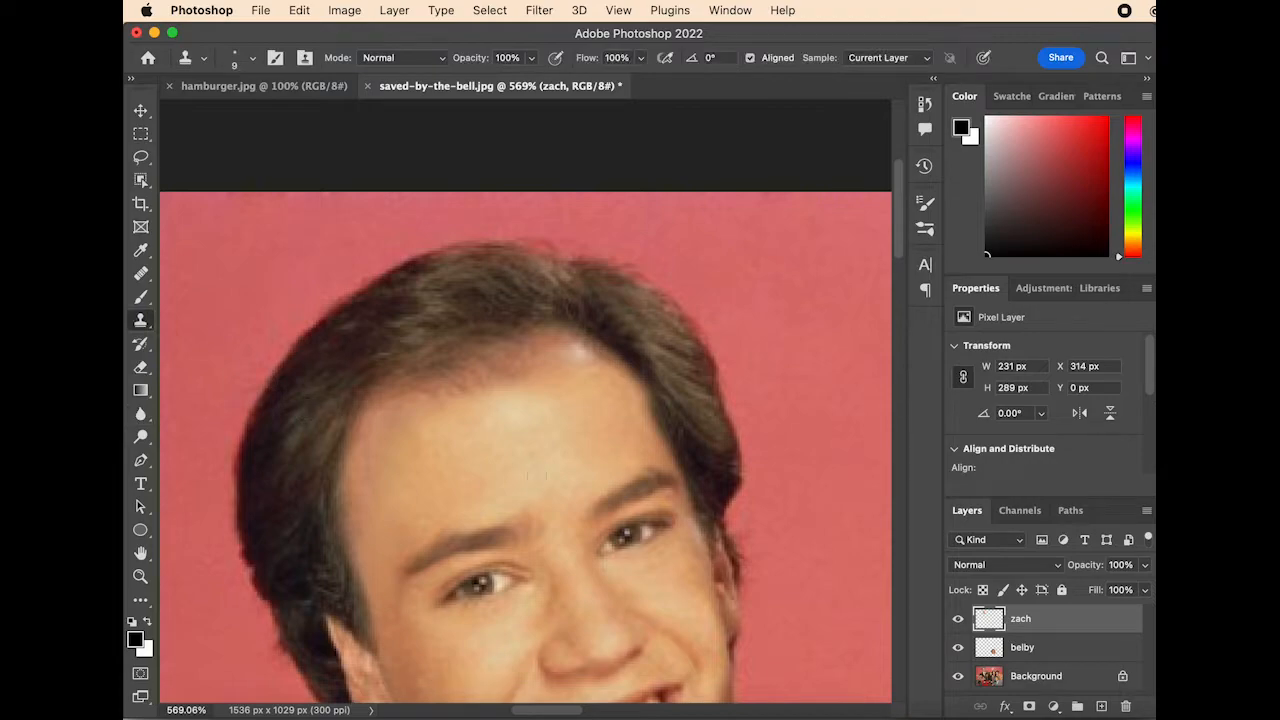
{"action": "left_click_drag", "start_coordinate": [566, 344], "coordinate": [566, 356]}
{"action": "left_click", "coordinate": [248, 64]}
{"action": "left_click_drag", "start_coordinate": [248, 152], "coordinate": [236, 153]}
{"action": "left_click", "coordinate": [525, 310]}
{"action": "key", "text": "super+z"}
{"action": "mouse_move", "coordinate": [595, 361]}
{"action": "left_mouse_down"}
{"action": "mouse_move", "coordinate": [630, 367]}
{"action": "mouse_move", "coordinate": [546, 363]}
{"action": "mouse_move", "coordinate": [565, 351]}
{"action": "left_mouse_up"}
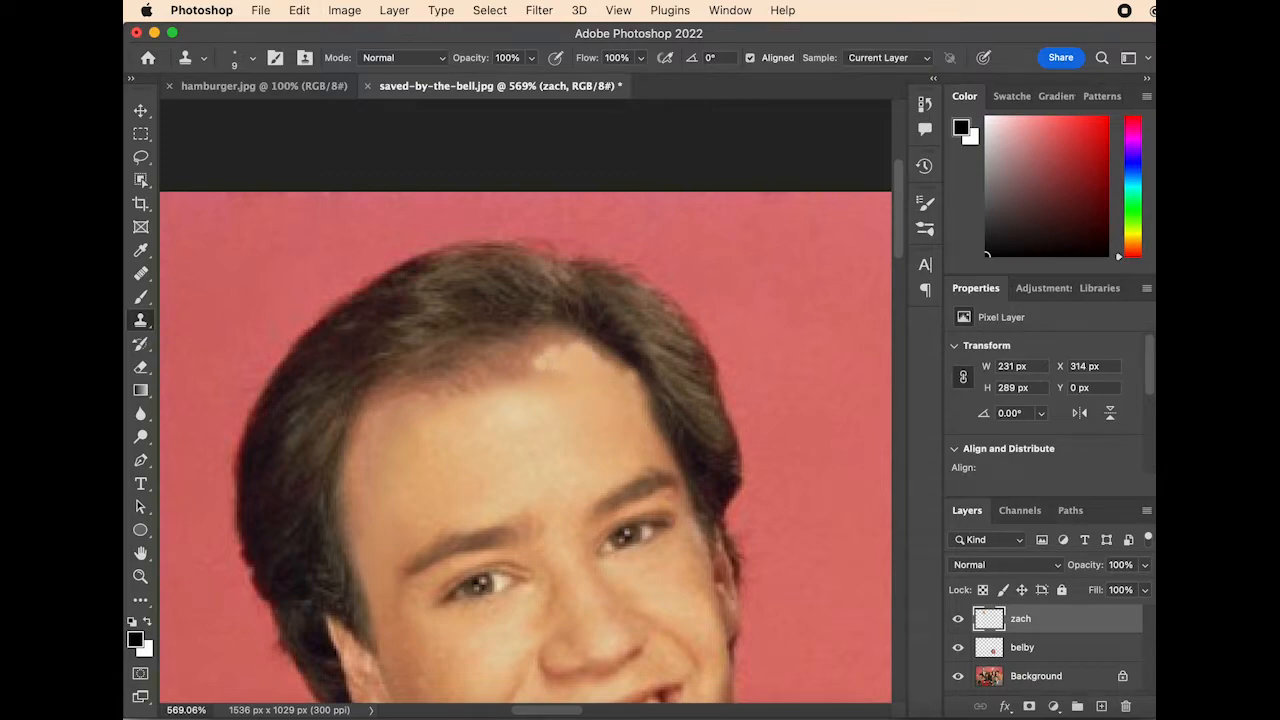
Set the Clone Stamp brush hardness to 6%.
{"action": "left_click", "coordinate": [254, 60]}
{"action": "left_click_drag", "start_coordinate": [235, 155], "coordinate": [231, 156]}
{"action": "left_click", "coordinate": [256, 66]}
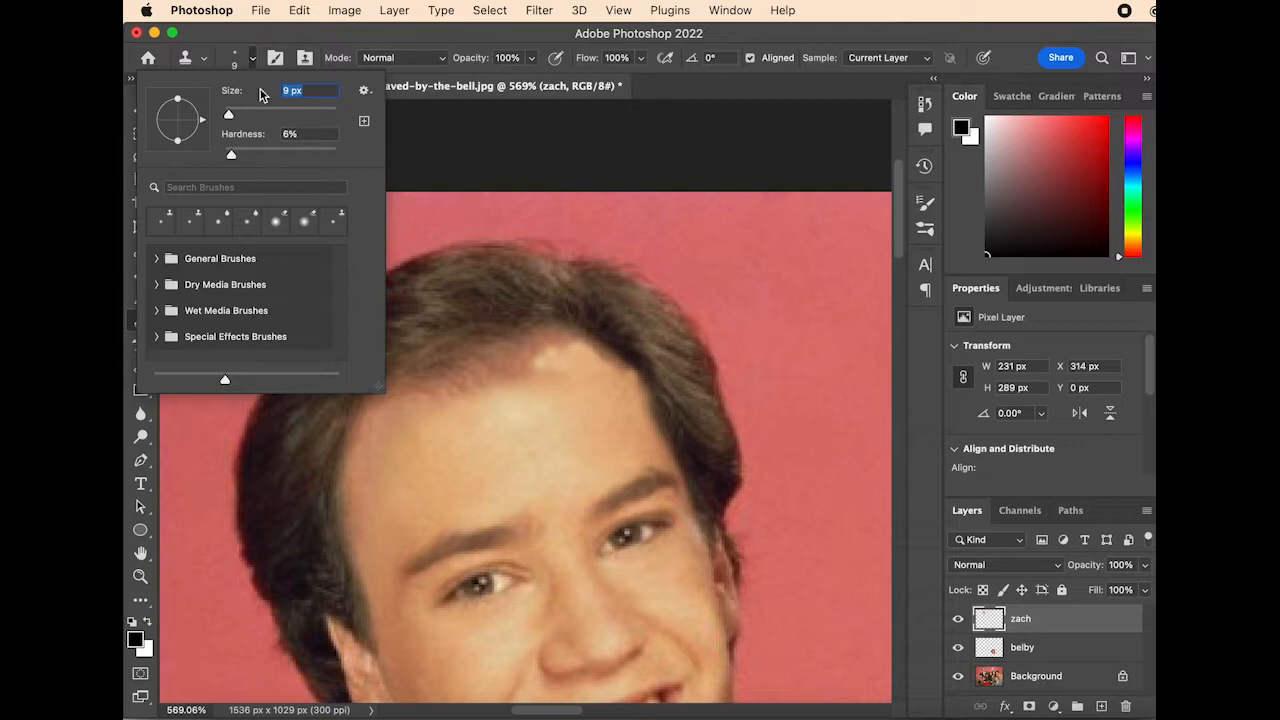
Erase the cloned patch and the zach layer's upper forehead below the hairline with a 25 px eraser.
{"action": "key", "text": "e"}
{"action": "left_click", "coordinate": [256, 62]}
{"action": "mouse_move", "coordinate": [548, 358]}
{"action": "left_mouse_down"}
{"action": "mouse_move", "coordinate": [588, 370]}
{"action": "mouse_move", "coordinate": [596, 387]}
{"action": "left_mouse_up"}
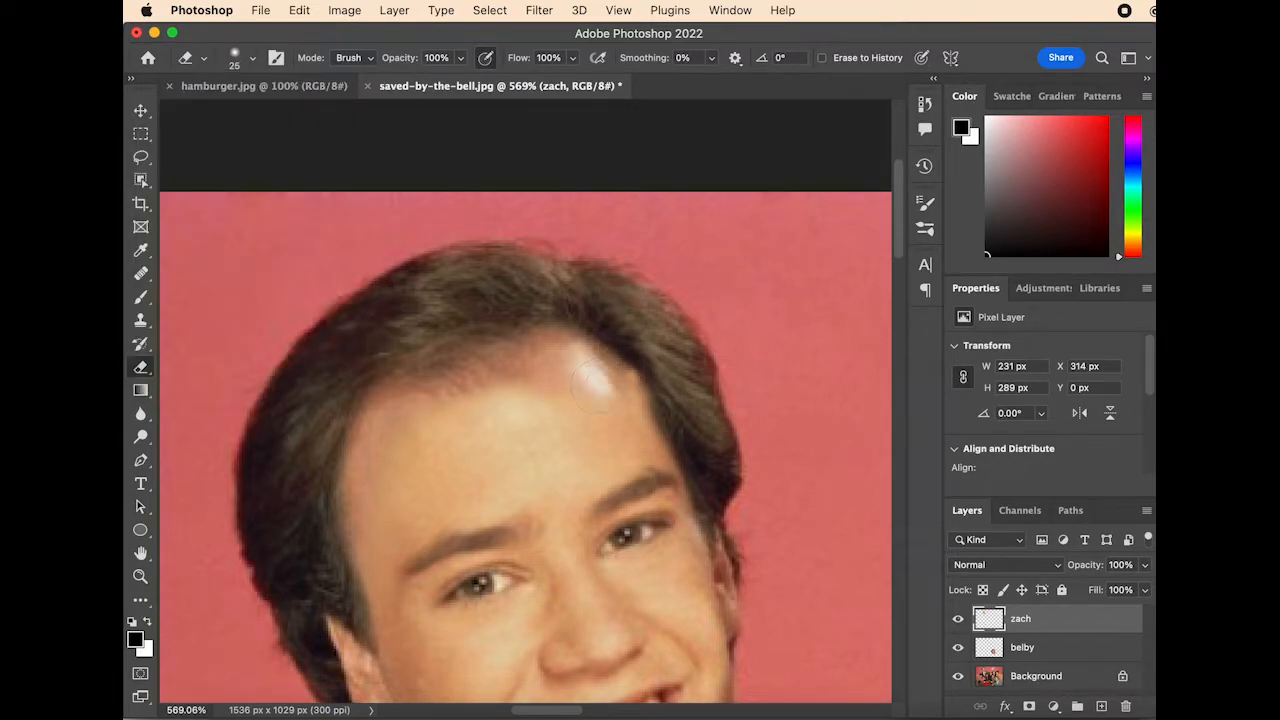
{"action": "scroll", "coordinate": [592, 385], "scroll_direction": "down", "scroll_amount": 3}
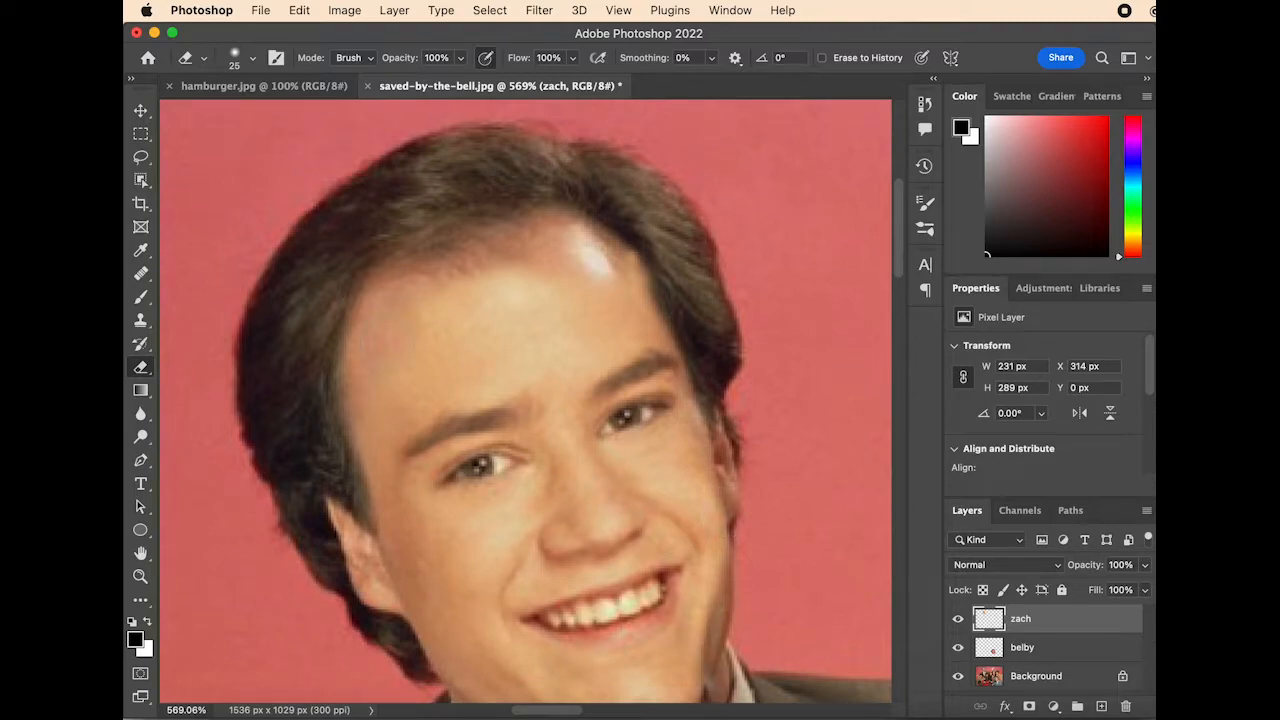
{"action": "left_click_drag", "start_coordinate": [436, 315], "coordinate": [551, 298]}
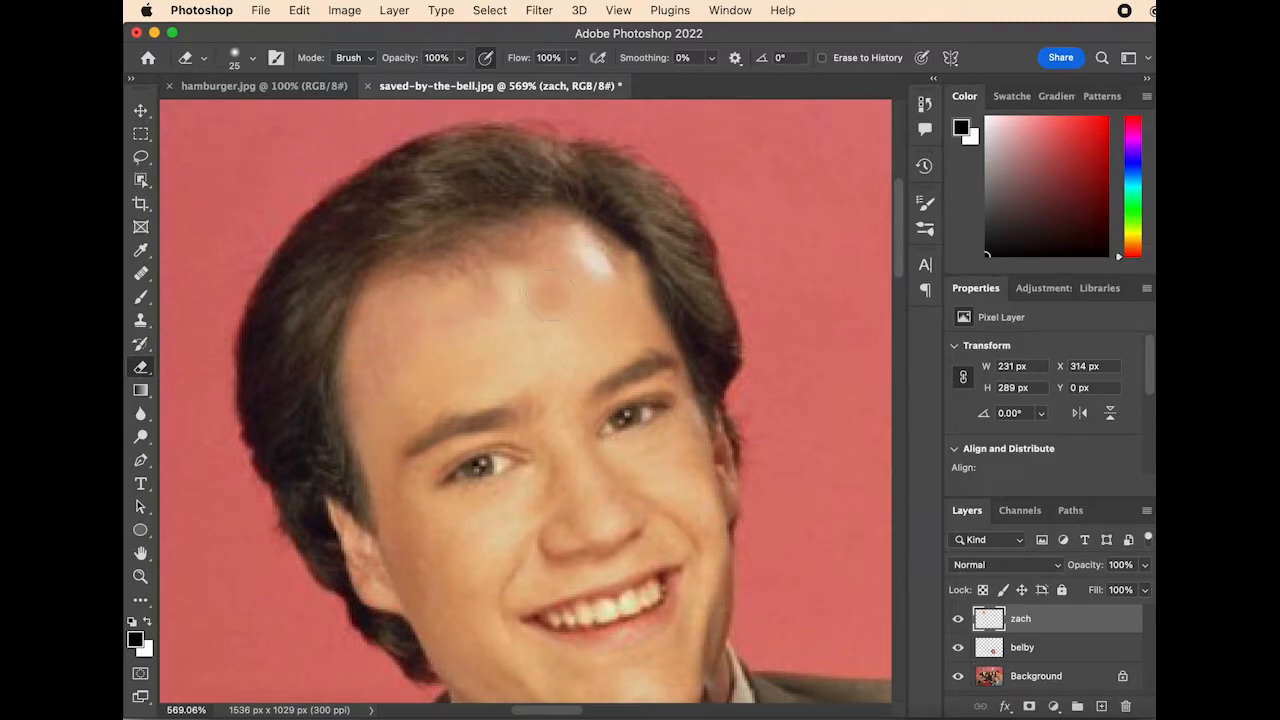
{"action": "left_click_drag", "start_coordinate": [466, 267], "coordinate": [501, 277]}
{"action": "left_click_drag", "start_coordinate": [587, 280], "coordinate": [607, 277]}
Clone skin over the seam across the forehead with a 9 px brush and soften it with the Blur tool.
{"action": "left_click", "coordinate": [141, 321]}
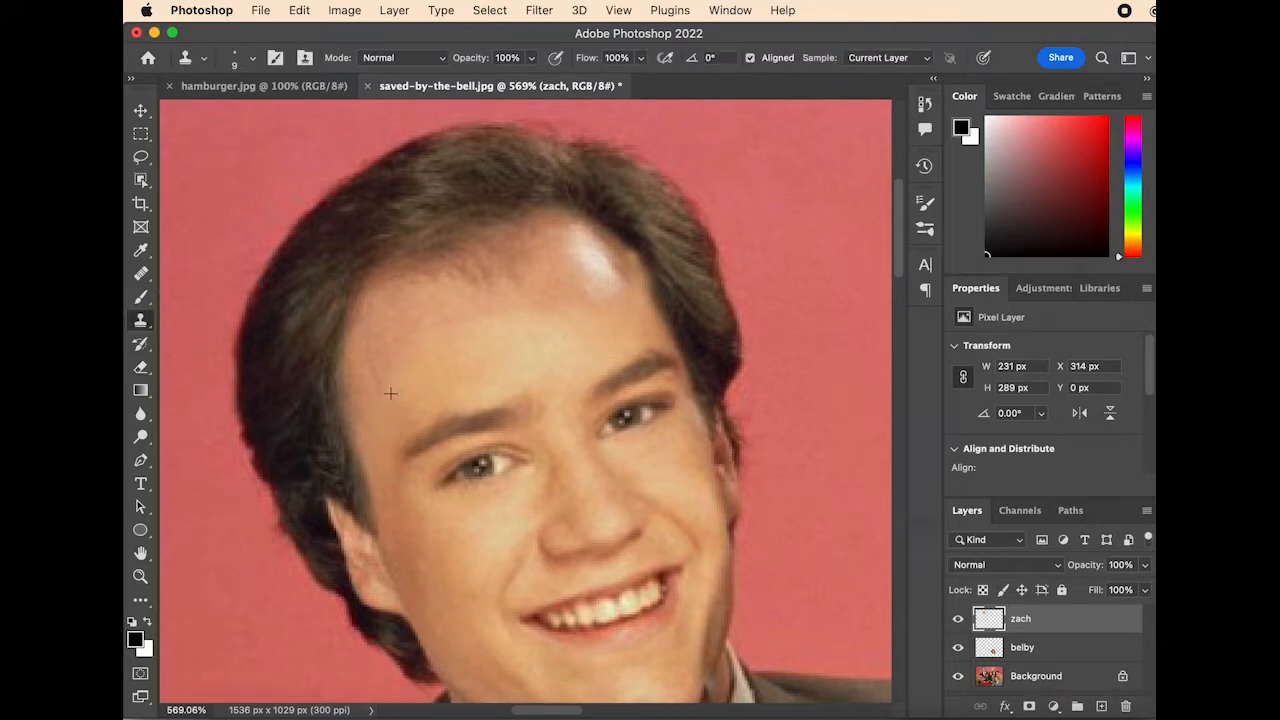
{"action": "mouse_move", "coordinate": [500, 317]}
{"action": "left_mouse_down"}
{"action": "mouse_move", "coordinate": [535, 306]}
{"action": "mouse_move", "coordinate": [478, 306]}
{"action": "left_mouse_up"}
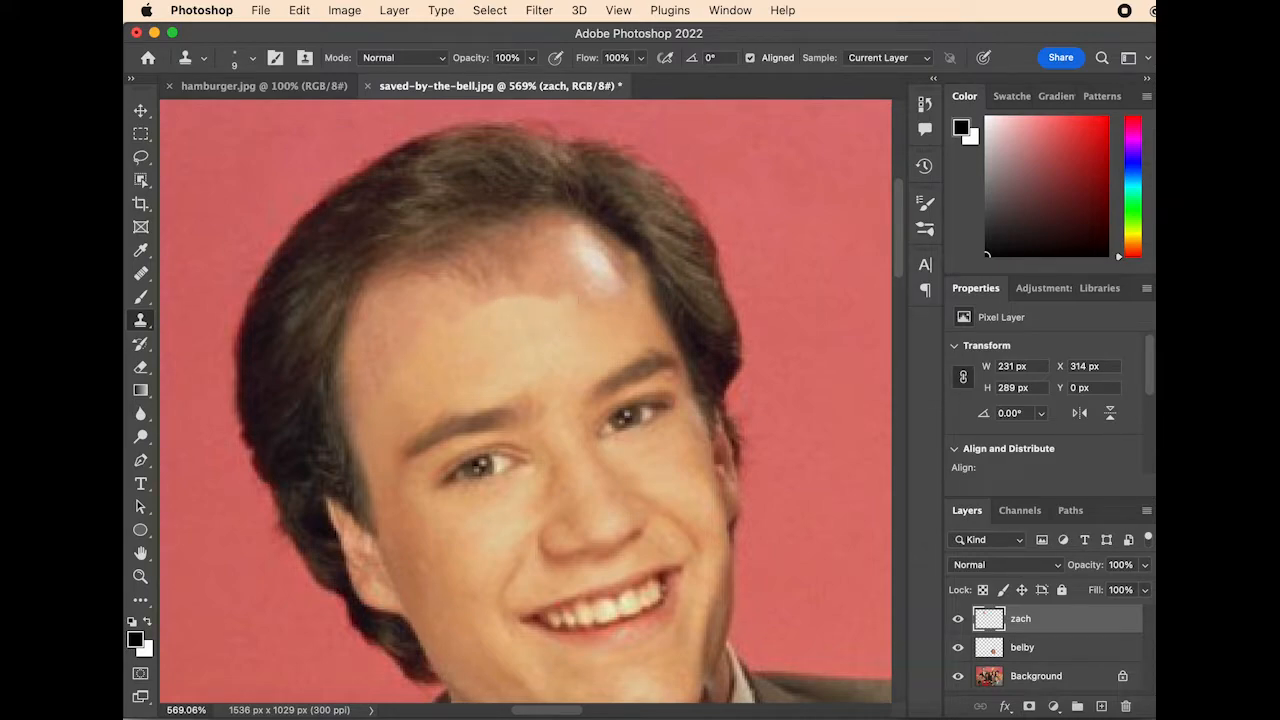
{"action": "left_click", "coordinate": [141, 413]}
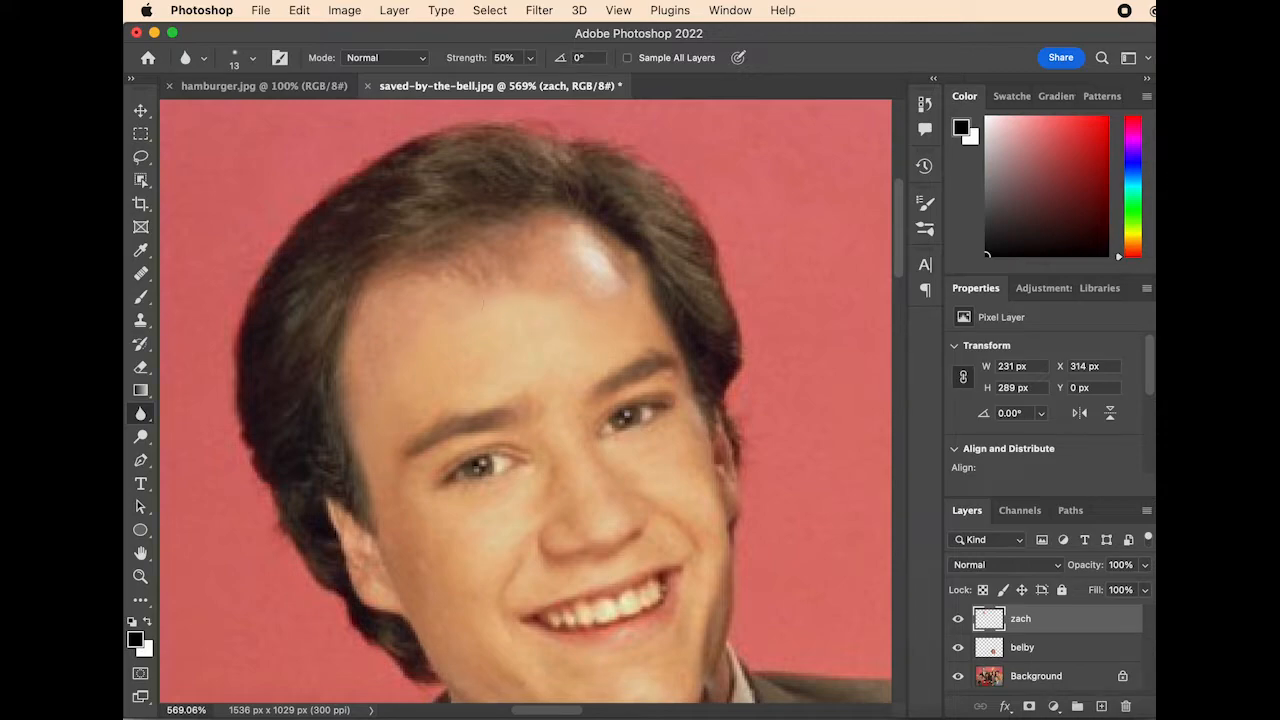
{"action": "scroll", "coordinate": [677, 310], "scroll_direction": "down", "scroll_amount": 6}
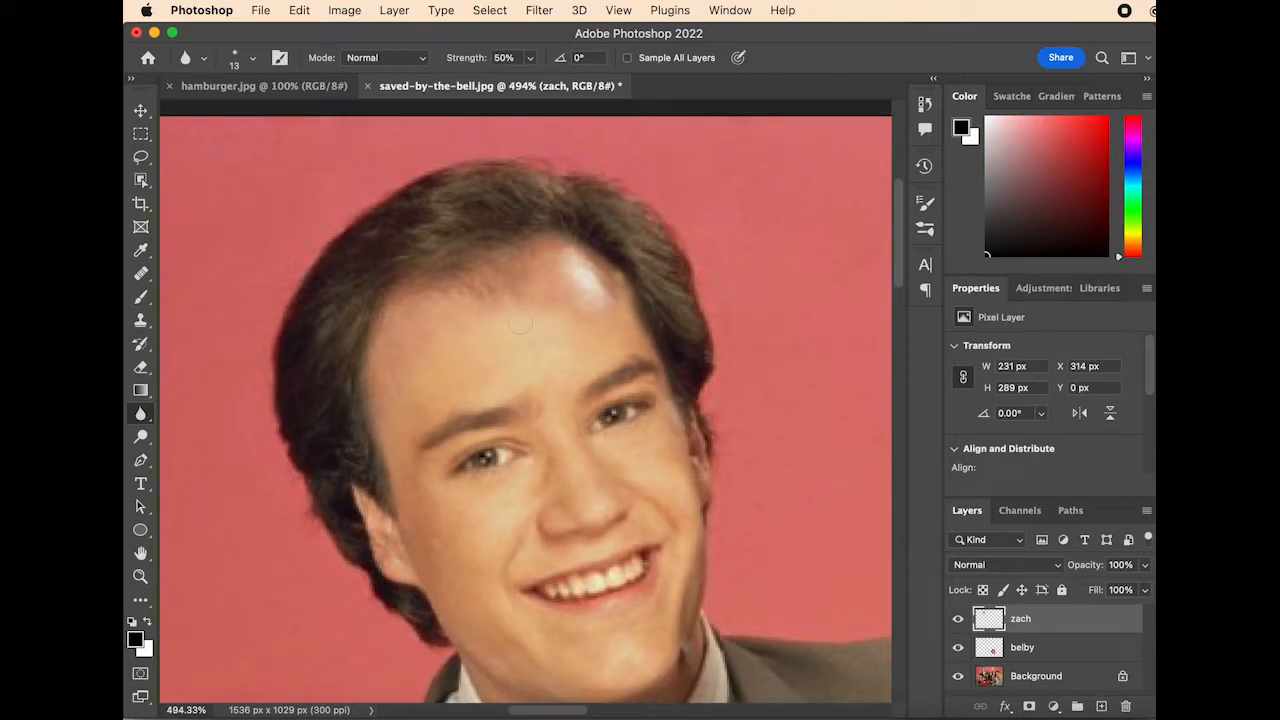
{"action": "scroll", "coordinate": [515, 405], "scroll_direction": "down", "scroll_amount": 5}
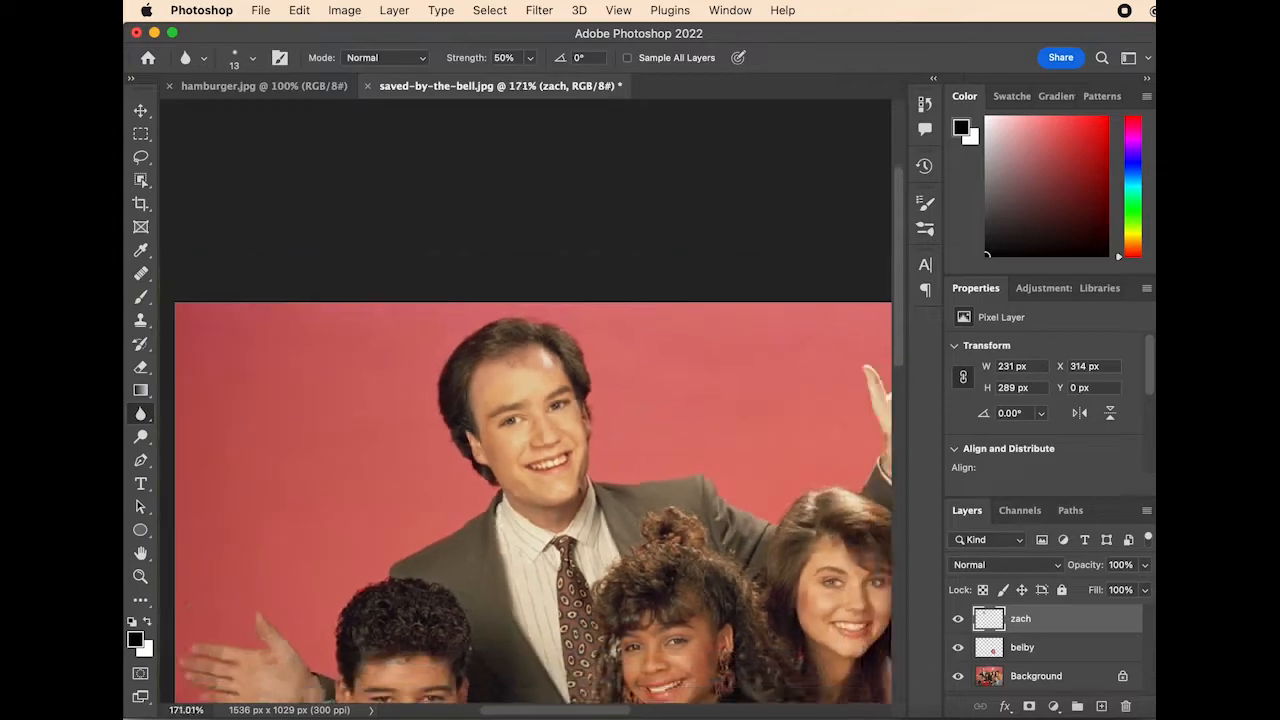
{"action": "scroll", "coordinate": [516, 390], "scroll_direction": "up", "scroll_amount": 10}
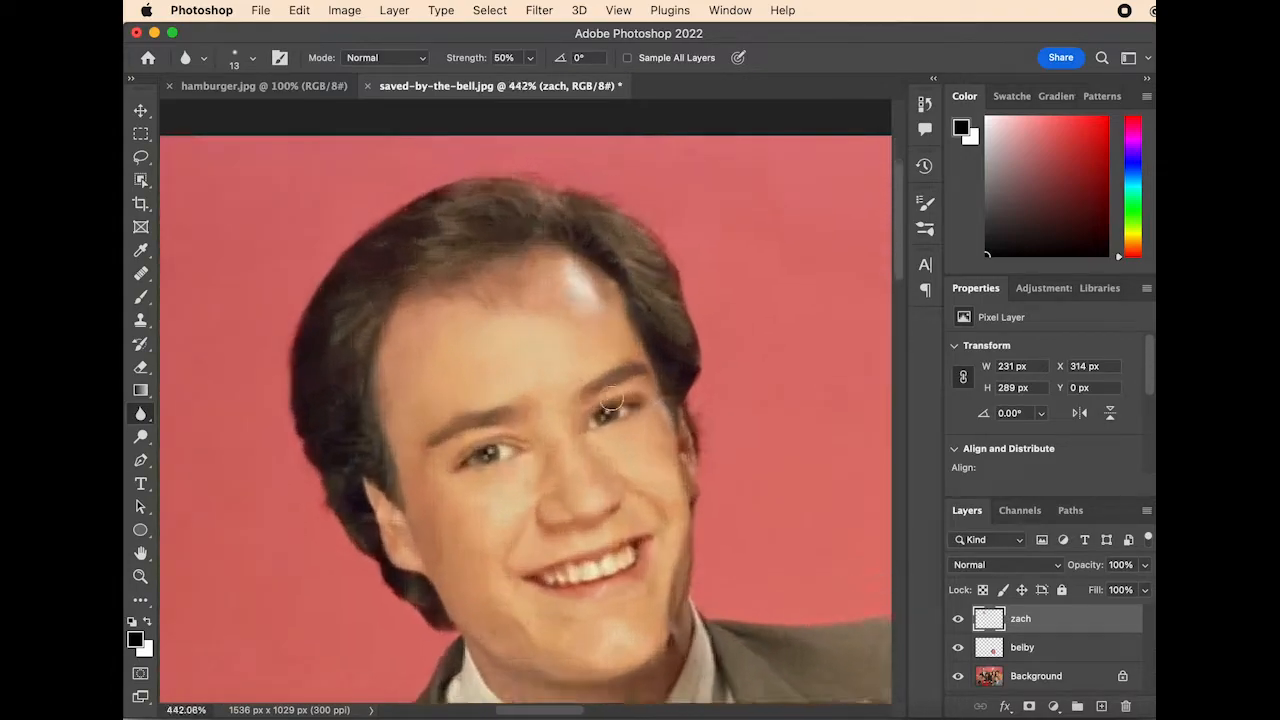
Clone forehead skin on the zach layer over the discoloured patches up to the hairline with the 9 px Clone Stamp.
{"action": "key", "text": "s"}
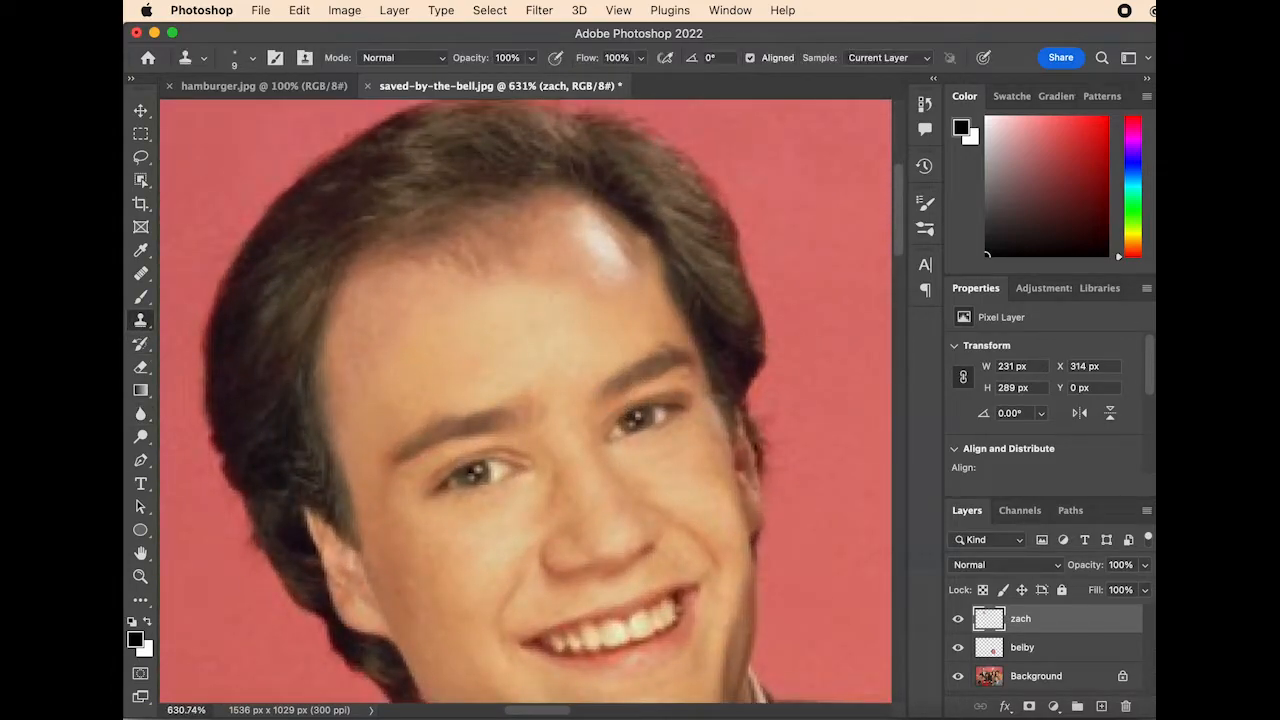
{"action": "left_click", "coordinate": [550, 301], "text": "alt"}
{"action": "mouse_move", "coordinate": [528, 275]}
{"action": "left_mouse_down"}
{"action": "mouse_move", "coordinate": [543, 310]}
{"action": "mouse_move", "coordinate": [625, 310]}
{"action": "mouse_move", "coordinate": [597, 282]}
{"action": "mouse_move", "coordinate": [554, 289]}
{"action": "mouse_move", "coordinate": [526, 313]}
{"action": "mouse_move", "coordinate": [560, 316]}
{"action": "mouse_move", "coordinate": [455, 313]}
{"action": "mouse_move", "coordinate": [421, 350]}
{"action": "mouse_move", "coordinate": [444, 351]}
{"action": "mouse_move", "coordinate": [370, 384]}
{"action": "left_mouse_up"}
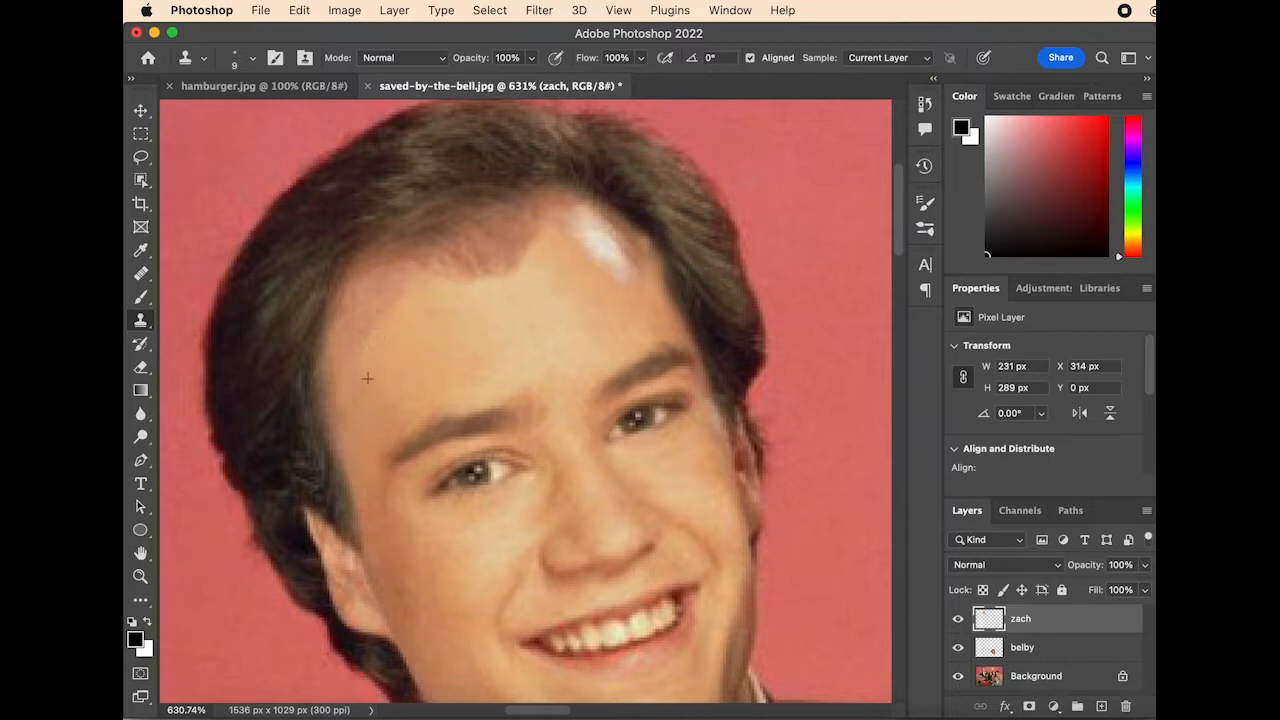
{"action": "mouse_move", "coordinate": [413, 314]}
{"action": "left_mouse_down"}
{"action": "mouse_move", "coordinate": [425, 297]}
{"action": "mouse_move", "coordinate": [377, 337]}
{"action": "mouse_move", "coordinate": [381, 324]}
{"action": "mouse_move", "coordinate": [447, 330]}
{"action": "left_mouse_up"}
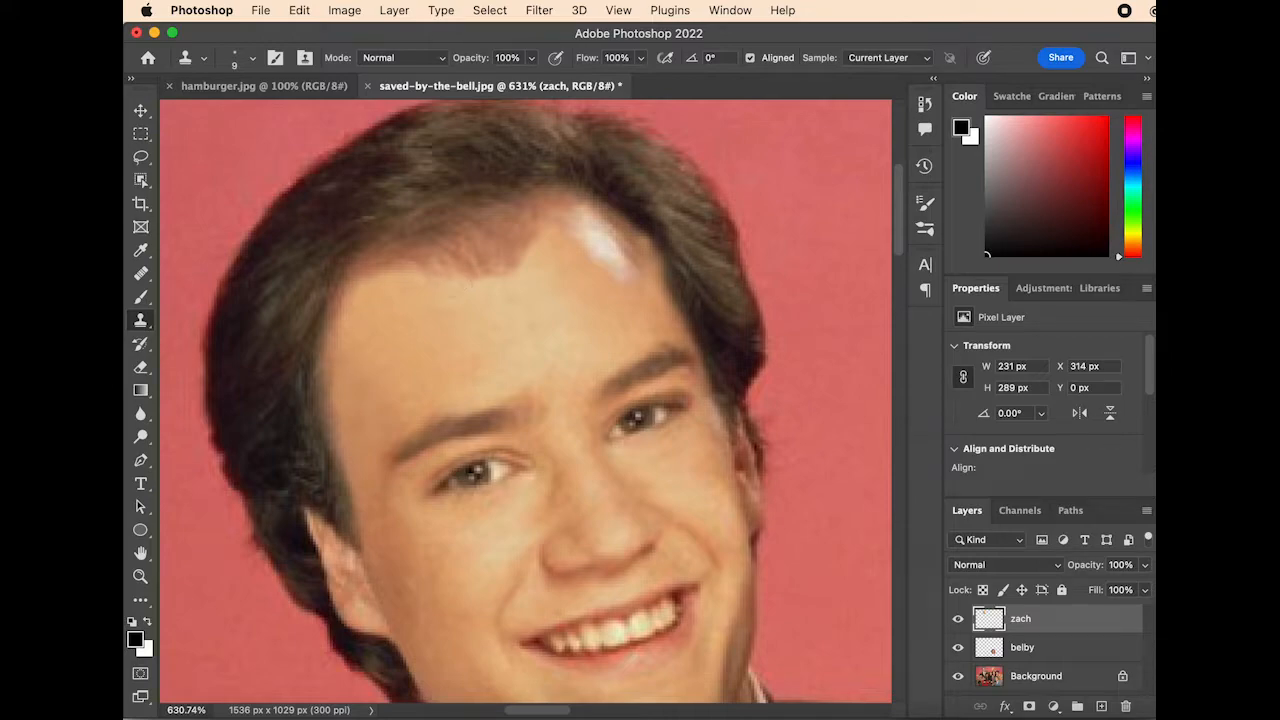
{"action": "left_click_drag", "start_coordinate": [435, 296], "coordinate": [402, 267]}
{"action": "mouse_move", "coordinate": [480, 262]}
{"action": "left_mouse_down"}
{"action": "mouse_move", "coordinate": [506, 274]}
{"action": "mouse_move", "coordinate": [522, 236]}
{"action": "mouse_move", "coordinate": [526, 270]}
{"action": "left_mouse_up"}
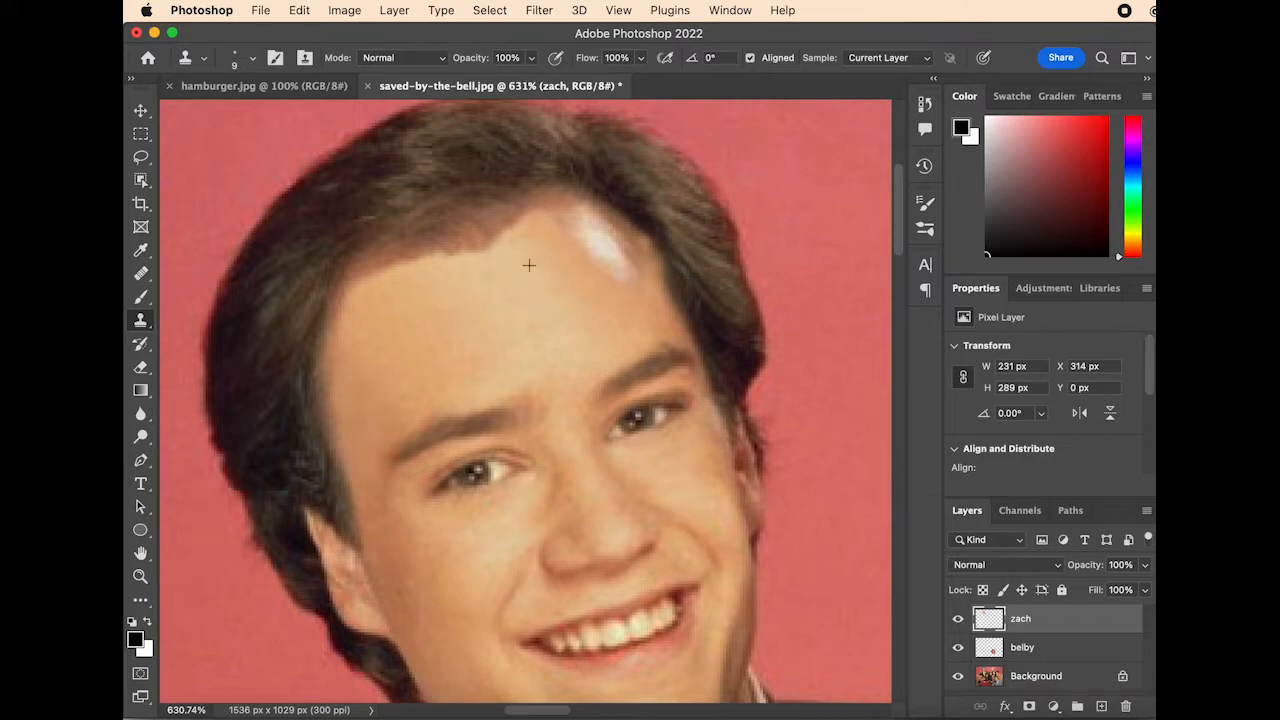
{"action": "mouse_move", "coordinate": [436, 262]}
{"action": "left_mouse_down"}
{"action": "mouse_move", "coordinate": [454, 252]}
{"action": "mouse_move", "coordinate": [405, 258]}
{"action": "left_mouse_up"}
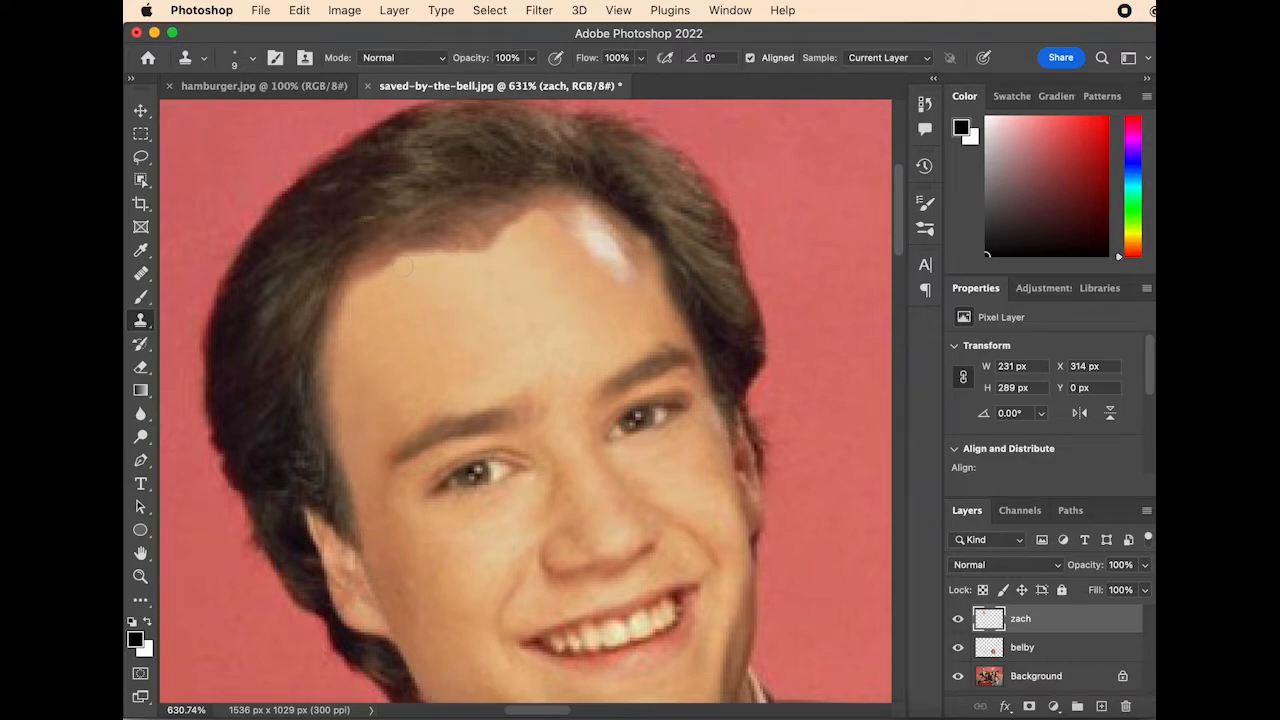
Blend the zach forehead's upper edge along the hairline with the 10 px Healing Brush.
{"action": "scroll", "coordinate": [510, 402], "scroll_direction": "down", "scroll_amount": 5}
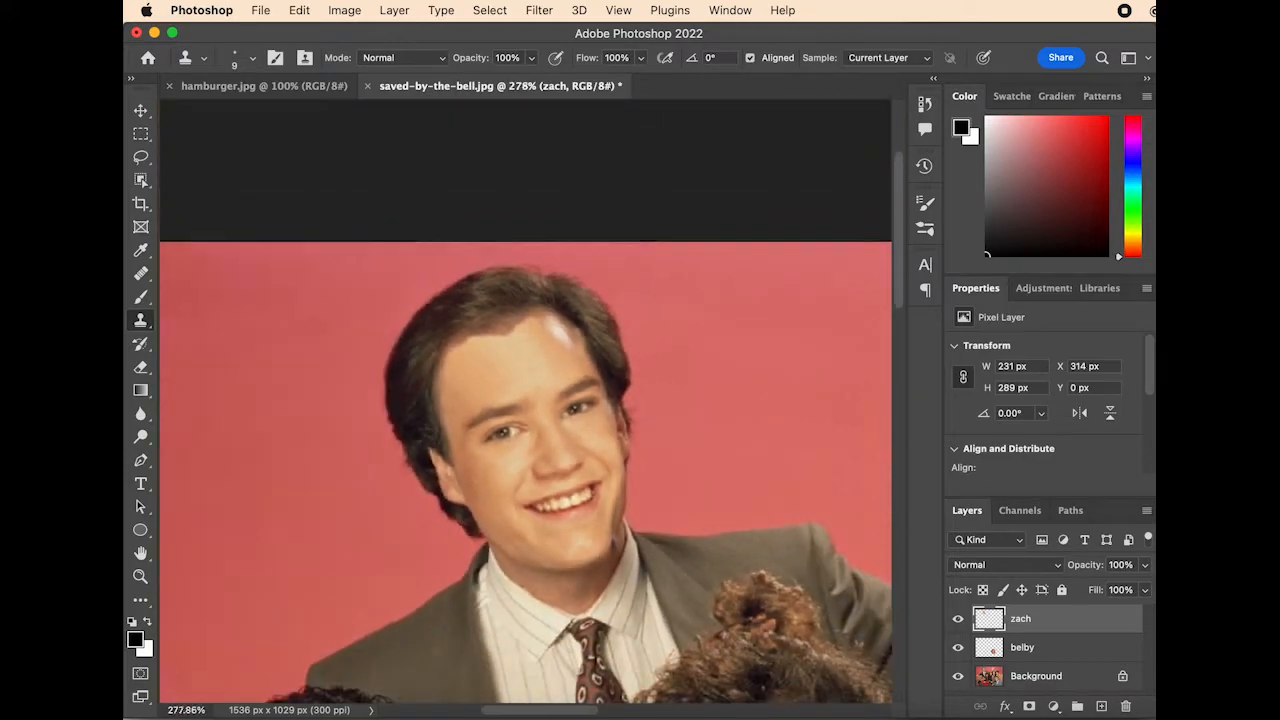
{"action": "scroll", "coordinate": [510, 402], "scroll_direction": "up", "scroll_amount": 5}
{"action": "left_click", "coordinate": [146, 276]}
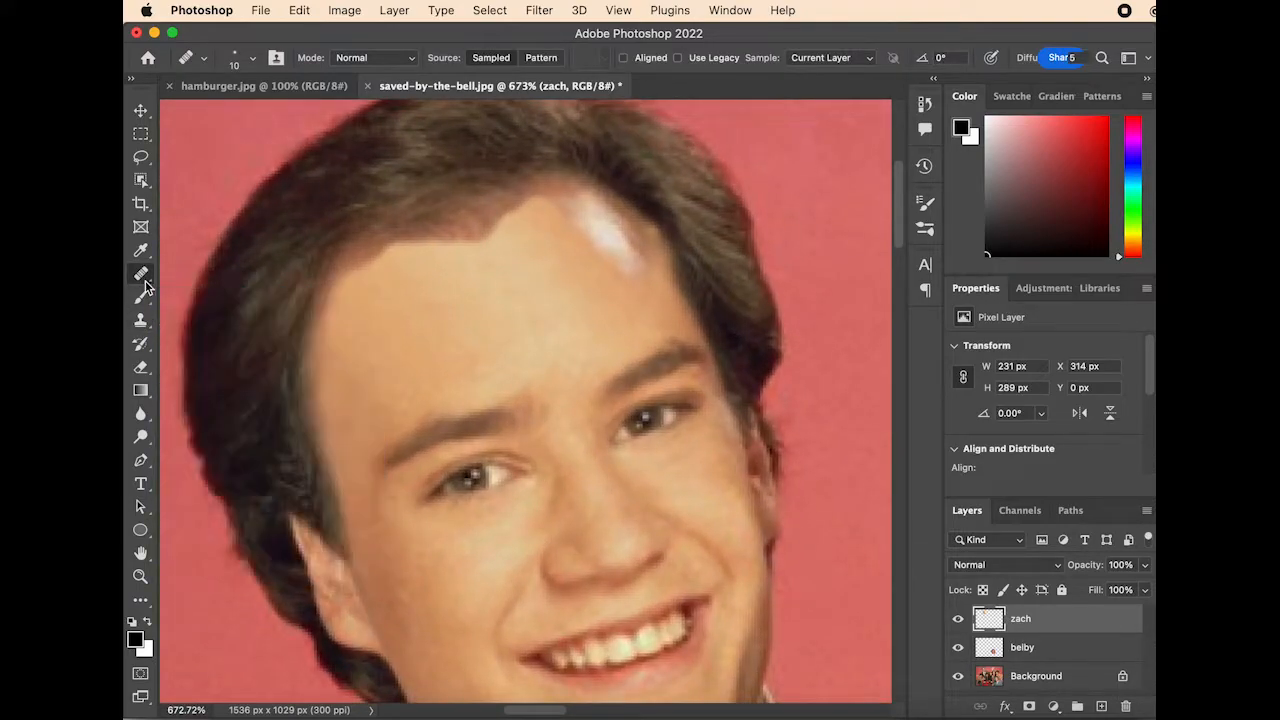
{"action": "key", "text": "super+z"}
{"action": "key", "text": "super+shift+z"}
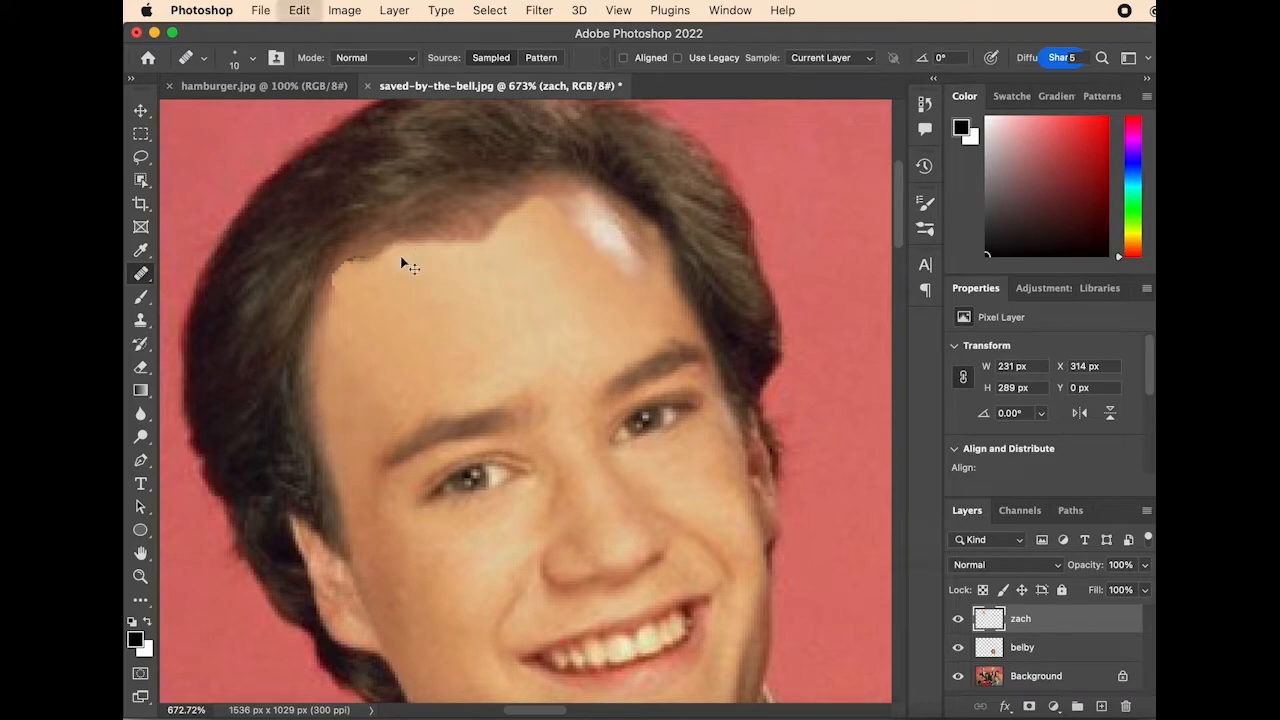
{"action": "mouse_move", "coordinate": [351, 278]}
{"action": "left_mouse_down"}
{"action": "mouse_move", "coordinate": [473, 246]}
{"action": "mouse_move", "coordinate": [501, 221]}
{"action": "left_mouse_up"}
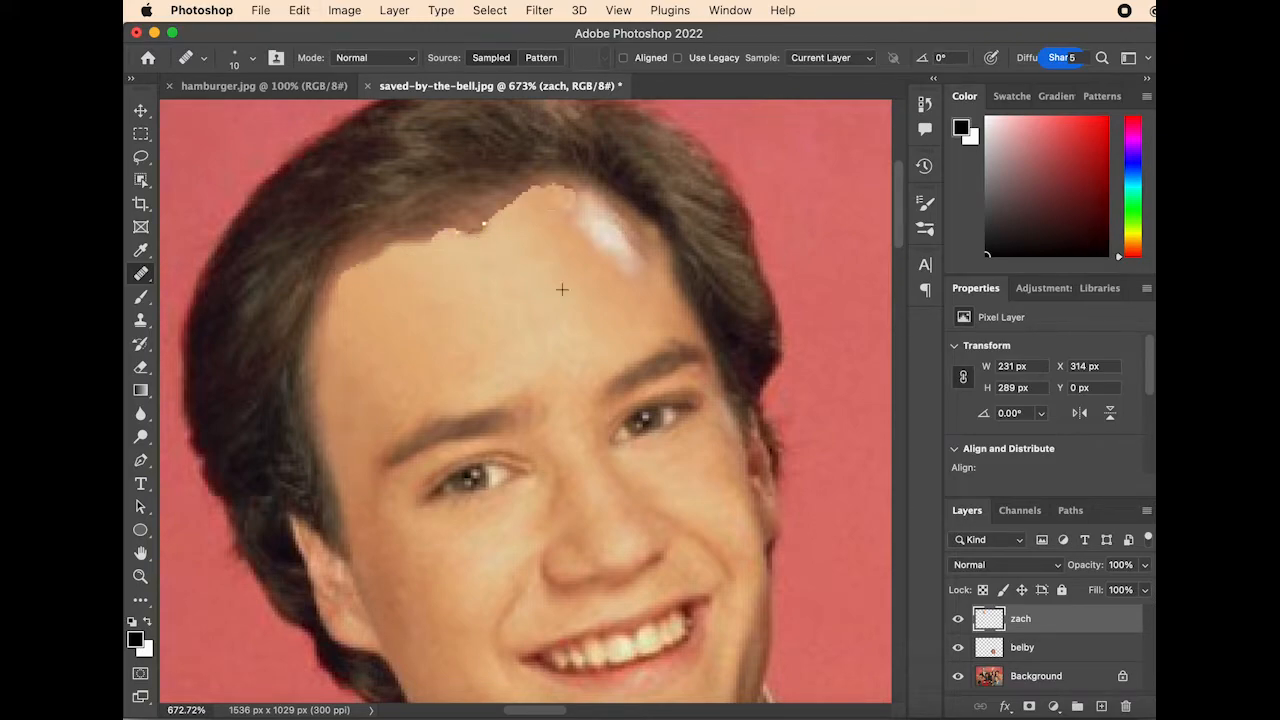
Select the belby layer and flip it horizontally.
{"action": "scroll", "coordinate": [560, 286], "scroll_direction": "down", "scroll_amount": 5}
{"action": "scroll", "coordinate": [597, 267], "scroll_direction": "down", "scroll_amount": 3}
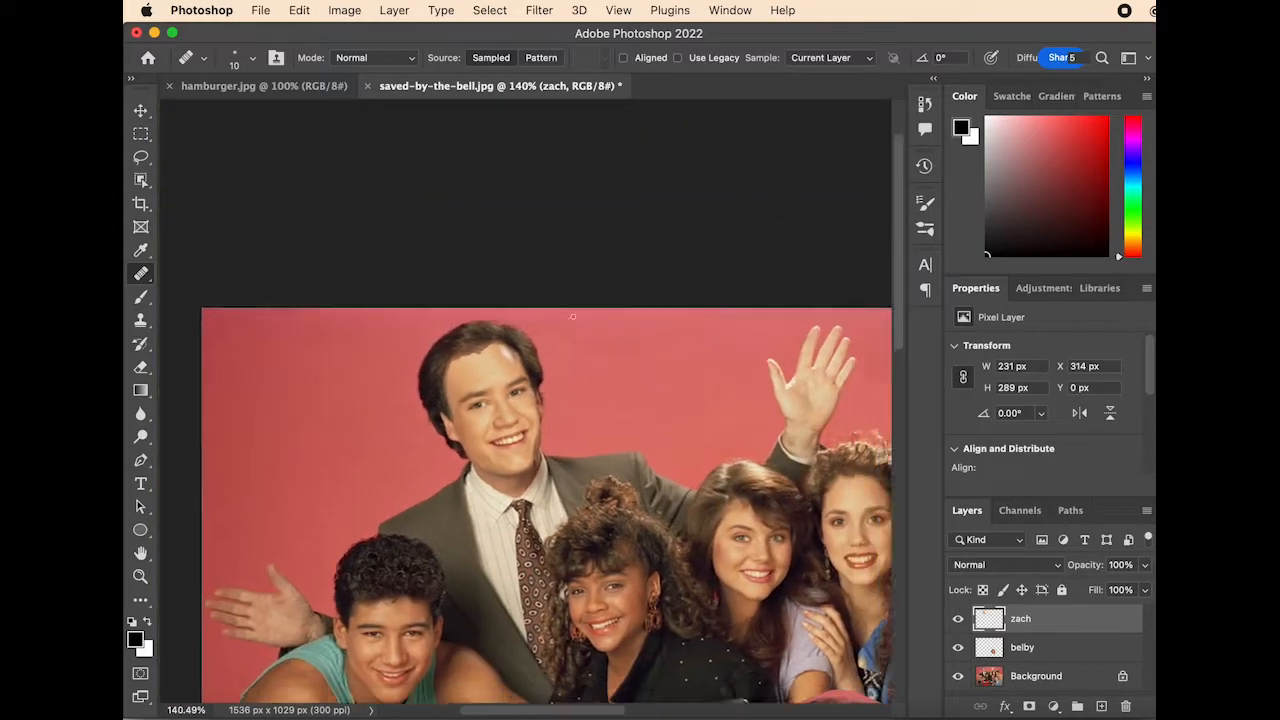
{"action": "scroll", "coordinate": [574, 314], "scroll_direction": "down", "scroll_amount": 5}
{"action": "scroll", "coordinate": [574, 314], "scroll_direction": "right", "scroll_amount": 5}
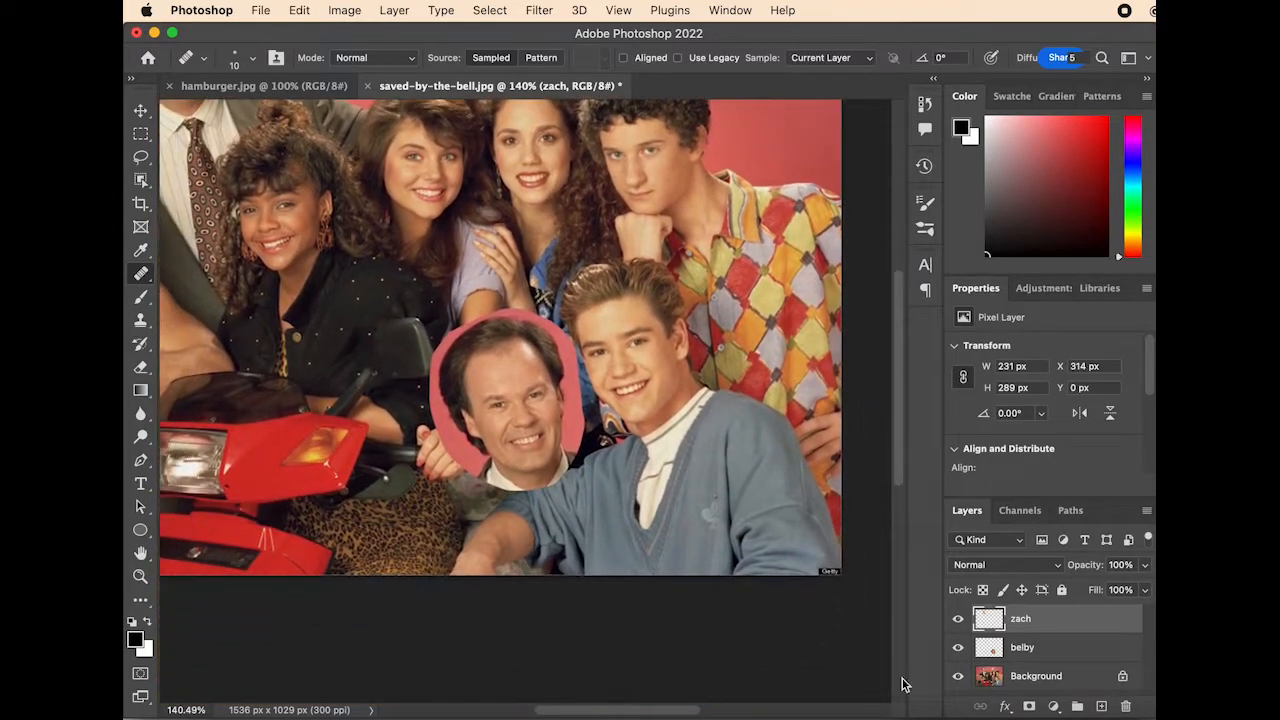
{"action": "left_click", "coordinate": [1030, 647]}
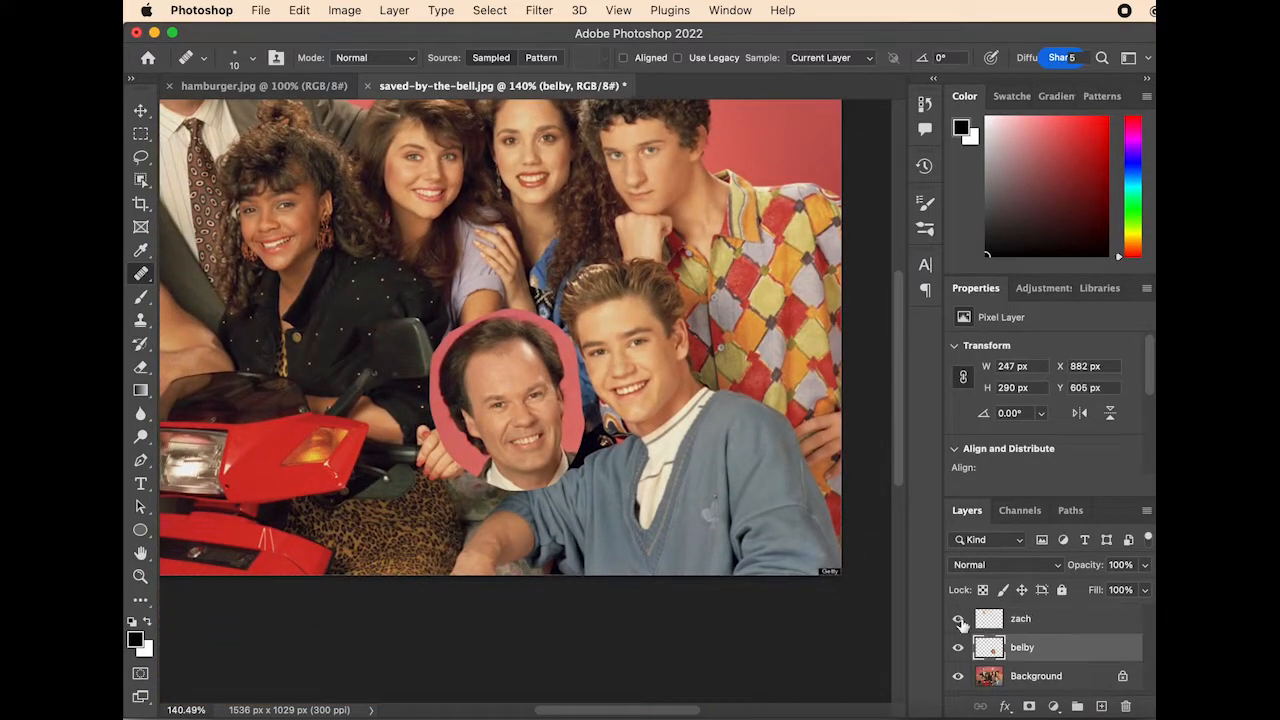
{"action": "scroll", "coordinate": [510, 390], "scroll_direction": "up", "scroll_amount": 5}
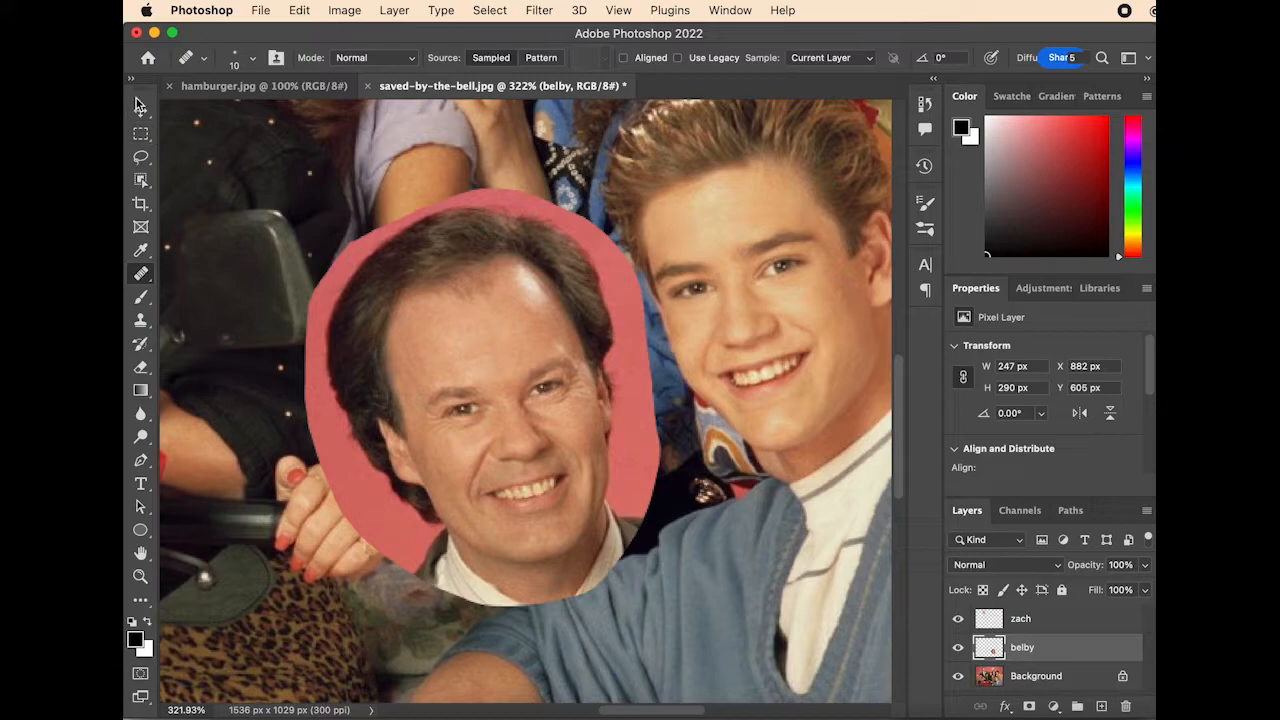
{"action": "left_click", "coordinate": [140, 108]}
{"action": "left_click", "coordinate": [298, 10]}
{"action": "mouse_move", "coordinate": [389, 406]}
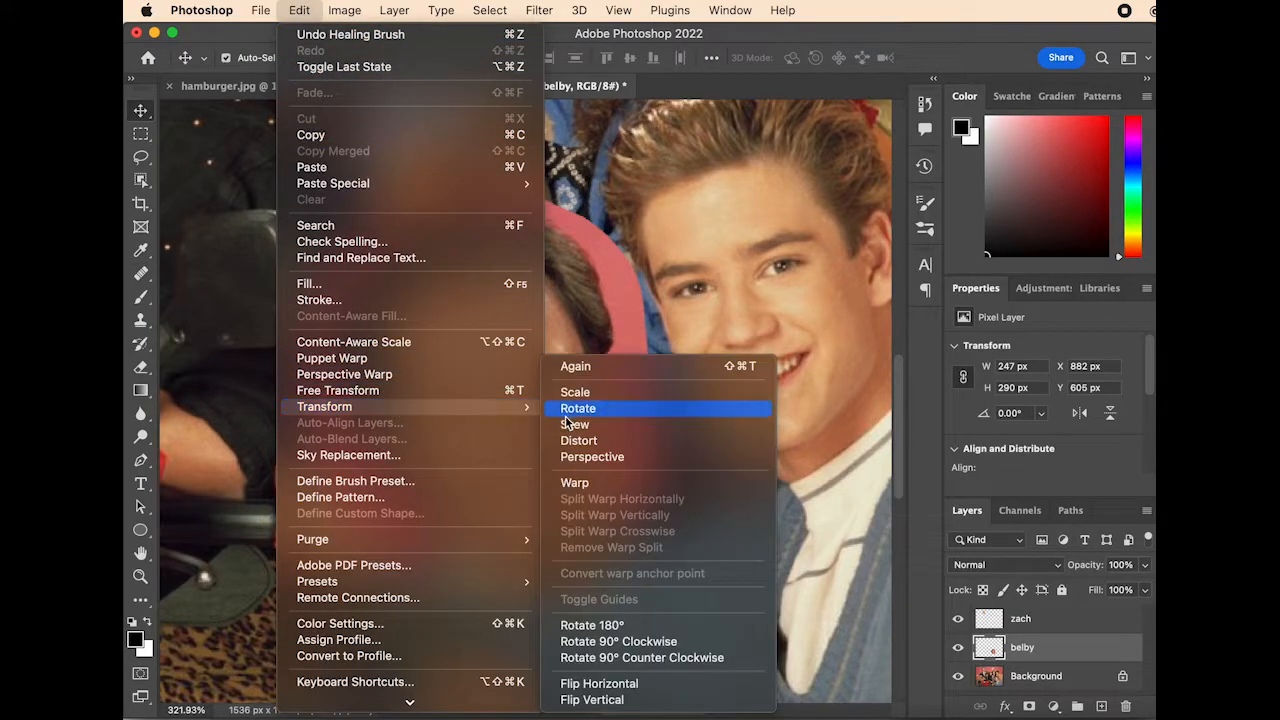
{"action": "left_click", "coordinate": [608, 684]}
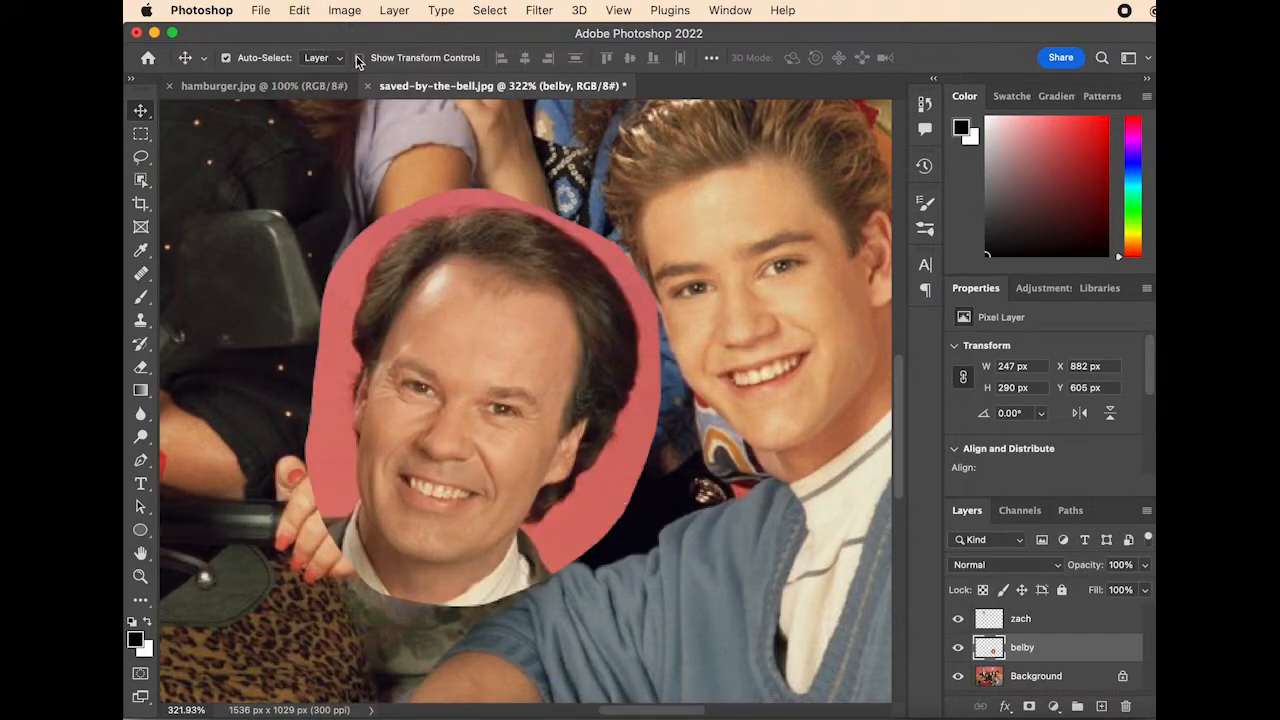
Free-transform the belby head to 98.40% scale and -33.14° rotation, moving it beside the blond man's face at a matching angle.
{"action": "left_click", "coordinate": [299, 10]}
{"action": "left_click", "coordinate": [435, 384]}
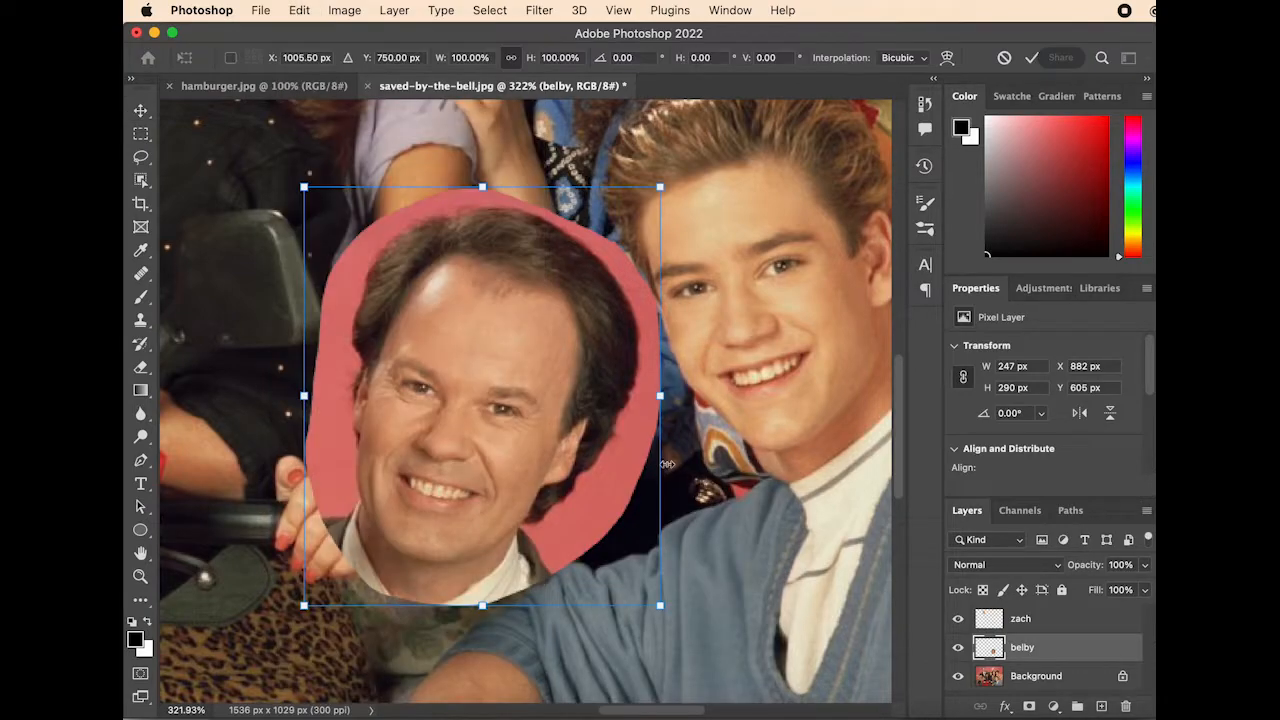
{"action": "left_click_drag", "start_coordinate": [667, 464], "coordinate": [708, 399]}
{"action": "left_click_drag", "start_coordinate": [787, 575], "coordinate": [830, 380]}
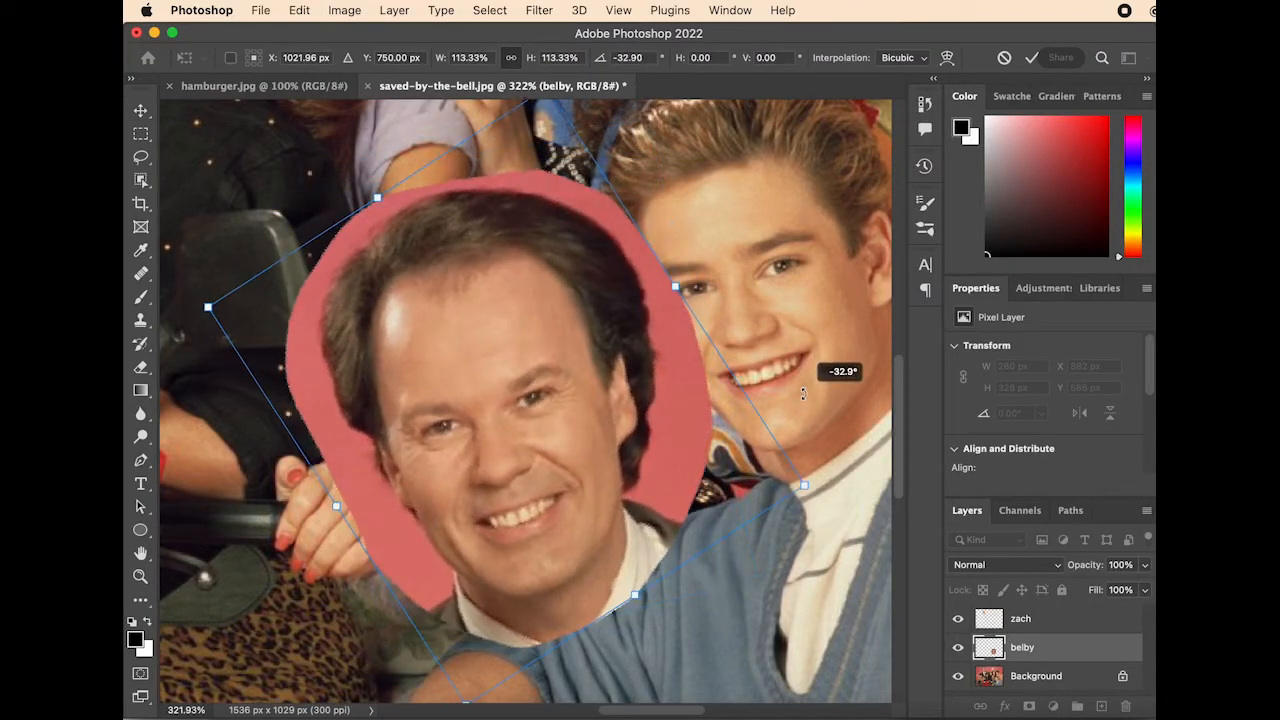
{"action": "left_click_drag", "start_coordinate": [801, 484], "coordinate": [707, 456]}
{"action": "left_click_drag", "start_coordinate": [497, 449], "coordinate": [641, 369]}
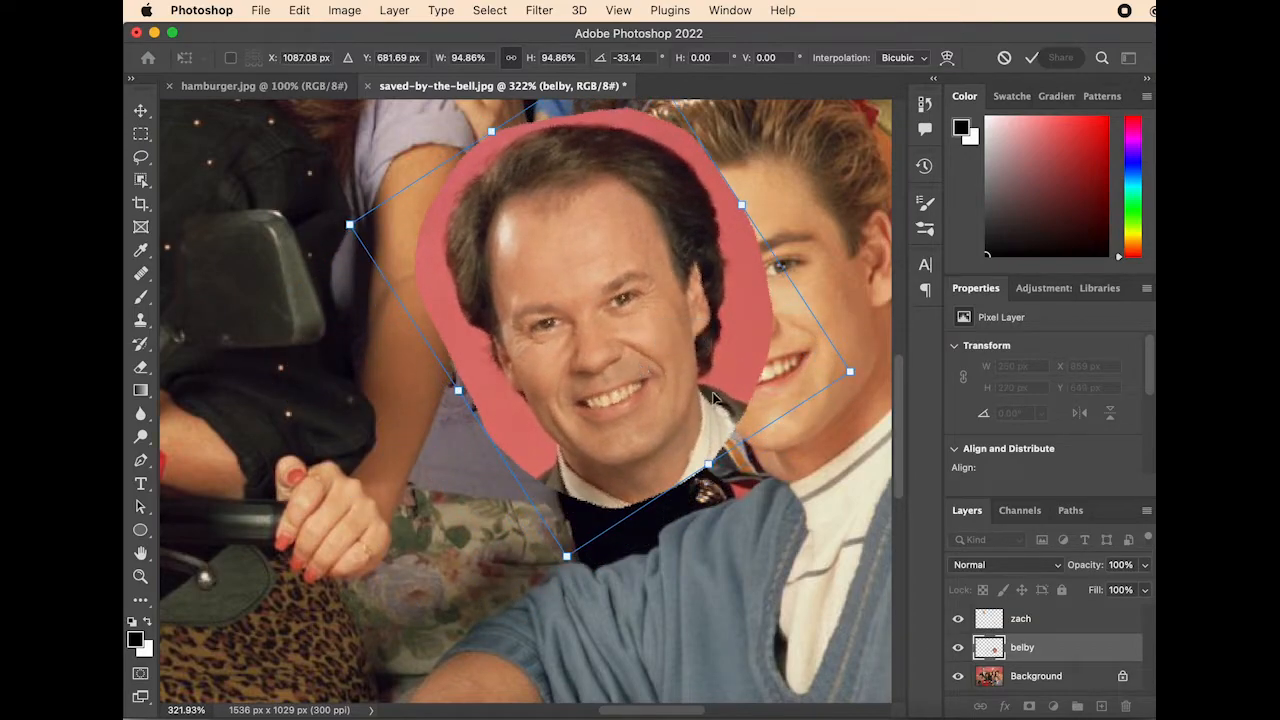
{"action": "scroll", "coordinate": [592, 241], "scroll_direction": "up", "scroll_amount": 5}
{"action": "scroll", "coordinate": [592, 241], "scroll_direction": "right", "scroll_amount": 3}
{"action": "mouse_move", "coordinate": [577, 140]}
{"action": "left_mouse_down"}
{"action": "mouse_move", "coordinate": [590, 134]}
{"action": "mouse_move", "coordinate": [578, 138]}
{"action": "left_mouse_up"}
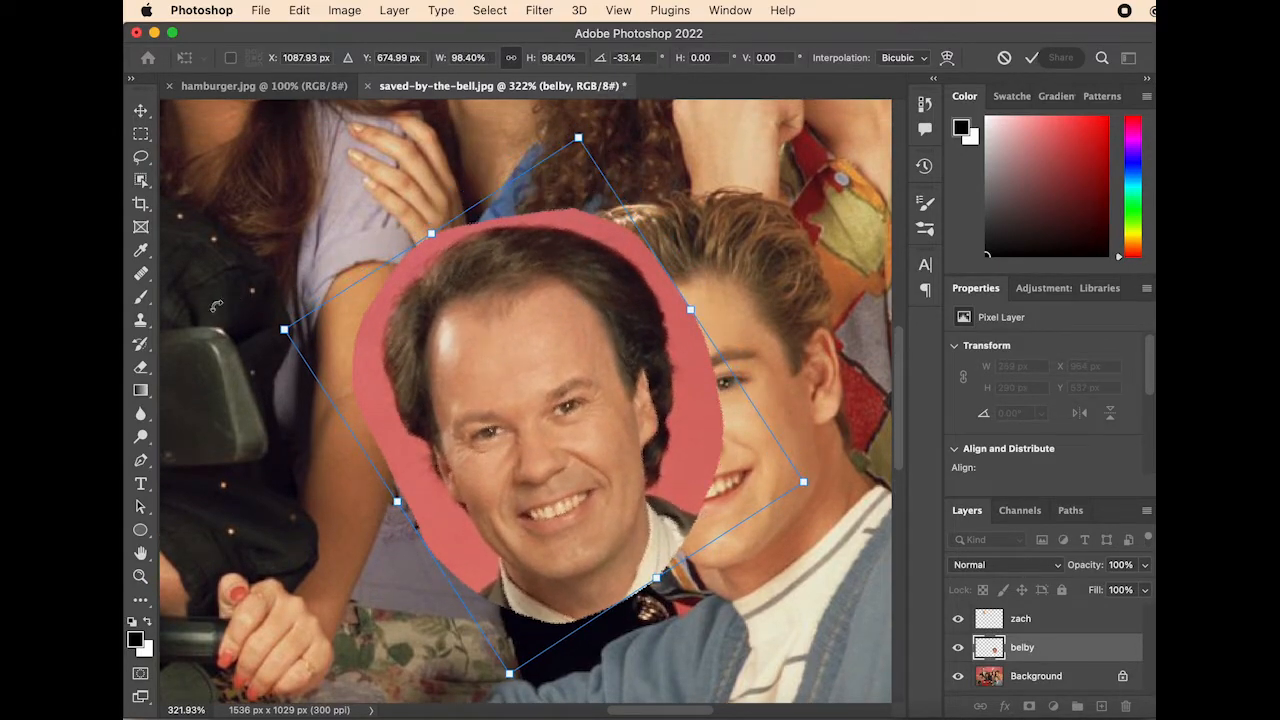
Erase the pink background, hair and collar around the belby face with a 25 px eraser.
{"action": "left_click", "coordinate": [142, 369]}
{"action": "mouse_move", "coordinate": [437, 243]}
{"action": "left_mouse_down"}
{"action": "mouse_move", "coordinate": [373, 299]}
{"action": "mouse_move", "coordinate": [380, 420]}
{"action": "mouse_move", "coordinate": [390, 455]}
{"action": "mouse_move", "coordinate": [400, 440]}
{"action": "mouse_move", "coordinate": [430, 545]}
{"action": "mouse_move", "coordinate": [500, 610]}
{"action": "mouse_move", "coordinate": [625, 603]}
{"action": "mouse_move", "coordinate": [705, 468]}
{"action": "mouse_move", "coordinate": [672, 322]}
{"action": "mouse_move", "coordinate": [620, 272]}
{"action": "mouse_move", "coordinate": [520, 235]}
{"action": "mouse_move", "coordinate": [635, 190]}
{"action": "mouse_move", "coordinate": [636, 306]}
{"action": "left_mouse_up"}
{"action": "left_click_drag", "start_coordinate": [575, 267], "coordinate": [662, 378]}
{"action": "mouse_move", "coordinate": [668, 481]}
{"action": "left_mouse_down"}
{"action": "mouse_move", "coordinate": [667, 605]}
{"action": "mouse_move", "coordinate": [582, 610]}
{"action": "mouse_move", "coordinate": [638, 578]}
{"action": "mouse_move", "coordinate": [596, 618]}
{"action": "mouse_move", "coordinate": [535, 605]}
{"action": "mouse_move", "coordinate": [434, 523]}
{"action": "mouse_move", "coordinate": [446, 516]}
{"action": "mouse_move", "coordinate": [403, 477]}
{"action": "mouse_move", "coordinate": [420, 318]}
{"action": "mouse_move", "coordinate": [449, 267]}
{"action": "mouse_move", "coordinate": [562, 263]}
{"action": "mouse_move", "coordinate": [618, 297]}
{"action": "mouse_move", "coordinate": [628, 349]}
{"action": "mouse_move", "coordinate": [584, 272]}
{"action": "left_mouse_up"}
{"action": "left_click_drag", "start_coordinate": [463, 288], "coordinate": [488, 284]}
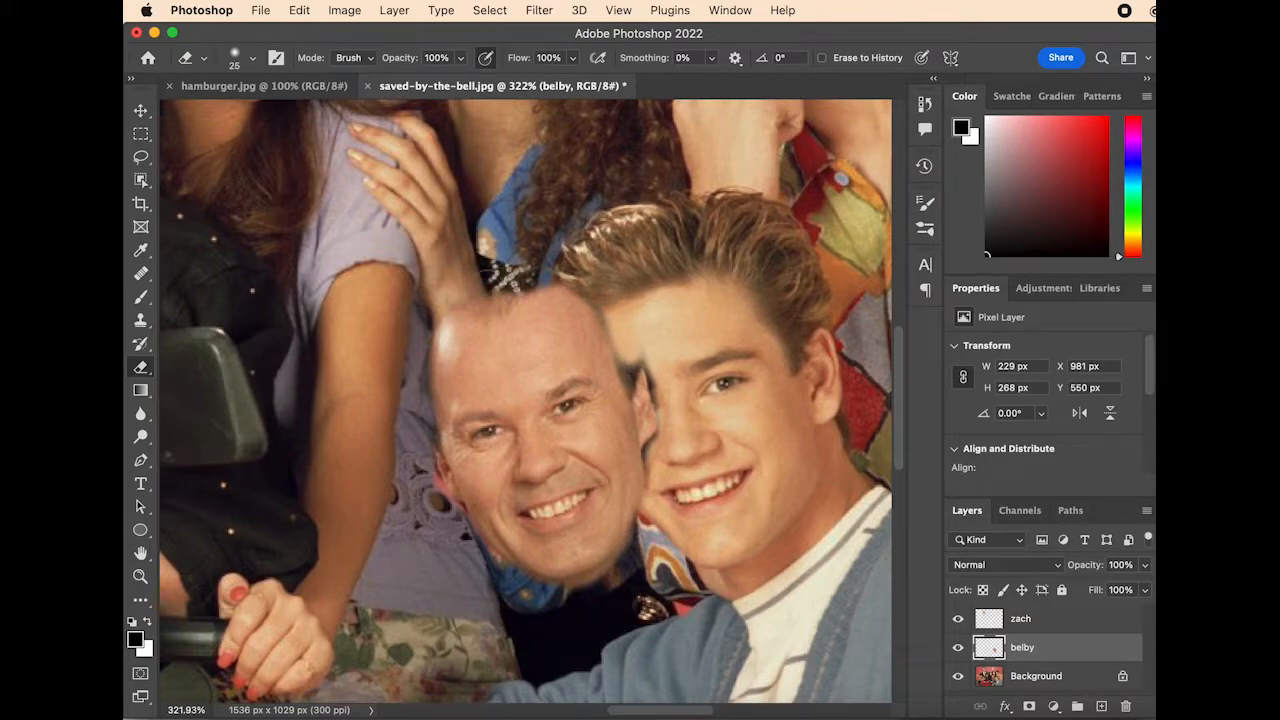
{"action": "mouse_move", "coordinate": [409, 342]}
{"action": "left_mouse_down"}
{"action": "mouse_move", "coordinate": [432, 395]}
{"action": "mouse_move", "coordinate": [429, 362]}
{"action": "left_mouse_up"}
Move the belby face onto the blond man's head, aligning the eyes, nose and mouth, using Free Transform.
{"action": "left_click", "coordinate": [296, 16]}
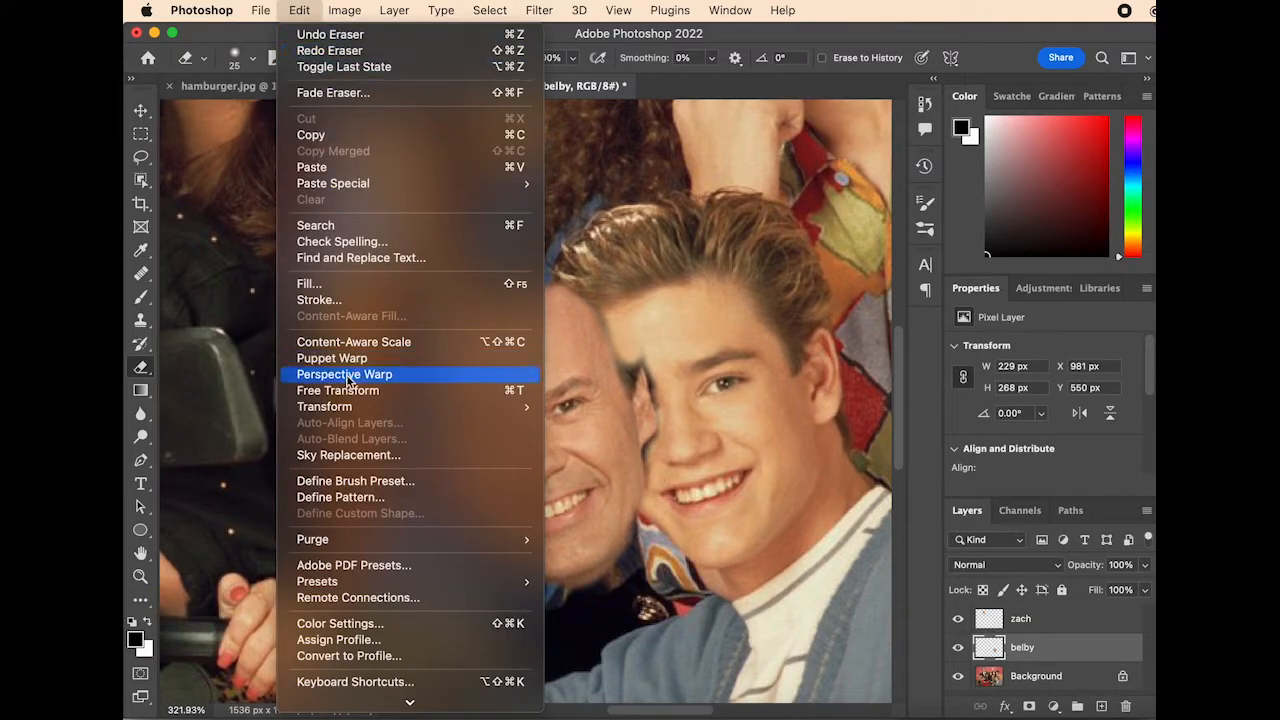
{"action": "left_click", "coordinate": [343, 386]}
{"action": "left_click_drag", "start_coordinate": [544, 400], "coordinate": [718, 392]}
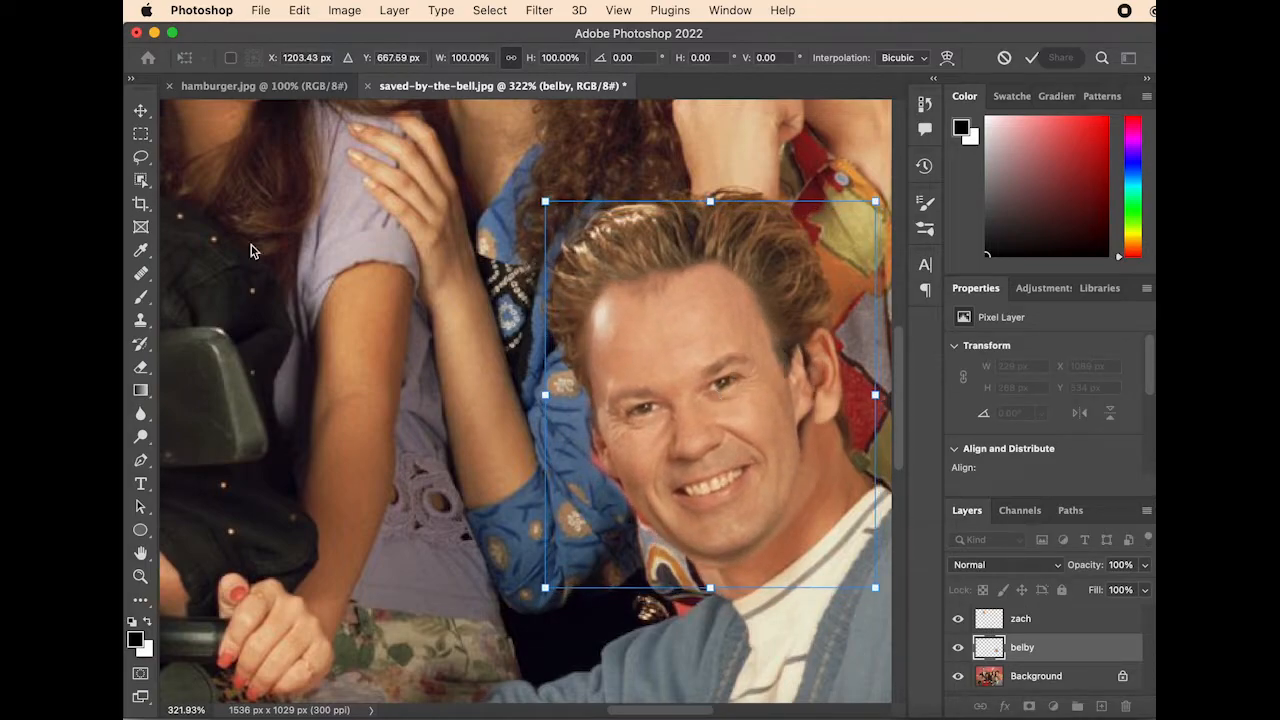
Set the 25 px eraser's hardness to 6% and erase the belby face's outer edges along the hairline, ear and jaw.
{"action": "left_click", "coordinate": [141, 367]}
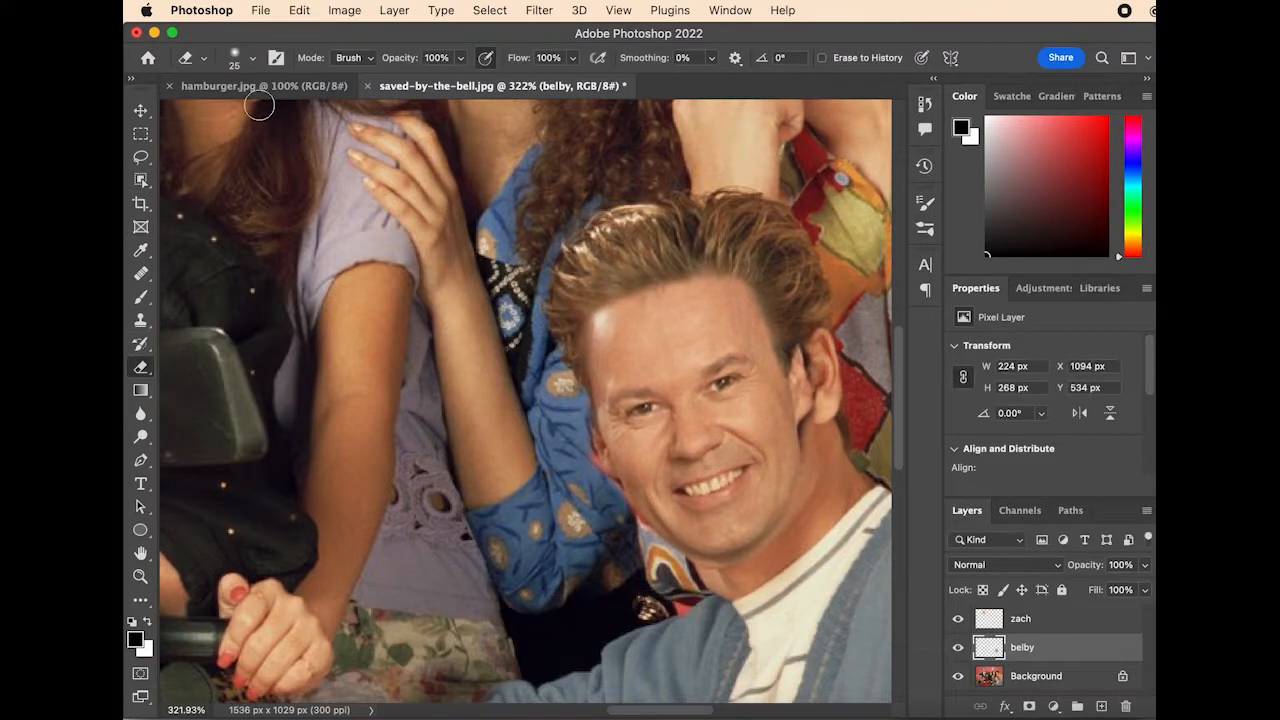
{"action": "left_click", "coordinate": [252, 58]}
{"action": "left_click_drag", "start_coordinate": [241, 157], "coordinate": [227, 150]}
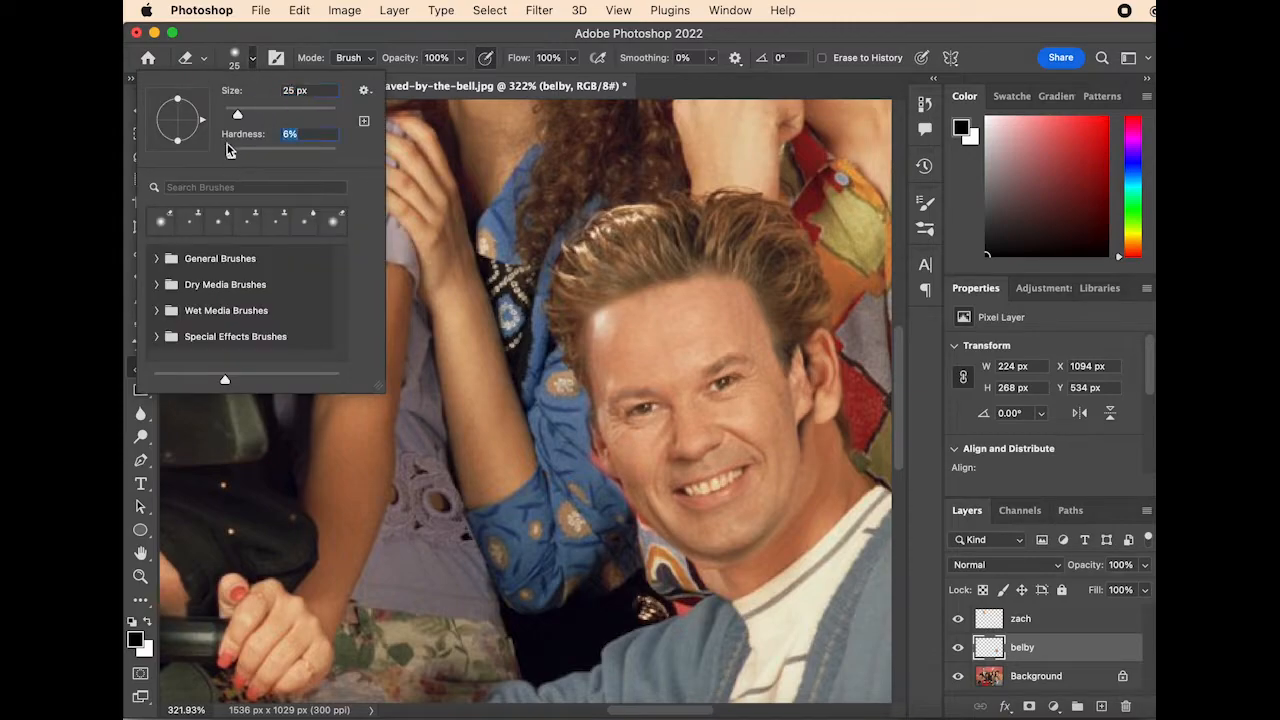
{"action": "left_click", "coordinate": [223, 63]}
{"action": "mouse_move", "coordinate": [554, 336]}
{"action": "left_mouse_down"}
{"action": "mouse_move", "coordinate": [609, 279]}
{"action": "mouse_move", "coordinate": [599, 254]}
{"action": "mouse_move", "coordinate": [565, 309]}
{"action": "mouse_move", "coordinate": [586, 424]}
{"action": "mouse_move", "coordinate": [568, 394]}
{"action": "mouse_move", "coordinate": [570, 347]}
{"action": "mouse_move", "coordinate": [571, 402]}
{"action": "mouse_move", "coordinate": [593, 326]}
{"action": "mouse_move", "coordinate": [732, 261]}
{"action": "mouse_move", "coordinate": [732, 276]}
{"action": "mouse_move", "coordinate": [694, 261]}
{"action": "mouse_move", "coordinate": [749, 267]}
{"action": "mouse_move", "coordinate": [748, 285]}
{"action": "mouse_move", "coordinate": [714, 271]}
{"action": "mouse_move", "coordinate": [783, 319]}
{"action": "mouse_move", "coordinate": [769, 283]}
{"action": "mouse_move", "coordinate": [818, 376]}
{"action": "mouse_move", "coordinate": [785, 329]}
{"action": "mouse_move", "coordinate": [802, 432]}
{"action": "left_mouse_up"}
{"action": "left_click_drag", "start_coordinate": [792, 541], "coordinate": [694, 572]}
Erase the leftover ear and pink fringe along the belby cheek and jaw beside the blue sleeve.
{"action": "scroll", "coordinate": [528, 401], "scroll_direction": "up", "scroll_amount": 5}
{"action": "scroll", "coordinate": [525, 400], "scroll_direction": "up", "scroll_amount": 3}
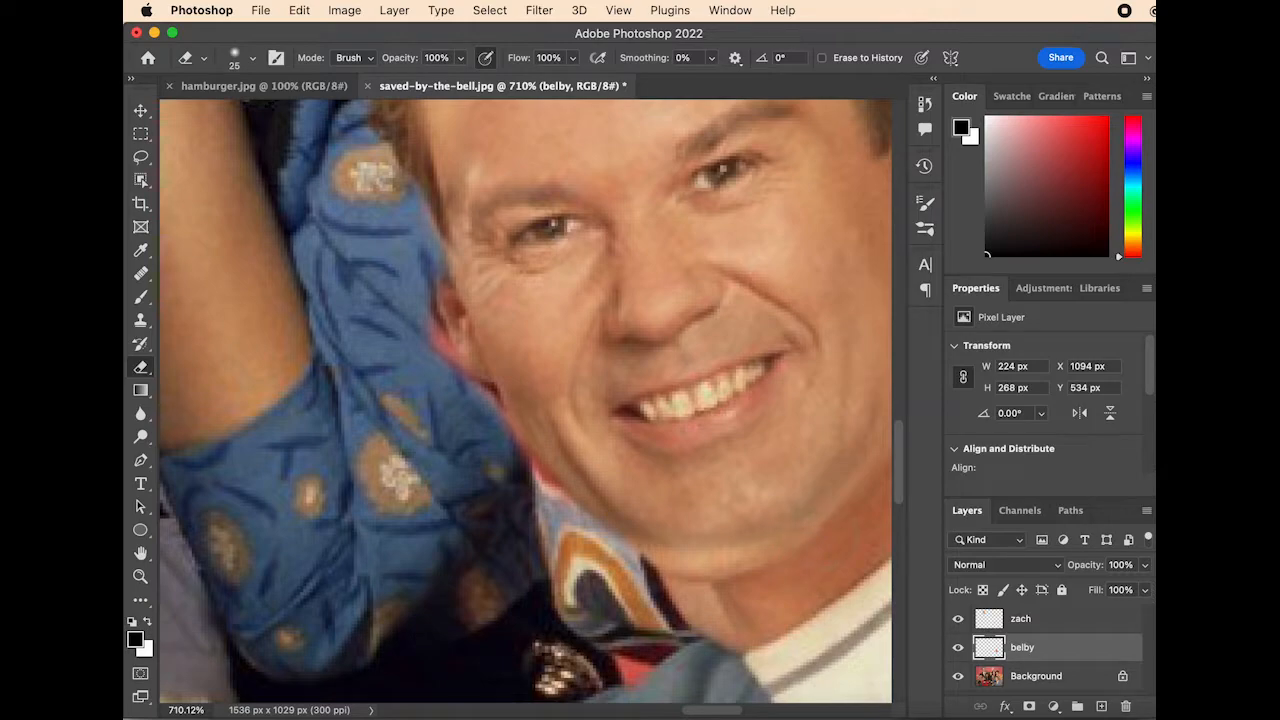
{"action": "left_click_drag", "start_coordinate": [636, 550], "coordinate": [614, 536]}
{"action": "mouse_move", "coordinate": [572, 498]}
{"action": "left_mouse_down"}
{"action": "mouse_move", "coordinate": [529, 509]}
{"action": "mouse_move", "coordinate": [463, 409]}
{"action": "mouse_move", "coordinate": [422, 309]}
{"action": "left_mouse_up"}
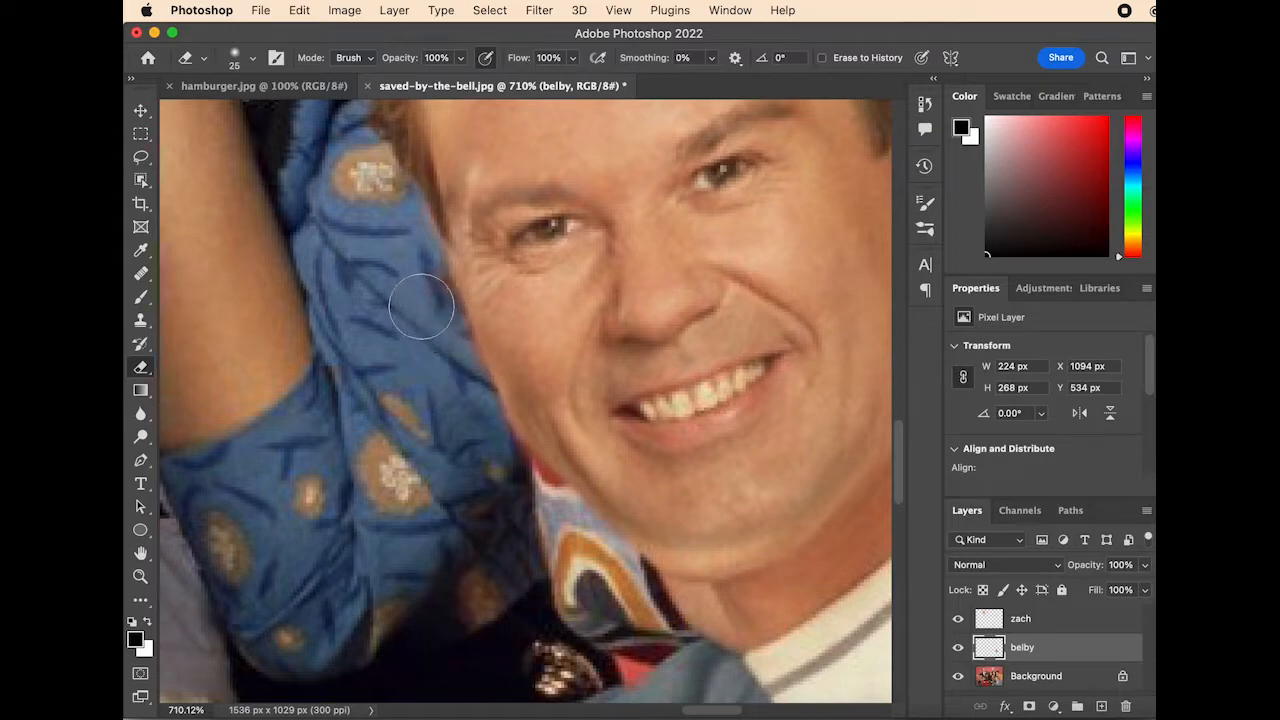
Soften the belby layer's chin, jaw and cheek edges into the blond man's face with the 25 px eraser.
{"action": "scroll", "coordinate": [416, 330], "scroll_direction": "down", "scroll_amount": 3}
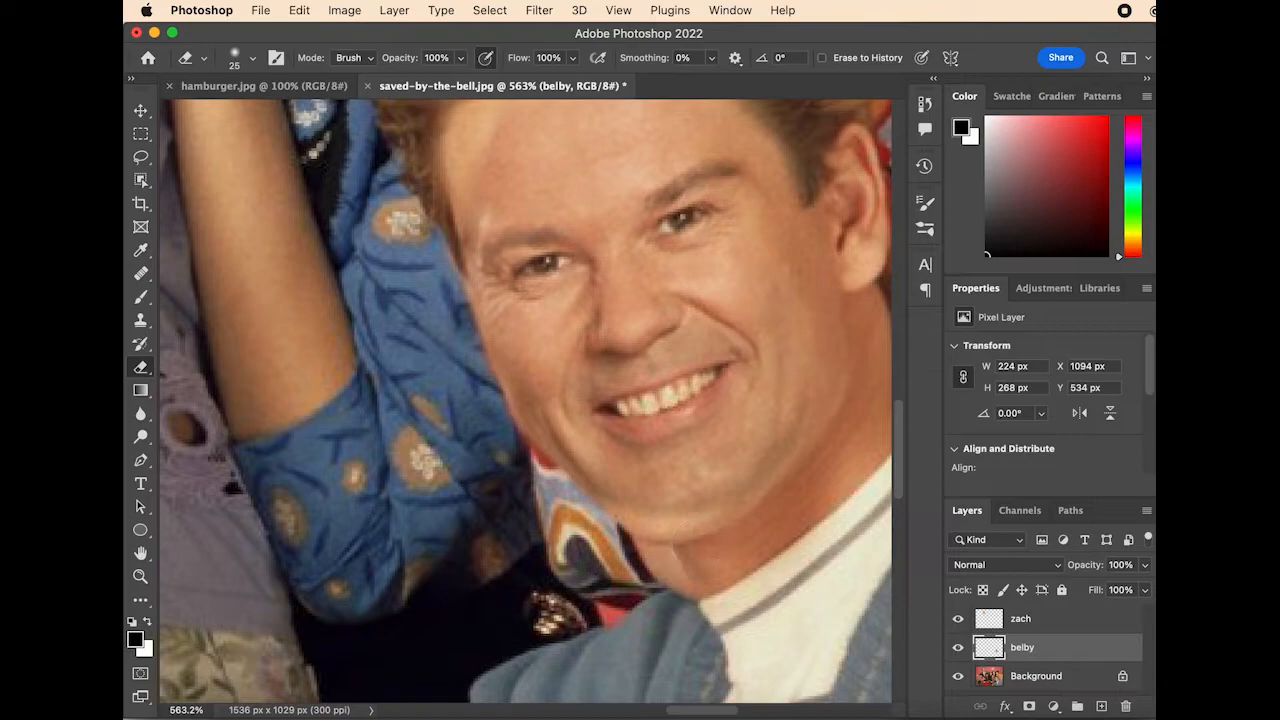
{"action": "left_click_drag", "start_coordinate": [650, 517], "coordinate": [728, 494]}
{"action": "mouse_move", "coordinate": [600, 522]}
{"action": "left_mouse_down"}
{"action": "mouse_move", "coordinate": [524, 452]}
{"action": "mouse_move", "coordinate": [487, 385]}
{"action": "mouse_move", "coordinate": [507, 392]}
{"action": "mouse_move", "coordinate": [508, 431]}
{"action": "left_mouse_up"}
{"action": "left_click_drag", "start_coordinate": [466, 360], "coordinate": [455, 234]}
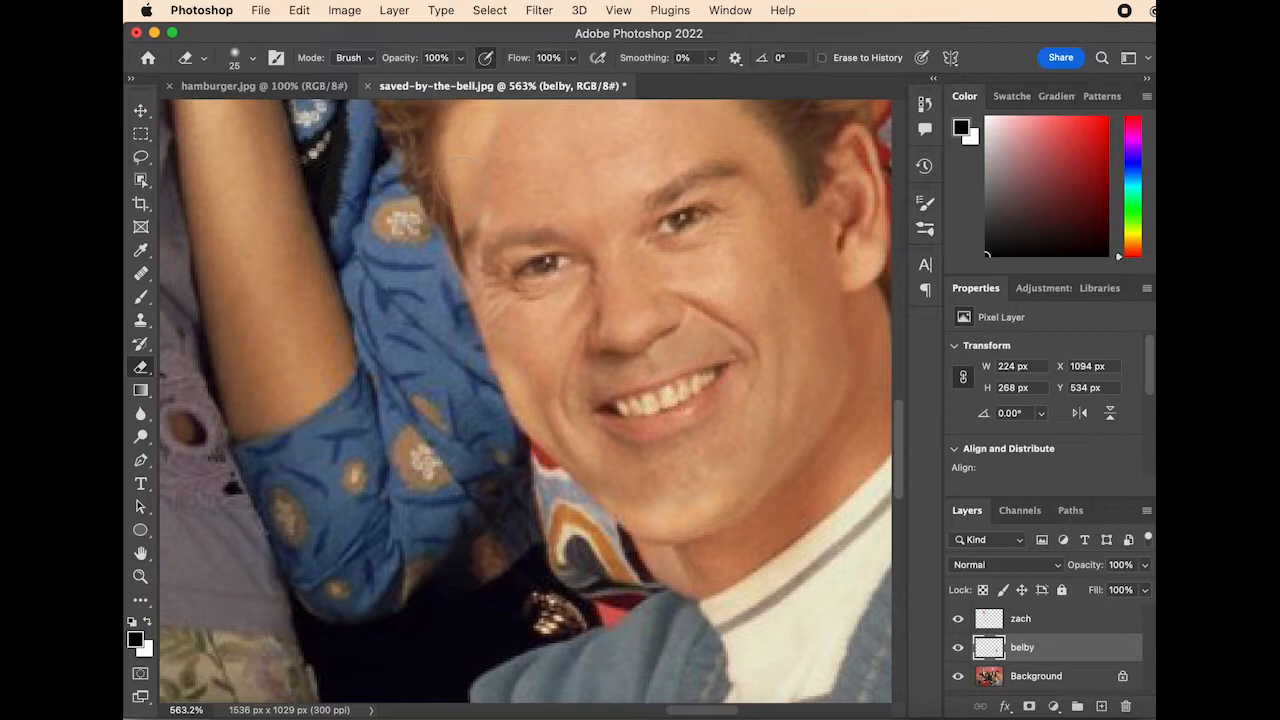
Nudge the belby face slightly up and to the left to X 1202.37 px, Y 665.95 px with Free Transform.
{"action": "left_click", "coordinate": [299, 10]}
{"action": "left_click", "coordinate": [410, 394]}
{"action": "left_click_drag", "start_coordinate": [713, 316], "coordinate": [706, 313]}
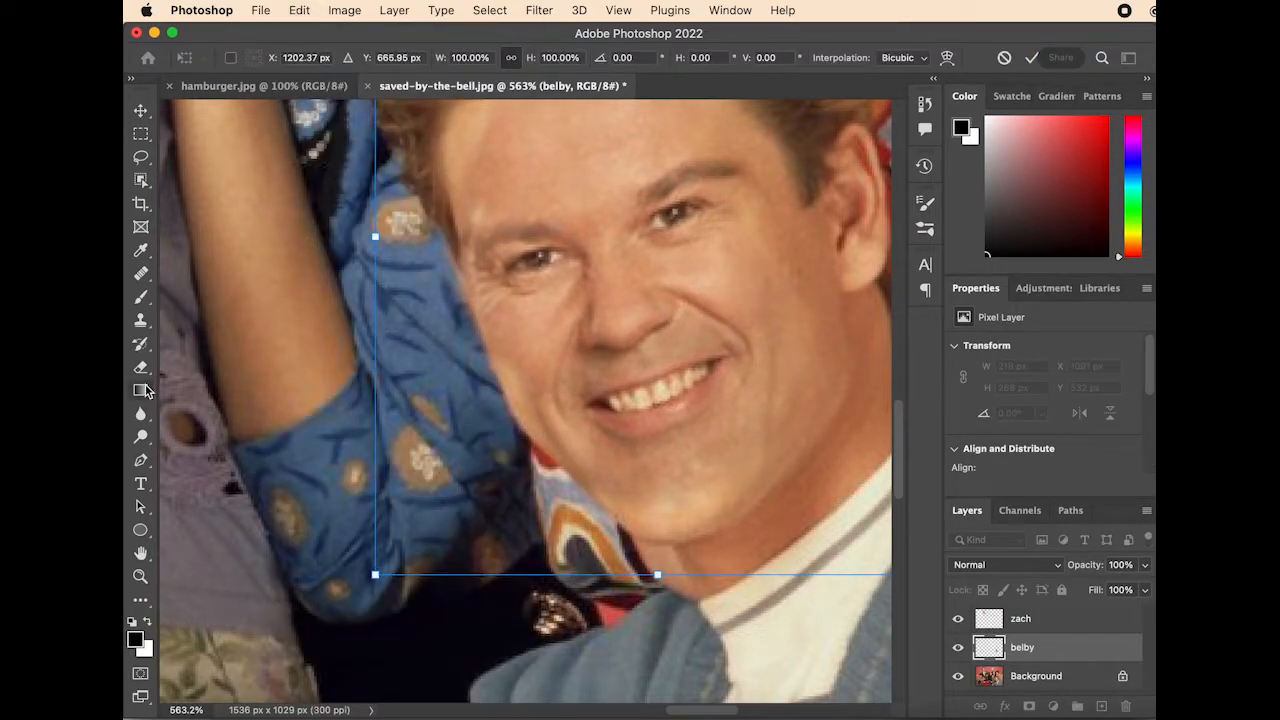
Try to blend the belby face's jaw edge beside the blue sleeve with the Healing Brush, reducing its size to 6 px.
{"action": "left_click", "coordinate": [143, 275]}
{"action": "left_click", "coordinate": [549, 439]}
{"action": "left_click_drag", "start_coordinate": [553, 442], "coordinate": [563, 457]}
{"action": "key", "text": "["}
{"action": "key", "text": "["}
{"action": "left_click", "coordinate": [546, 438]}
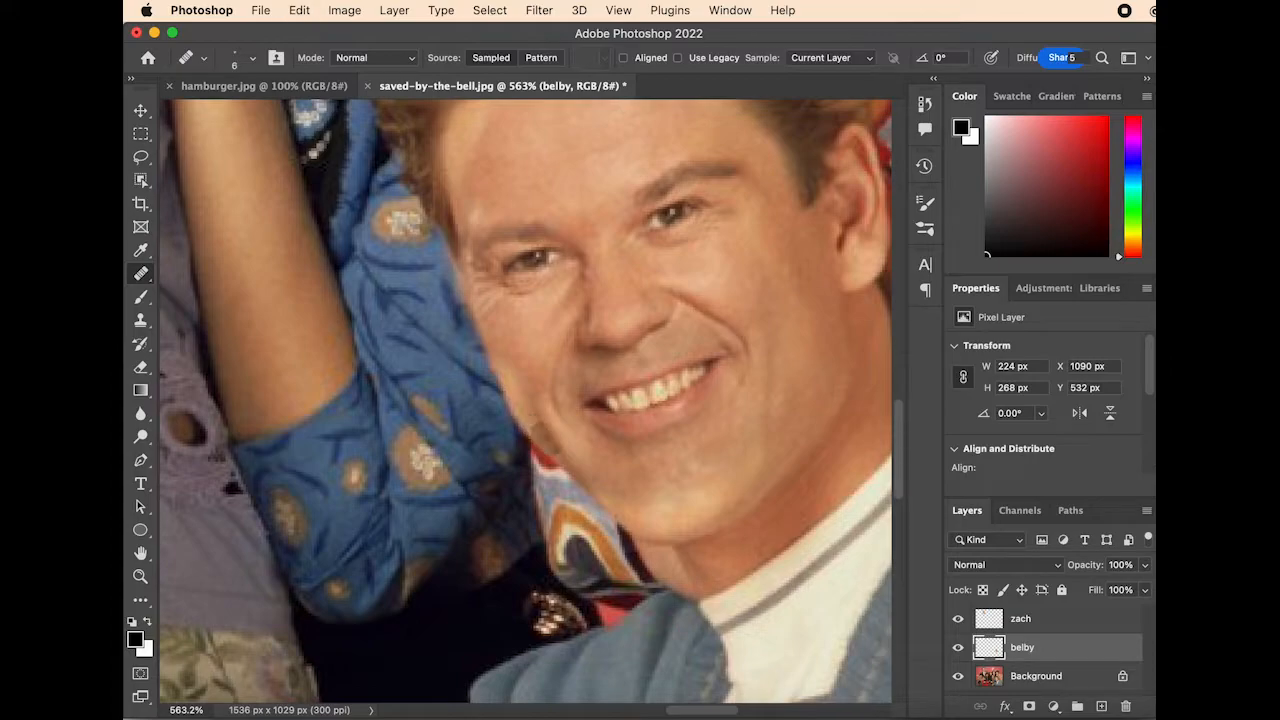
Clone skin over the seam along the belby forehead below the hairline with the 9 px Clone Stamp.
{"action": "left_click", "coordinate": [144, 321]}
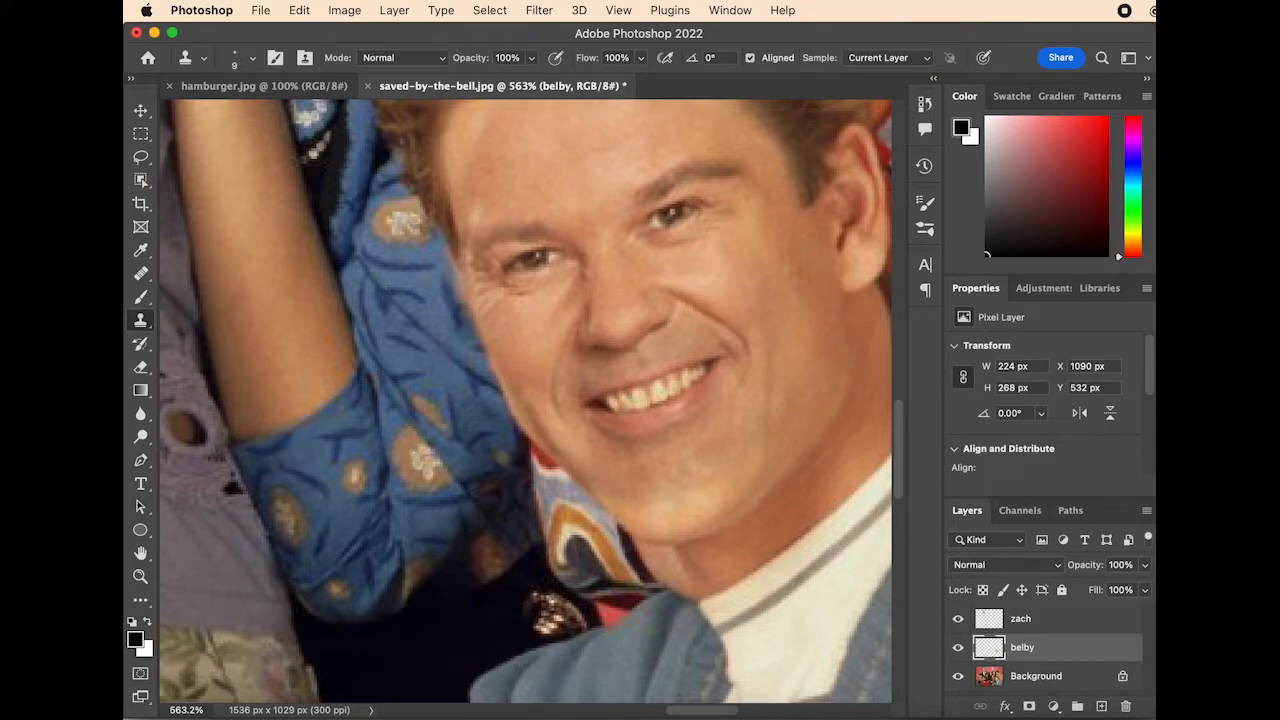
{"action": "scroll", "coordinate": [526, 400], "scroll_direction": "up", "scroll_amount": 5}
{"action": "scroll", "coordinate": [526, 400], "scroll_direction": "right", "scroll_amount": 2}
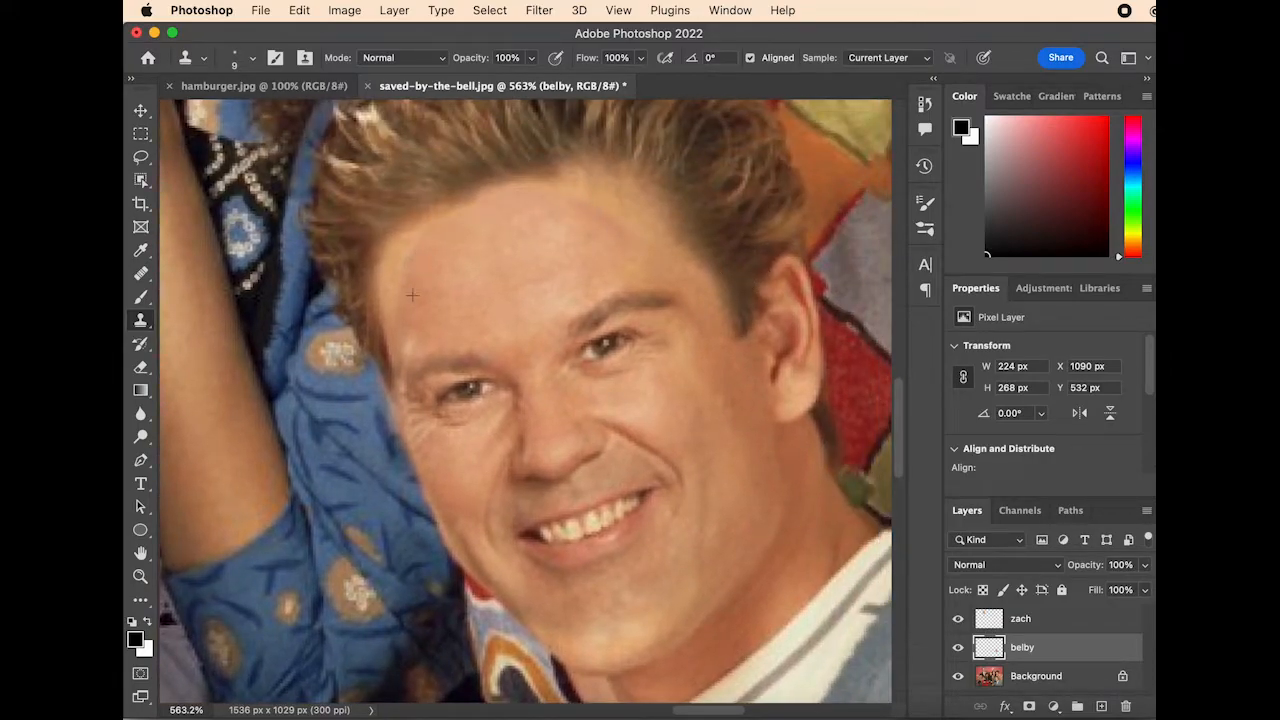
{"action": "scroll", "coordinate": [526, 400], "scroll_direction": "down", "scroll_amount": 5}
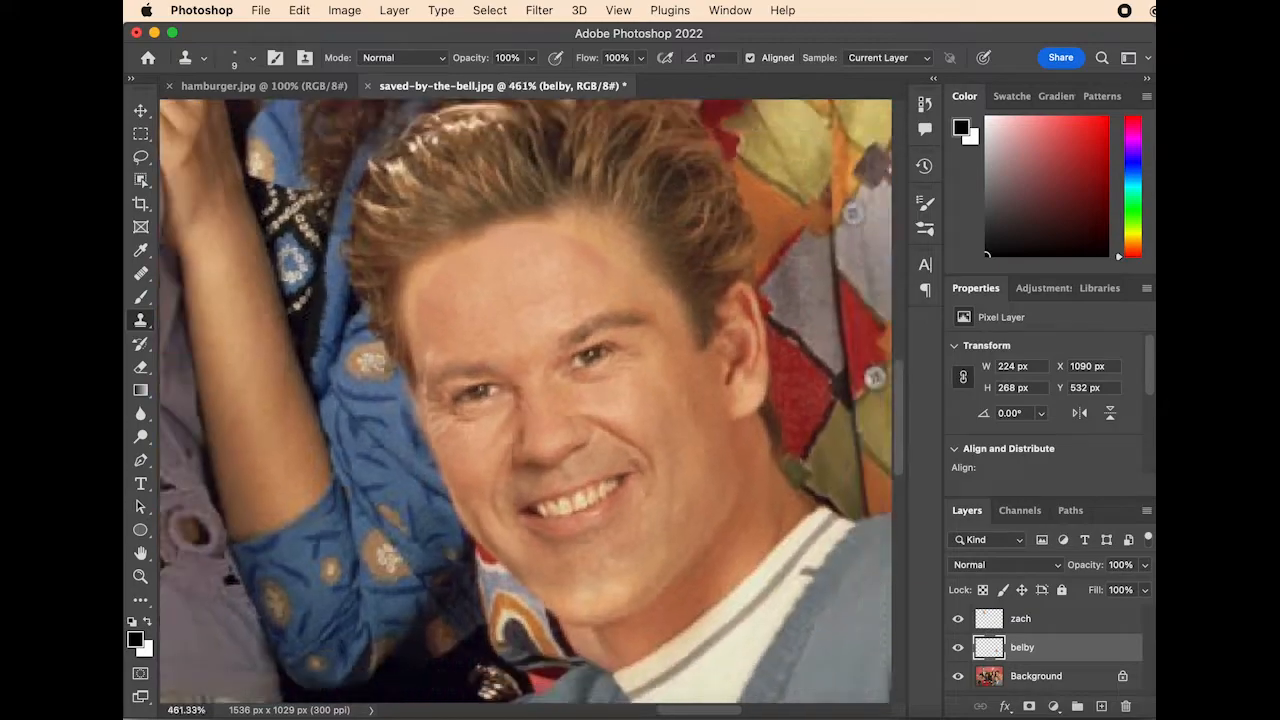
{"action": "scroll", "coordinate": [526, 400], "scroll_direction": "up", "scroll_amount": 7}
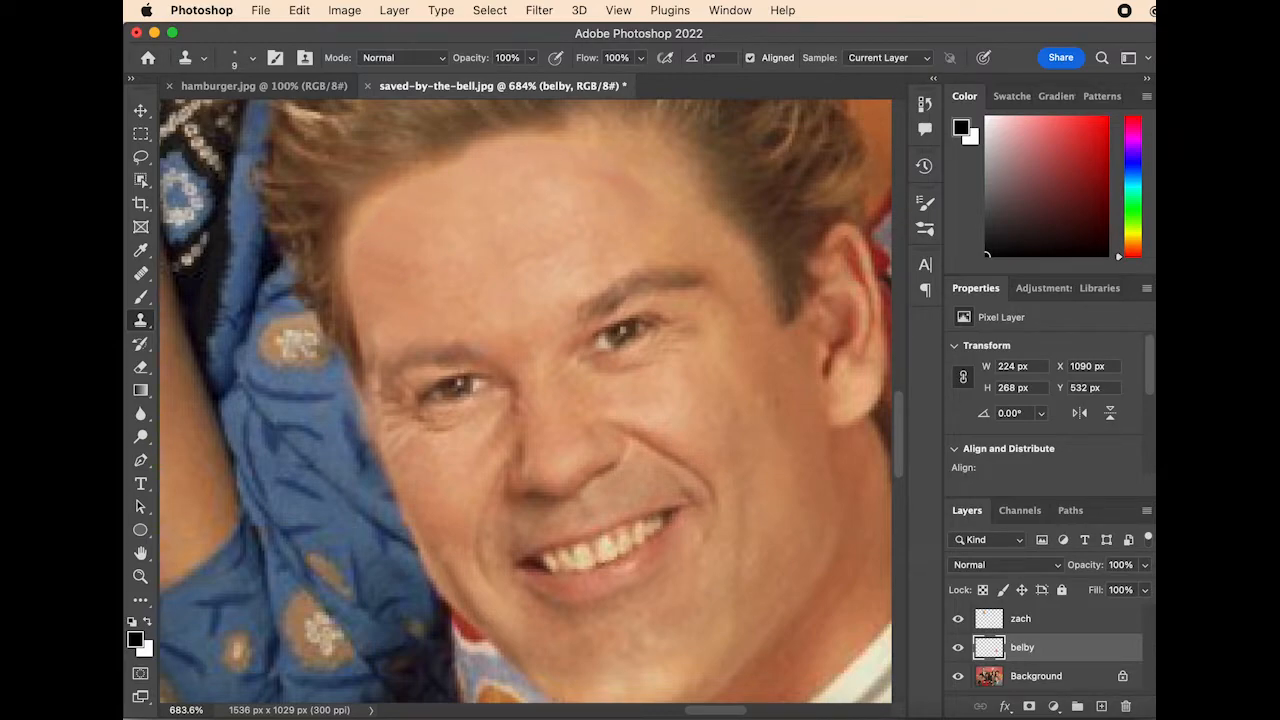
{"action": "left_click_drag", "start_coordinate": [601, 143], "coordinate": [472, 157]}
{"action": "left_click_drag", "start_coordinate": [417, 188], "coordinate": [377, 194]}
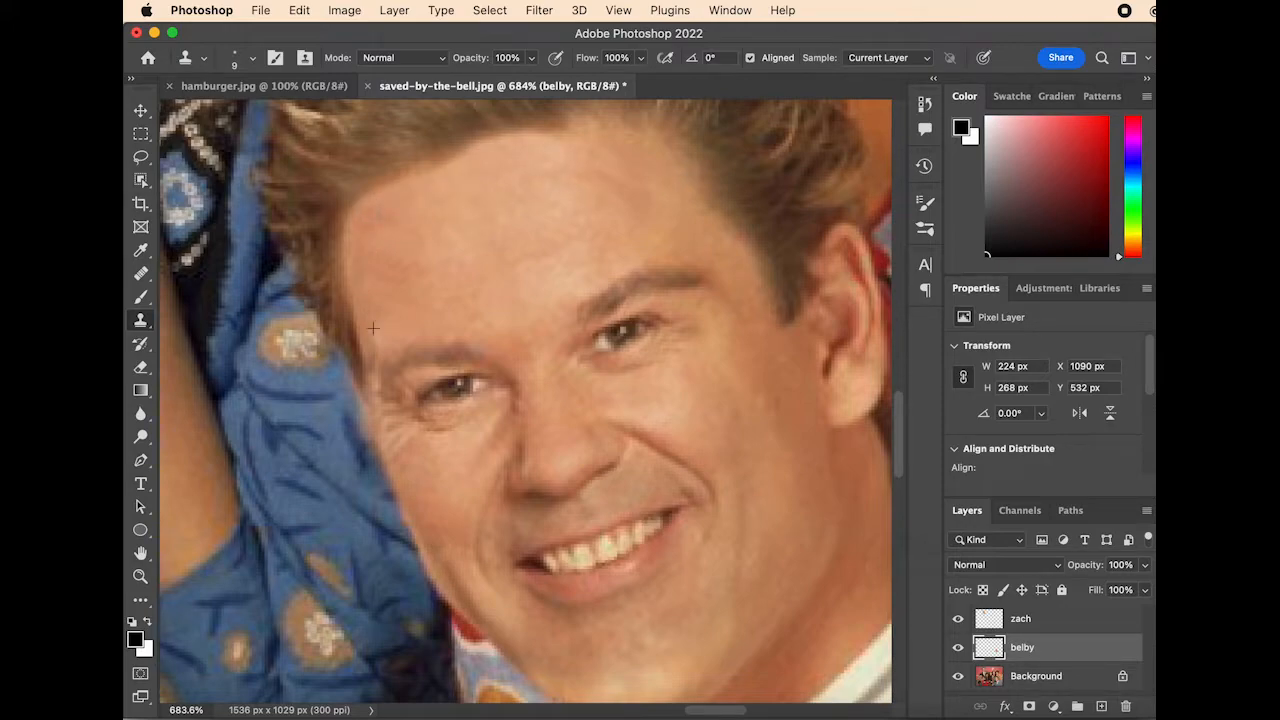
Try to clone skin over the belby face's temple edge beside the hair.
{"action": "left_click_drag", "start_coordinate": [354, 302], "coordinate": [367, 325]}
{"action": "key", "text": "super+z"}
{"action": "scroll", "coordinate": [640, 220], "scroll_direction": "down", "scroll_amount": 3}
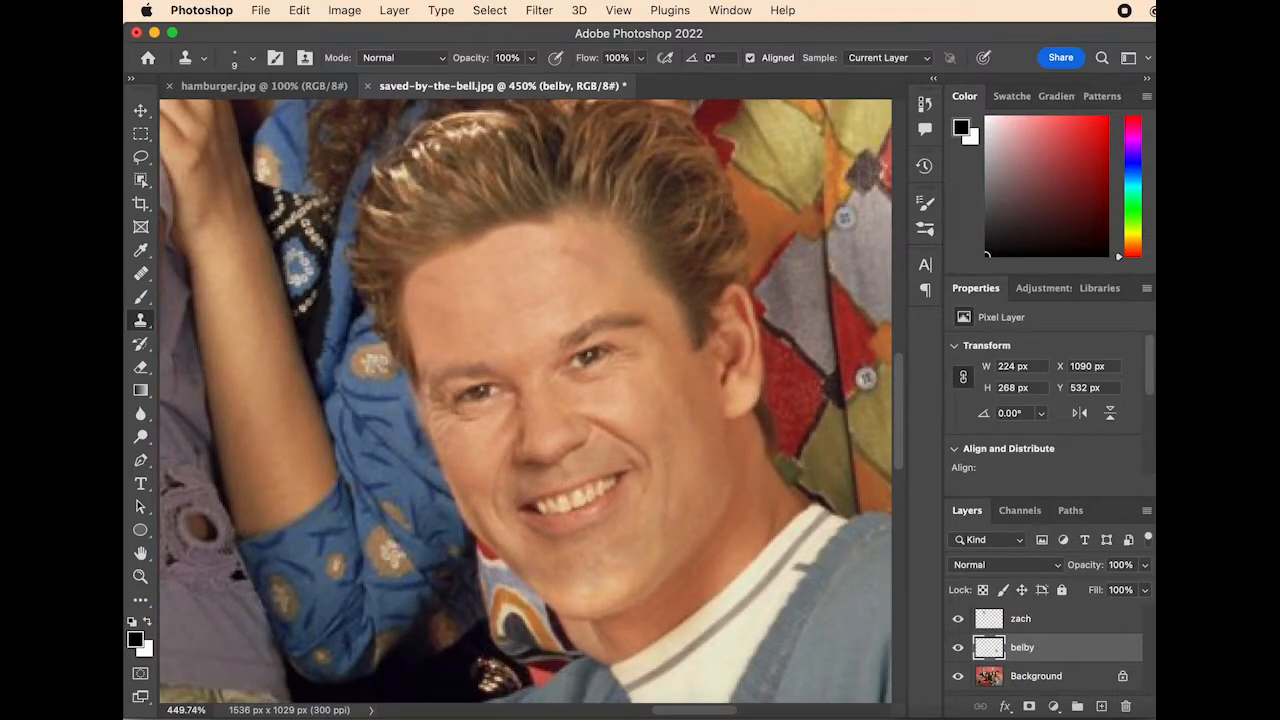
{"action": "scroll", "coordinate": [704, 393], "scroll_direction": "down", "scroll_amount": 3}
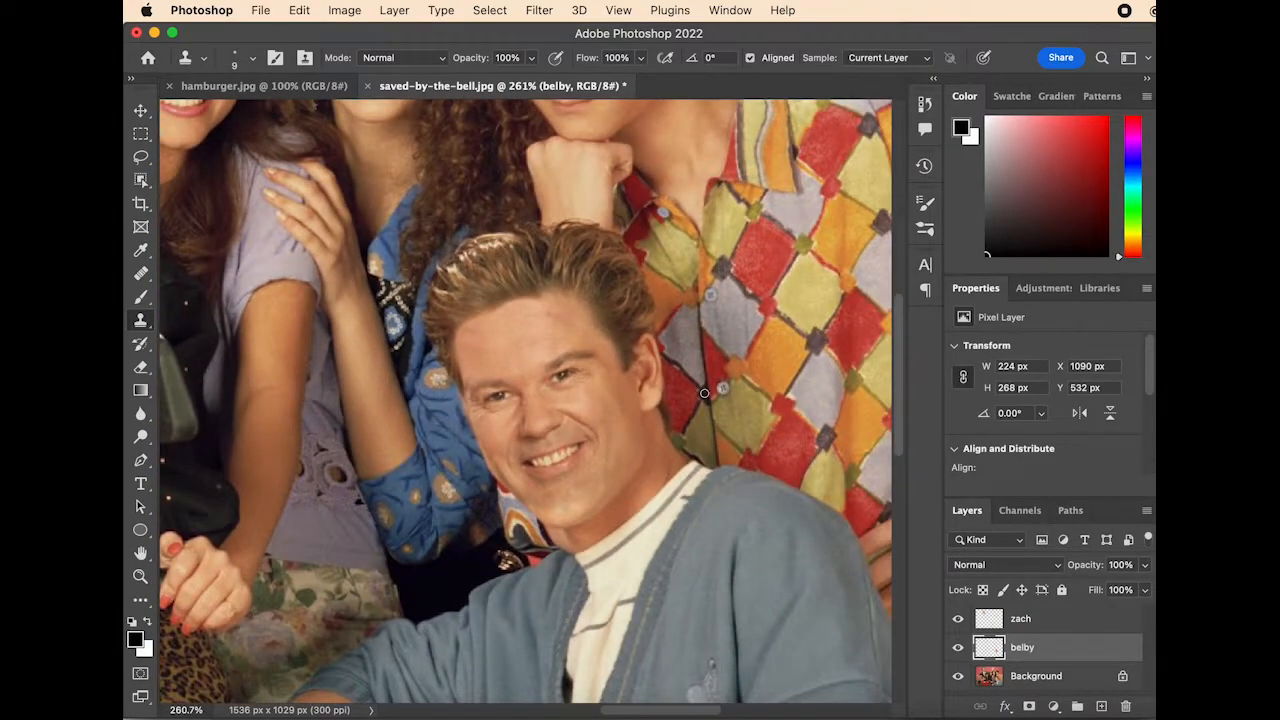
{"action": "scroll", "coordinate": [704, 393], "scroll_direction": "up", "scroll_amount": 5}
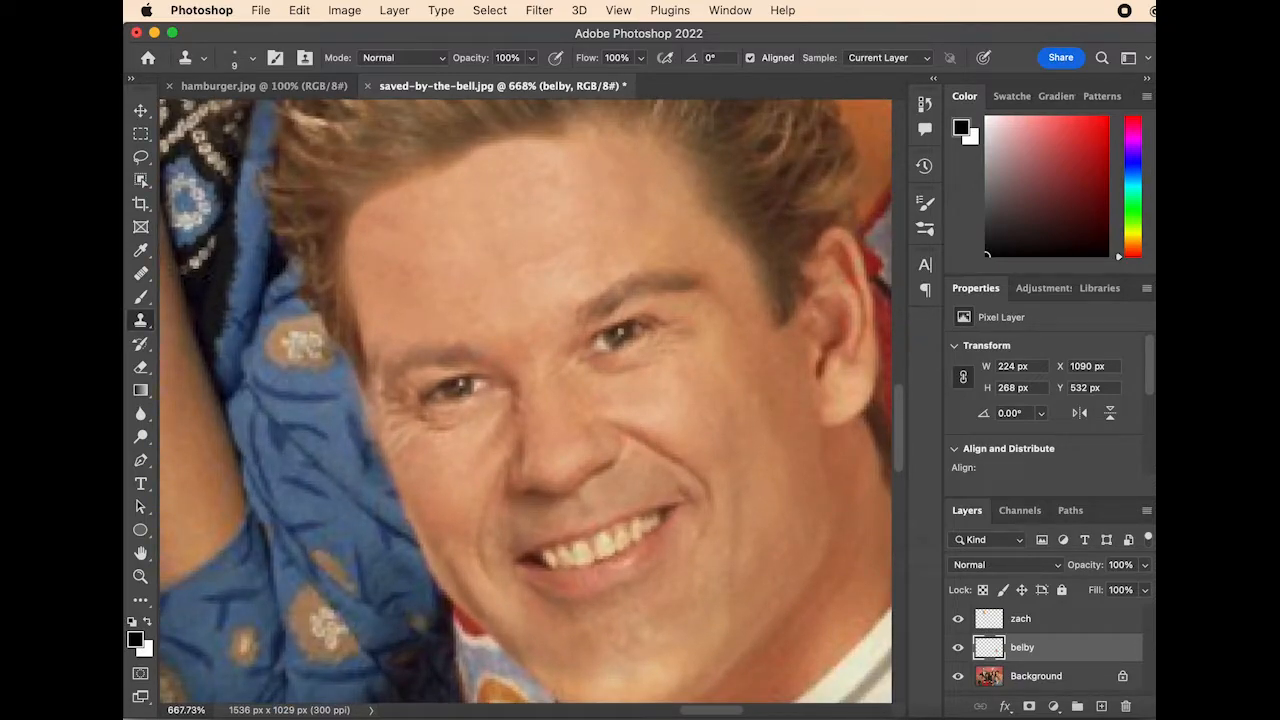
Clone skin along the belby face's jaw and chin seam with the 9 px Clone Stamp.
{"action": "scroll", "coordinate": [588, 228], "scroll_direction": "down", "scroll_amount": 3}
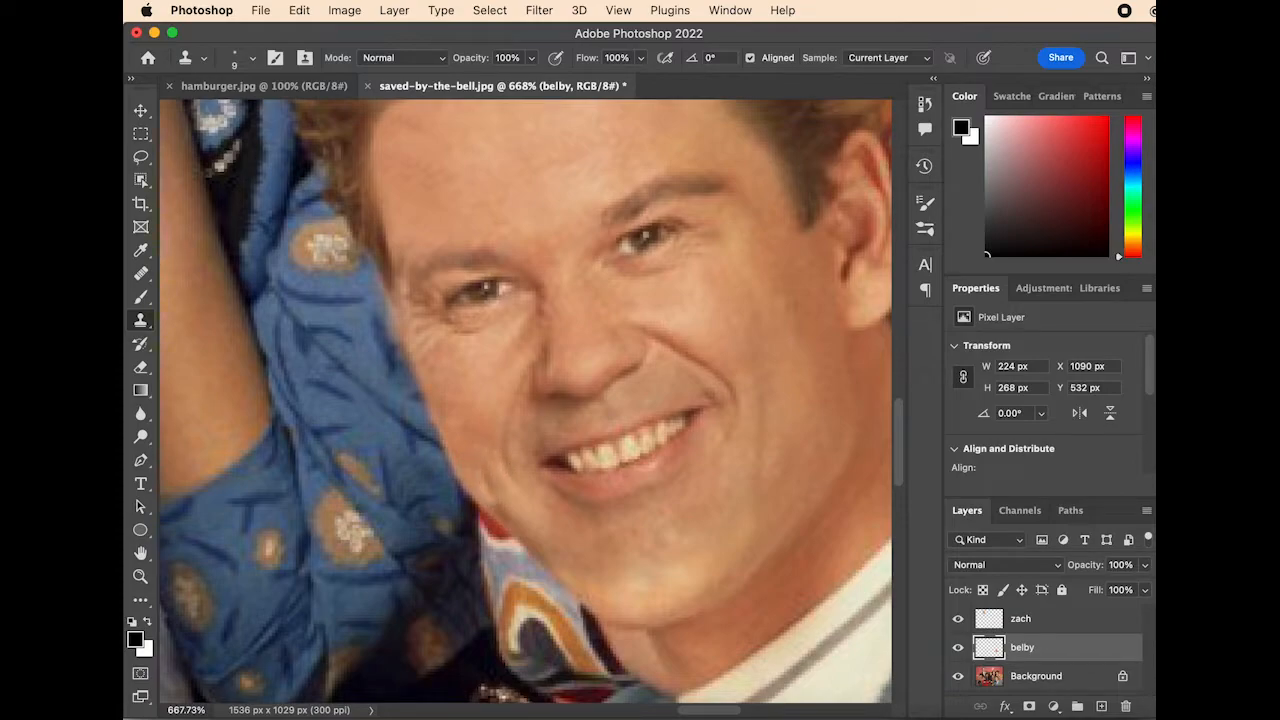
{"action": "left_click_drag", "start_coordinate": [486, 490], "coordinate": [574, 584]}
{"action": "left_click_drag", "start_coordinate": [698, 558], "coordinate": [645, 595]}
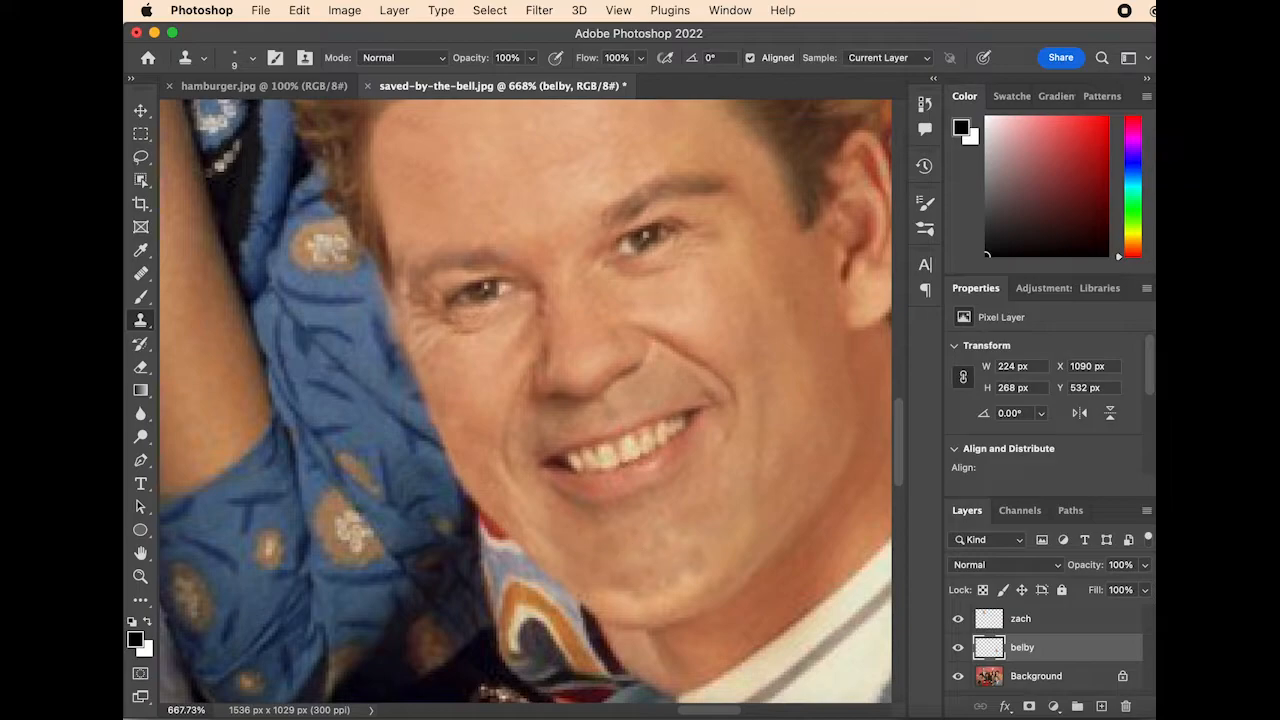
{"action": "left_click_drag", "start_coordinate": [706, 552], "coordinate": [640, 596]}
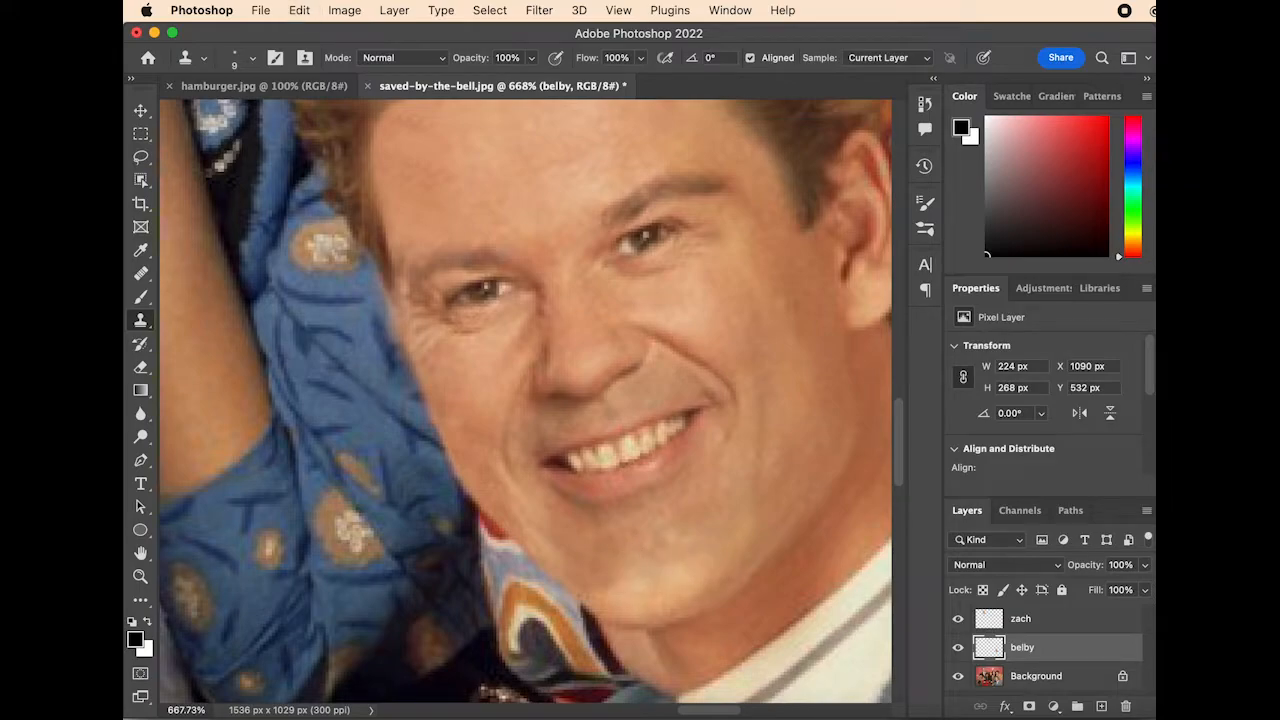
Switch to the Blur tool and examine the blended faces up close and across the whole group photo.
{"action": "key", "text": "z"}
{"action": "mouse_move", "coordinate": [704, 549]}
{"action": "left_mouse_down"}
{"action": "mouse_move", "coordinate": [663, 375]}
{"action": "mouse_move", "coordinate": [641, 437]}
{"action": "mouse_move", "coordinate": [623, 434]}
{"action": "left_mouse_up"}
{"action": "left_click", "coordinate": [139, 414]}
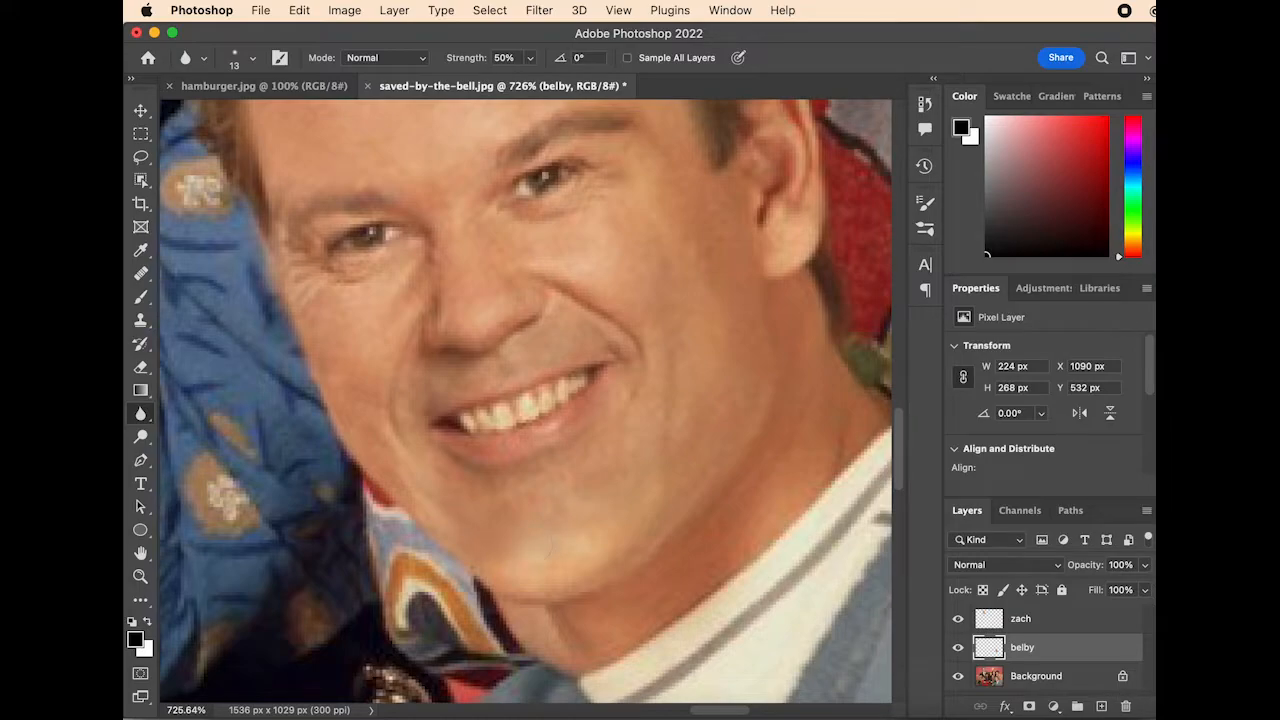
{"action": "scroll", "coordinate": [405, 296], "scroll_direction": "down", "scroll_amount": 10}
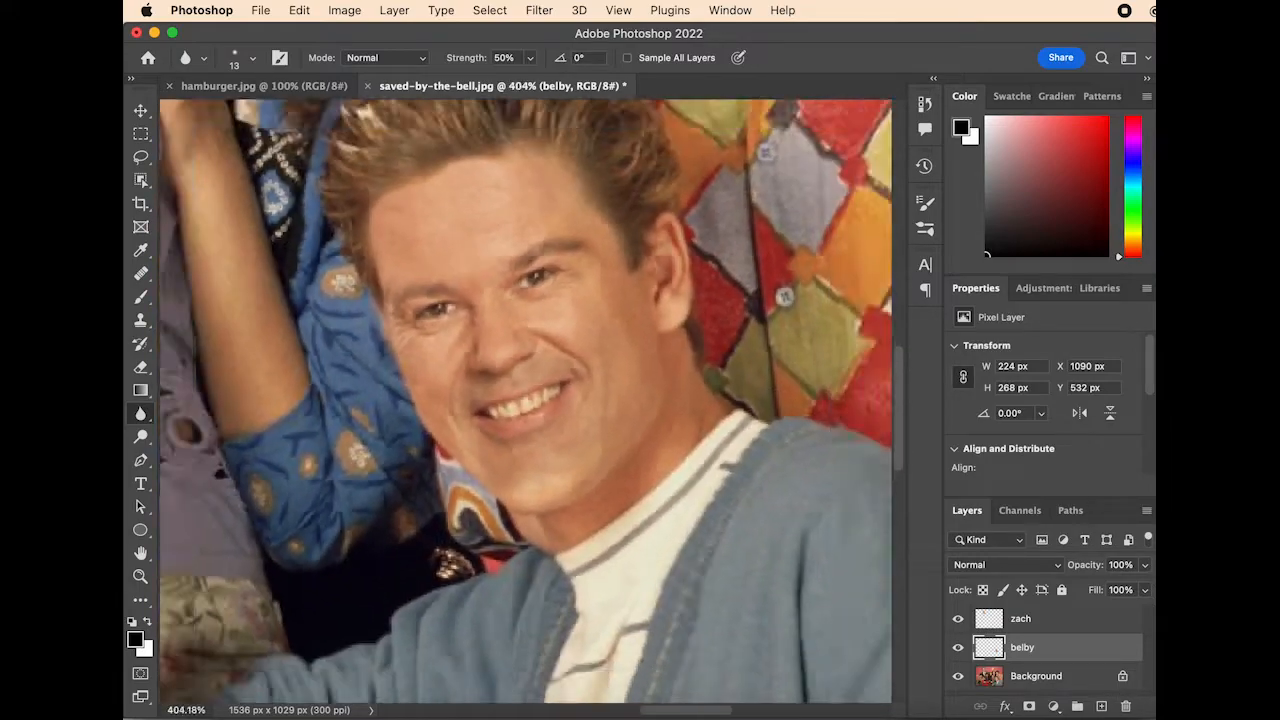
{"action": "scroll", "coordinate": [405, 296], "scroll_direction": "down", "scroll_amount": 5}
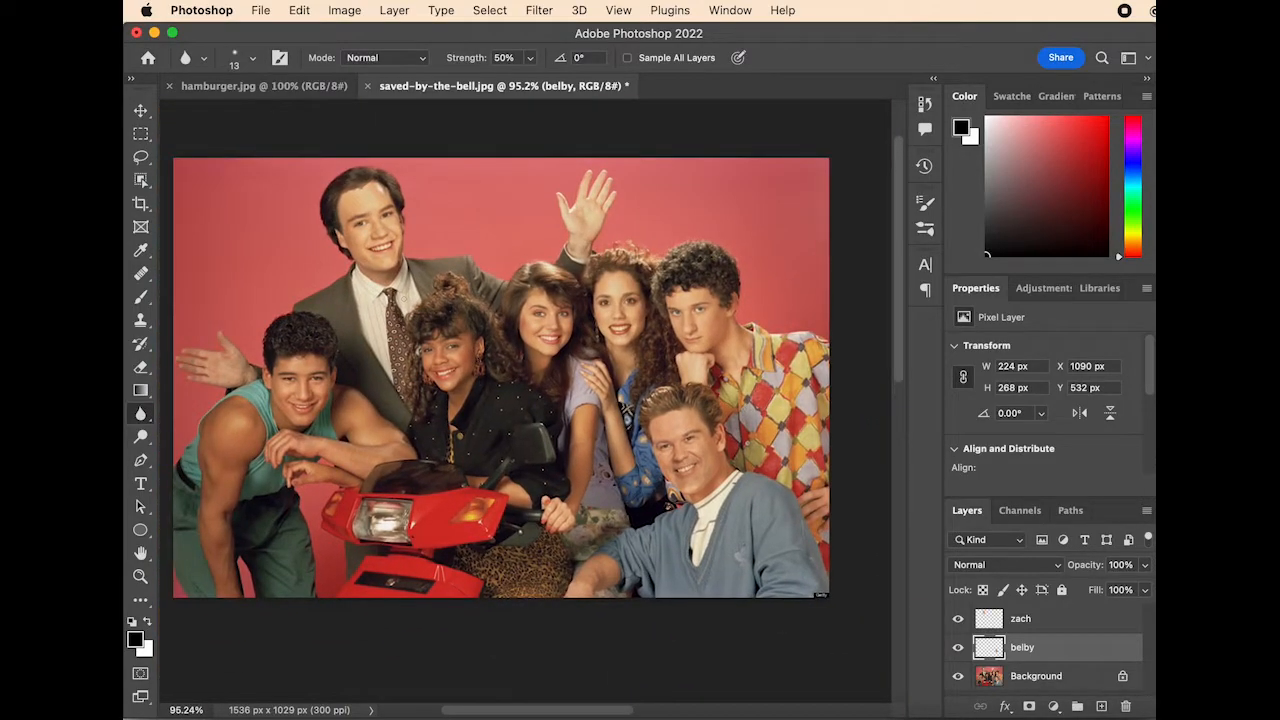
{"action": "scroll", "coordinate": [656, 468], "scroll_direction": "up", "scroll_amount": 3}
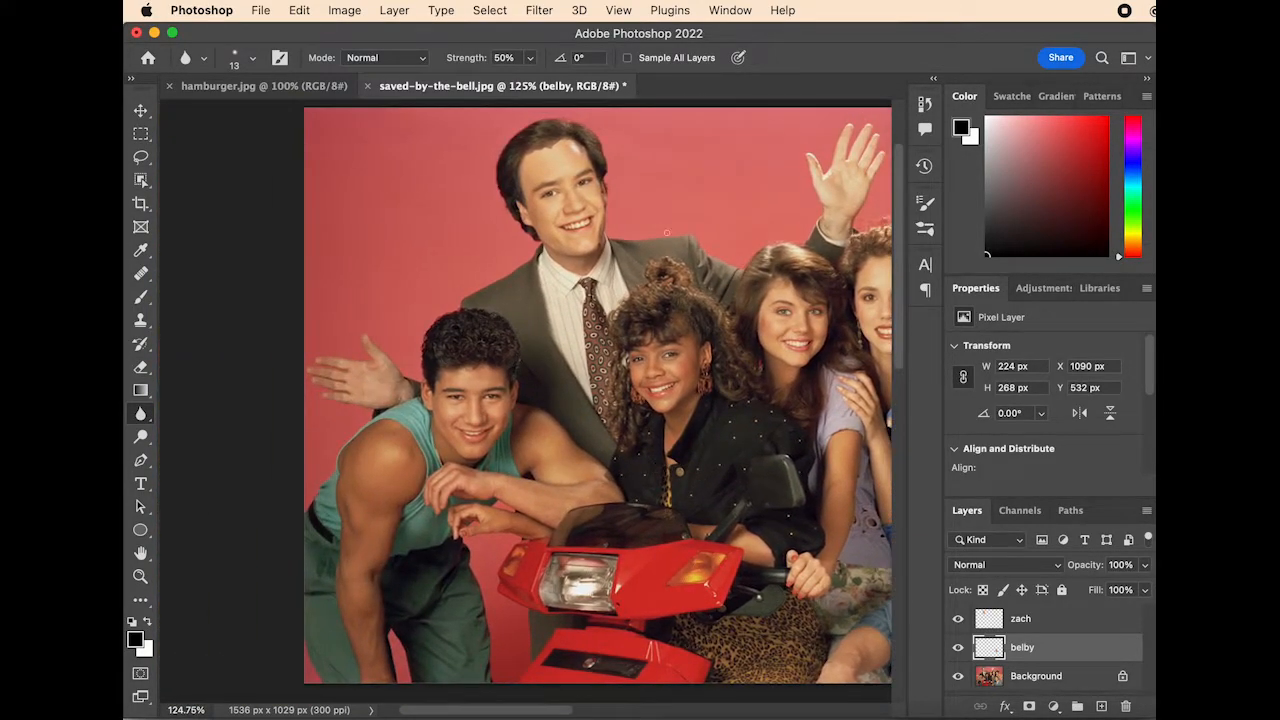
Select the burger in hamburger.jpg with the Object Selection tool and copy it to a new layer named burger tat.
{"action": "left_click", "coordinate": [245, 86]}
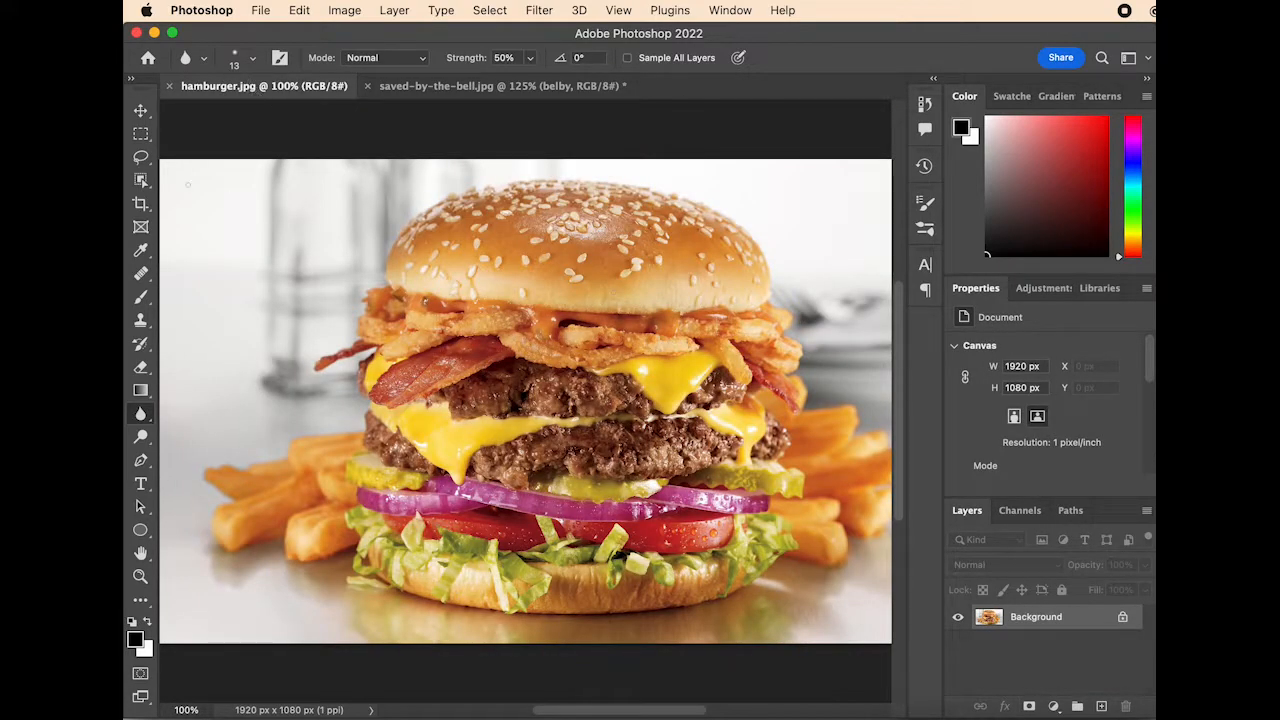
{"action": "left_click", "coordinate": [139, 180]}
{"action": "left_click_drag", "start_coordinate": [310, 172], "coordinate": [816, 608]}
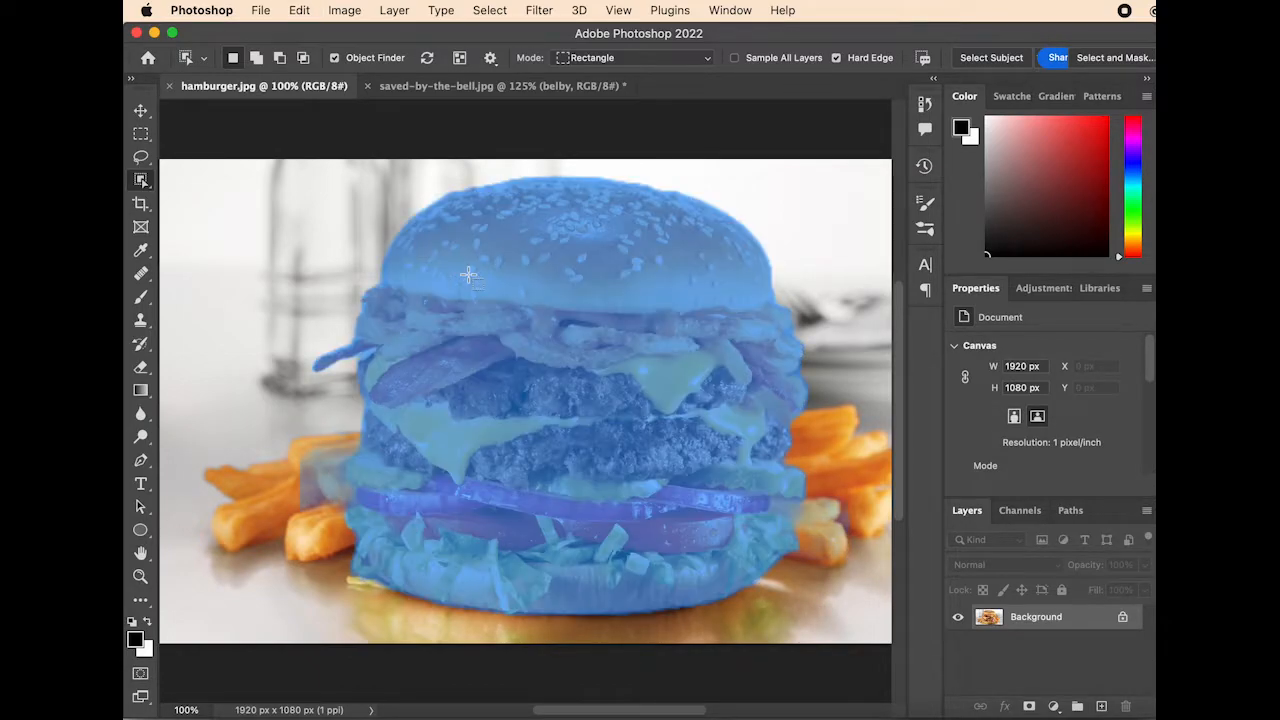
{"action": "left_click", "coordinate": [141, 157]}
{"action": "left_click", "coordinate": [141, 180]}
{"action": "left_click", "coordinate": [620, 375]}
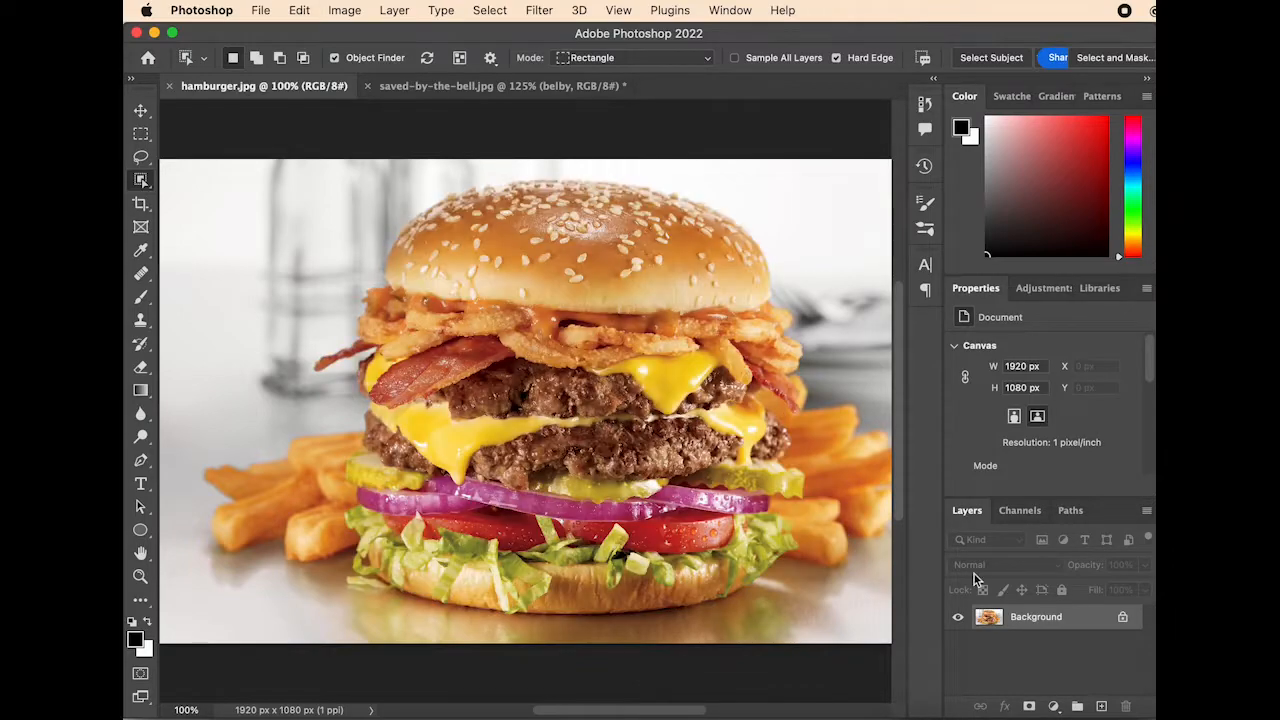
{"action": "left_click", "coordinate": [141, 111]}
{"action": "left_click", "coordinate": [141, 180]}
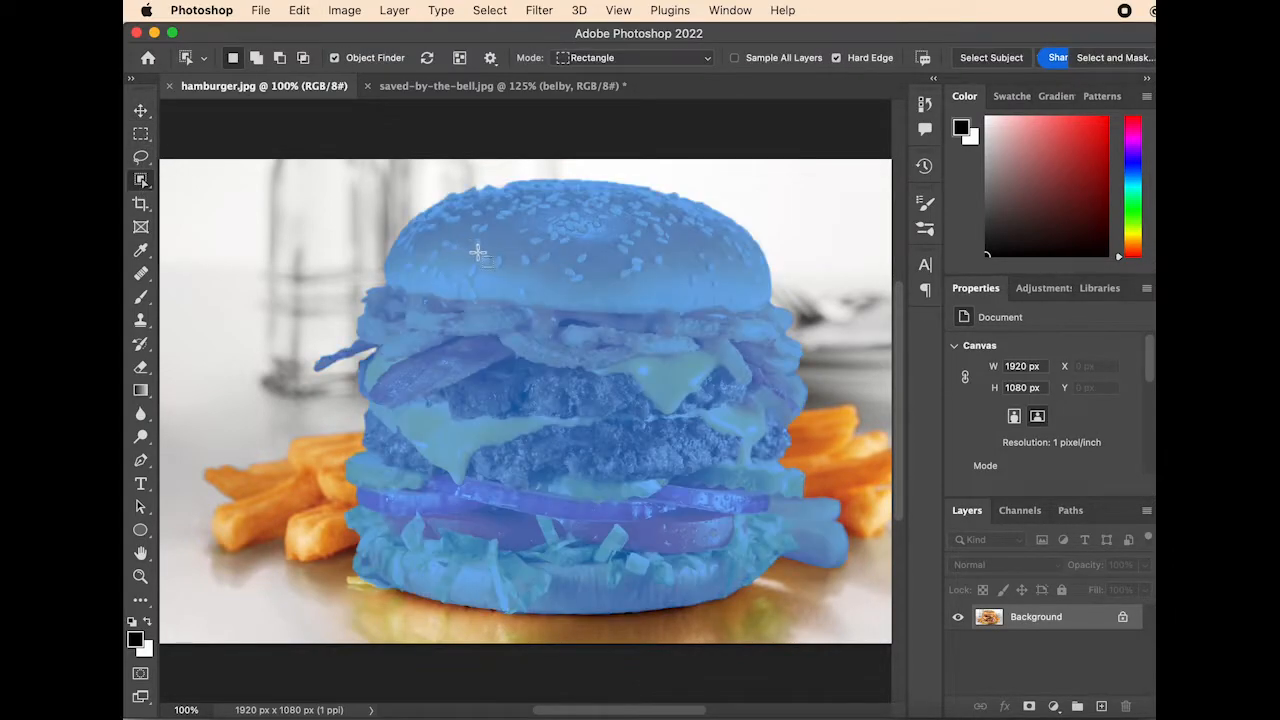
{"action": "left_click_drag", "start_coordinate": [388, 168], "coordinate": [768, 594]}
{"action": "key", "text": "super+j"}
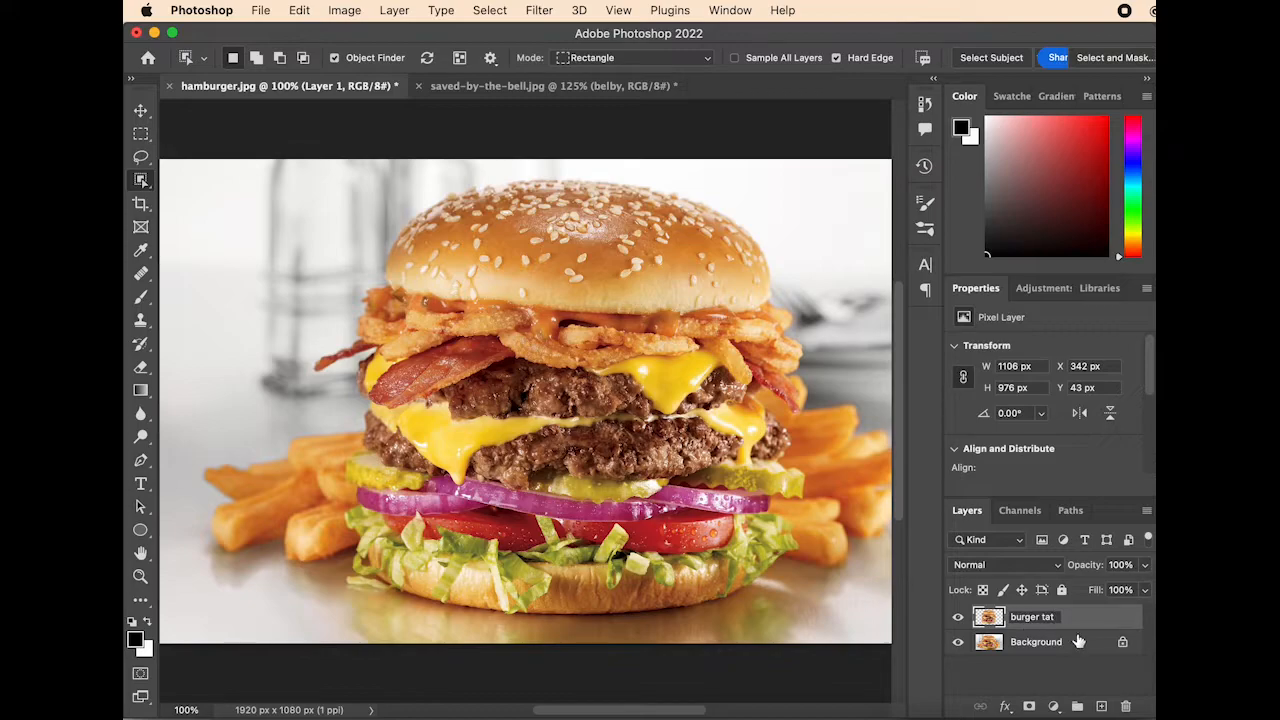
Paste the burger tat layer into saved-by-the-bell.jpg and stack it above the zach layer.
{"action": "left_click", "coordinate": [560, 86]}
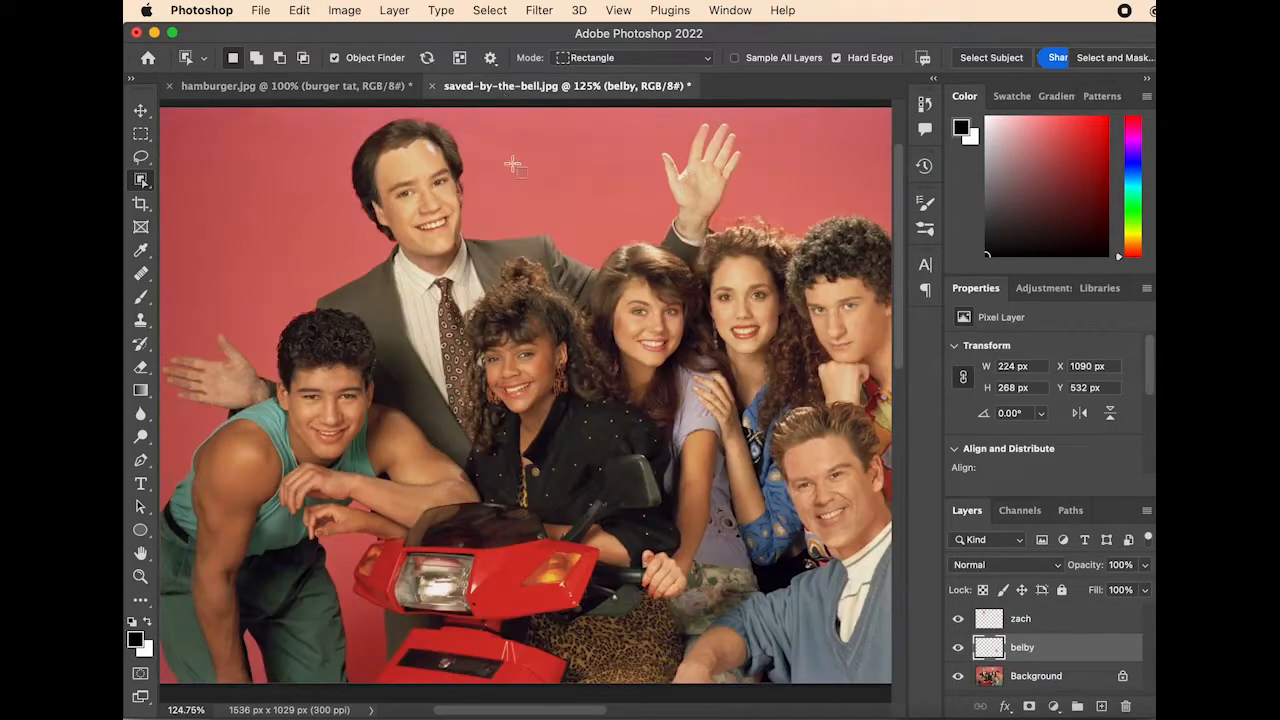
{"action": "left_click", "coordinate": [141, 110]}
{"action": "key", "text": "super+v"}
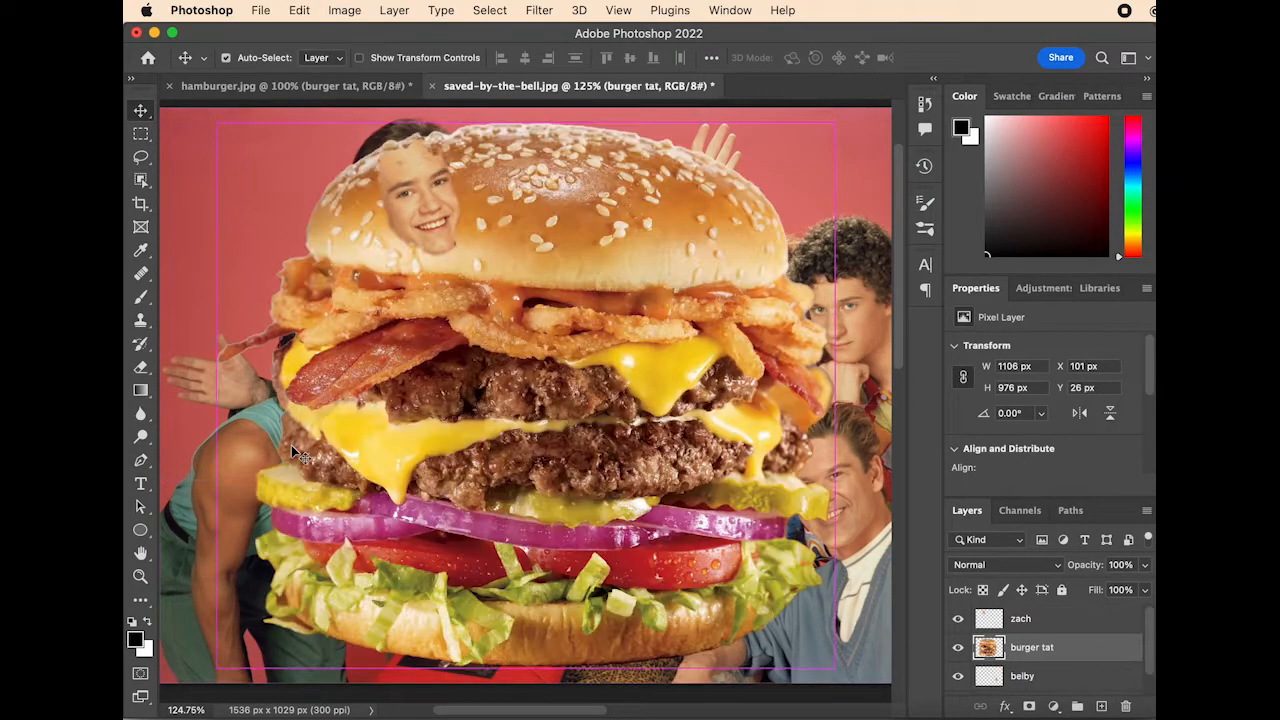
{"action": "left_click_drag", "start_coordinate": [1062, 660], "coordinate": [1040, 587]}
Scale the burger tat layer down to 11.88% with Free Transform.
{"action": "scroll", "coordinate": [668, 313], "scroll_direction": "down", "scroll_amount": 3}
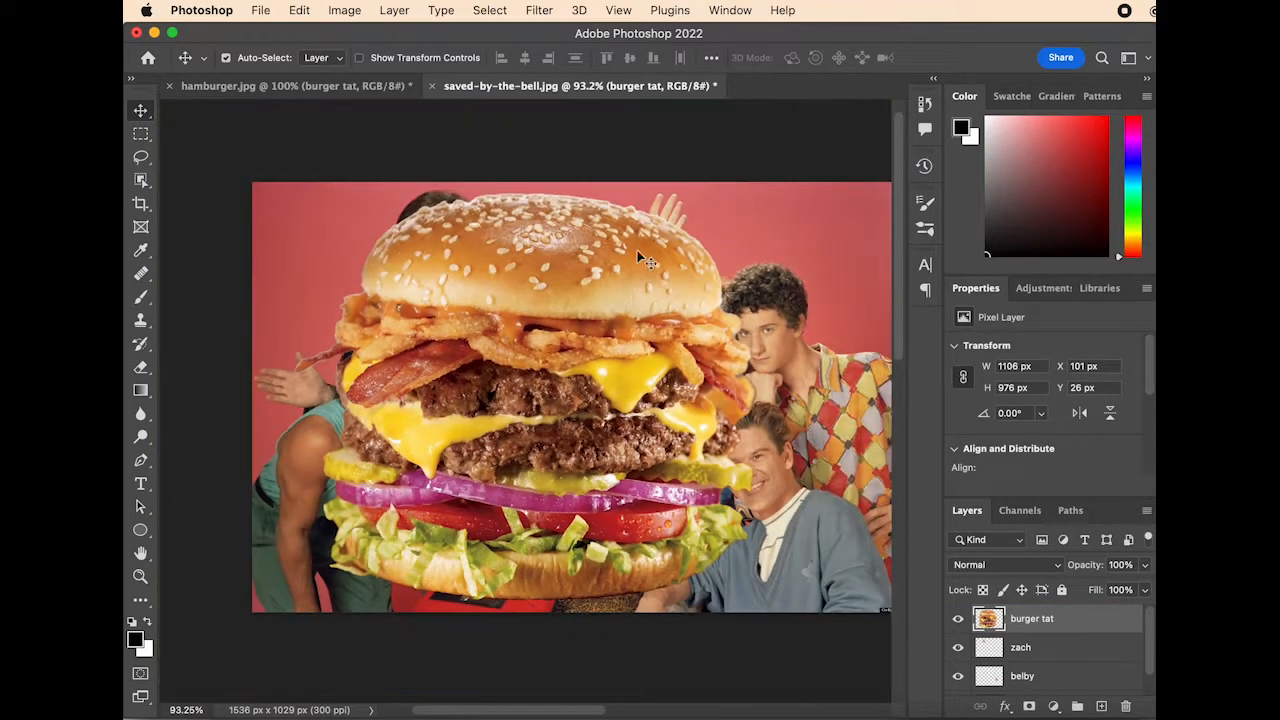
{"action": "left_click", "coordinate": [303, 10]}
{"action": "left_click", "coordinate": [405, 390]}
{"action": "left_click_drag", "start_coordinate": [754, 193], "coordinate": [305, 460]}
Place the burger on the upper arm of the man in the teal tank top and rotate it 12.72°.
{"action": "scroll", "coordinate": [305, 458], "scroll_direction": "up", "scroll_amount": 8}
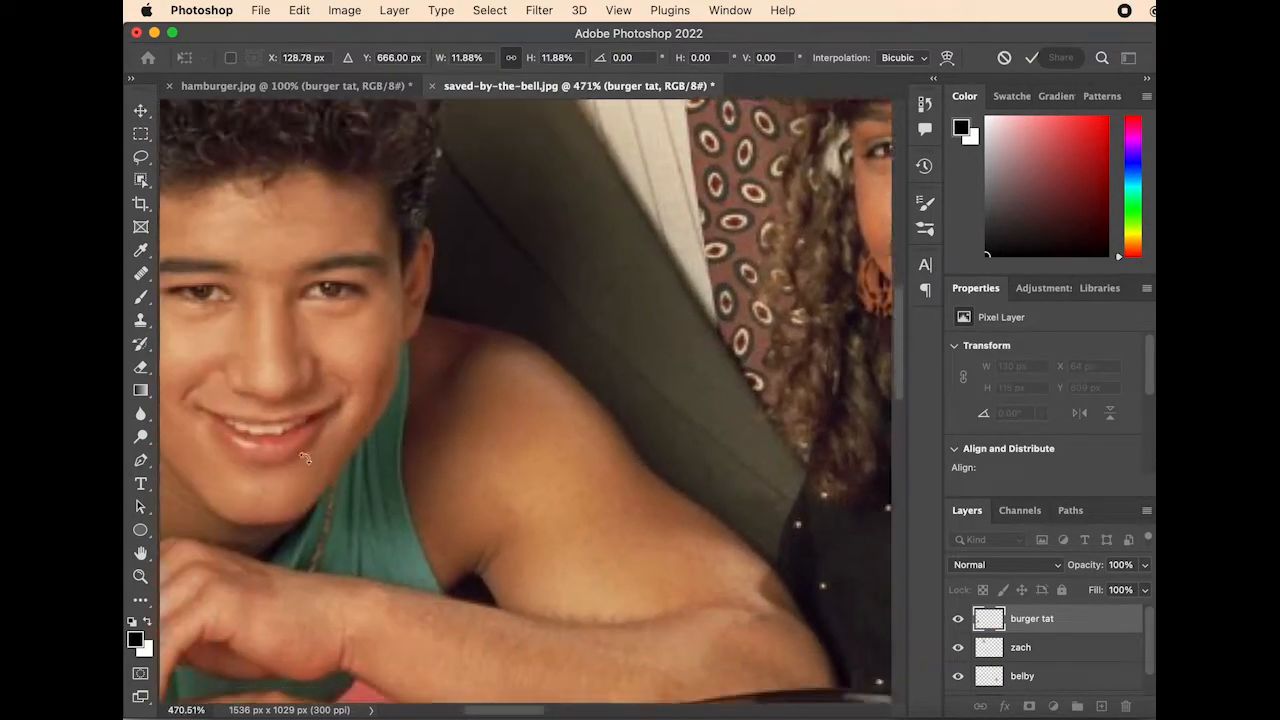
{"action": "scroll", "coordinate": [305, 458], "scroll_direction": "left", "scroll_amount": 6}
{"action": "scroll", "coordinate": [305, 458], "scroll_direction": "down", "scroll_amount": 2}
{"action": "left_click_drag", "start_coordinate": [516, 495], "coordinate": [533, 469]}
{"action": "left_click_drag", "start_coordinate": [773, 428], "coordinate": [803, 484]}
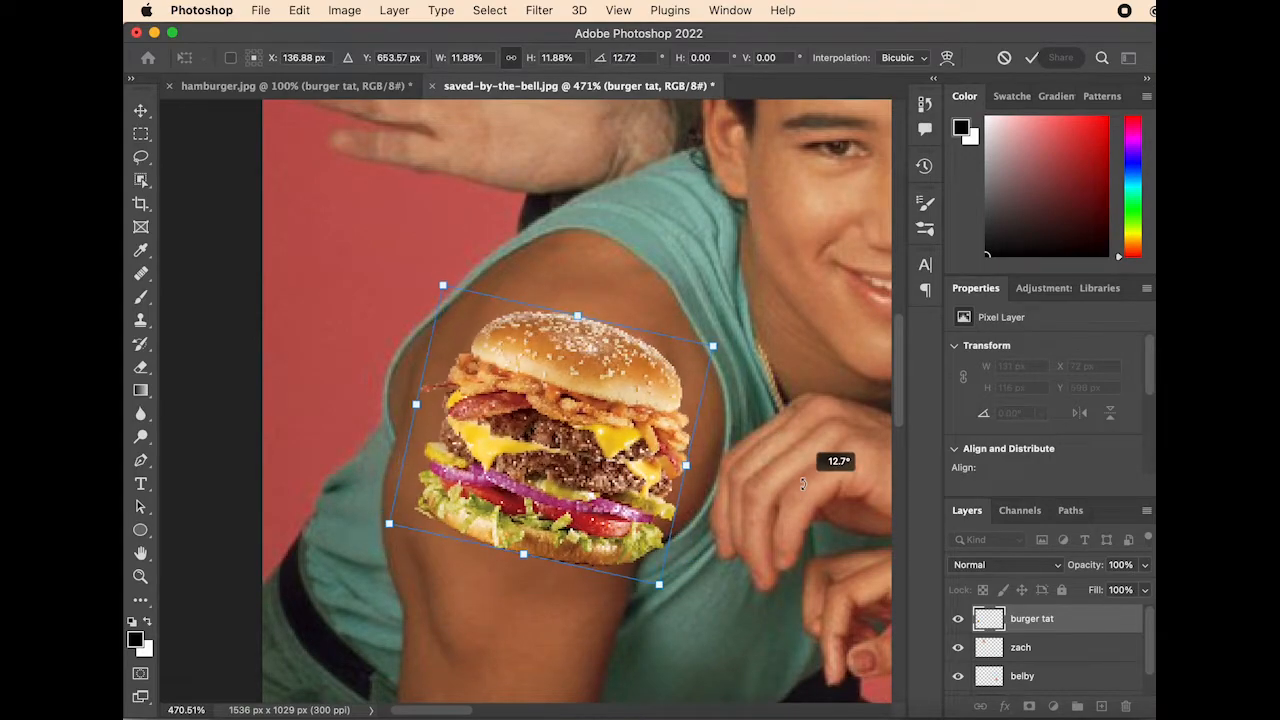
Shrink the burger to 8.34%, centre it on the upper arm at a 16.07° rotation, and apply the transform.
{"action": "left_click_drag", "start_coordinate": [712, 346], "coordinate": [615, 400]}
{"action": "left_click_drag", "start_coordinate": [514, 436], "coordinate": [557, 427]}
{"action": "left_click_drag", "start_coordinate": [688, 429], "coordinate": [688, 435]}
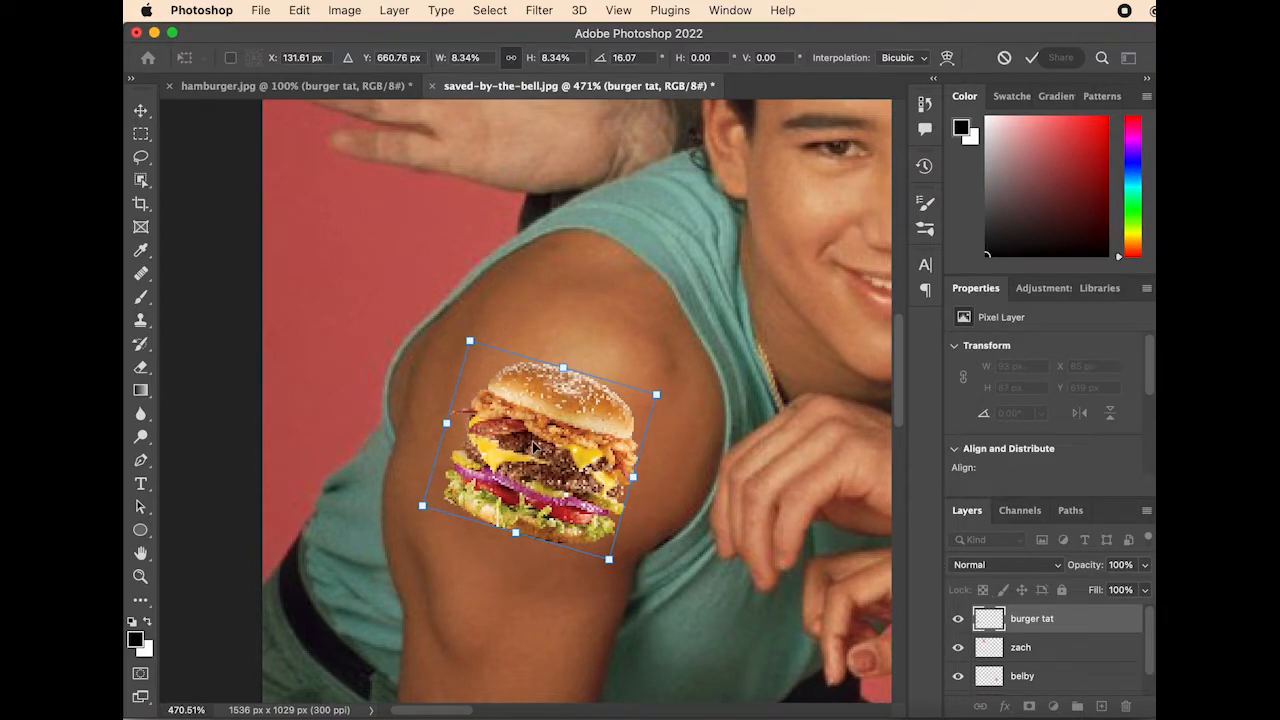
{"action": "left_click", "coordinate": [302, 9]}
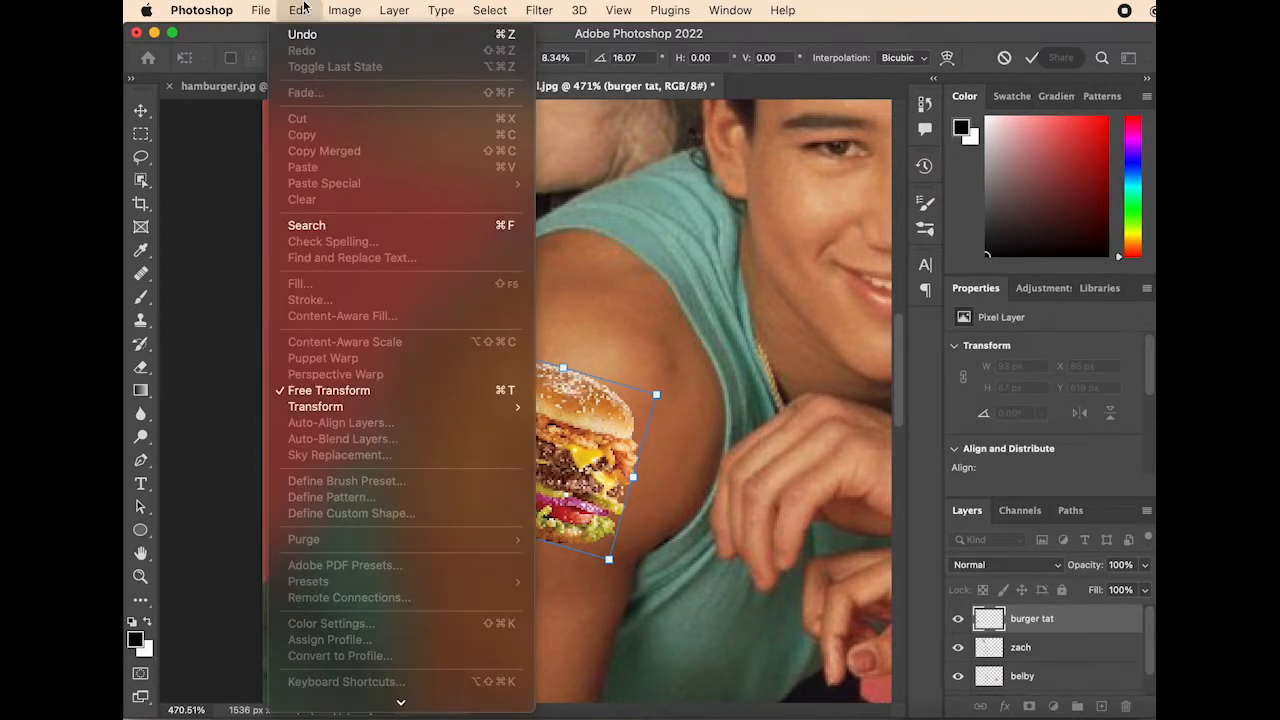
{"action": "mouse_move", "coordinate": [459, 10]}
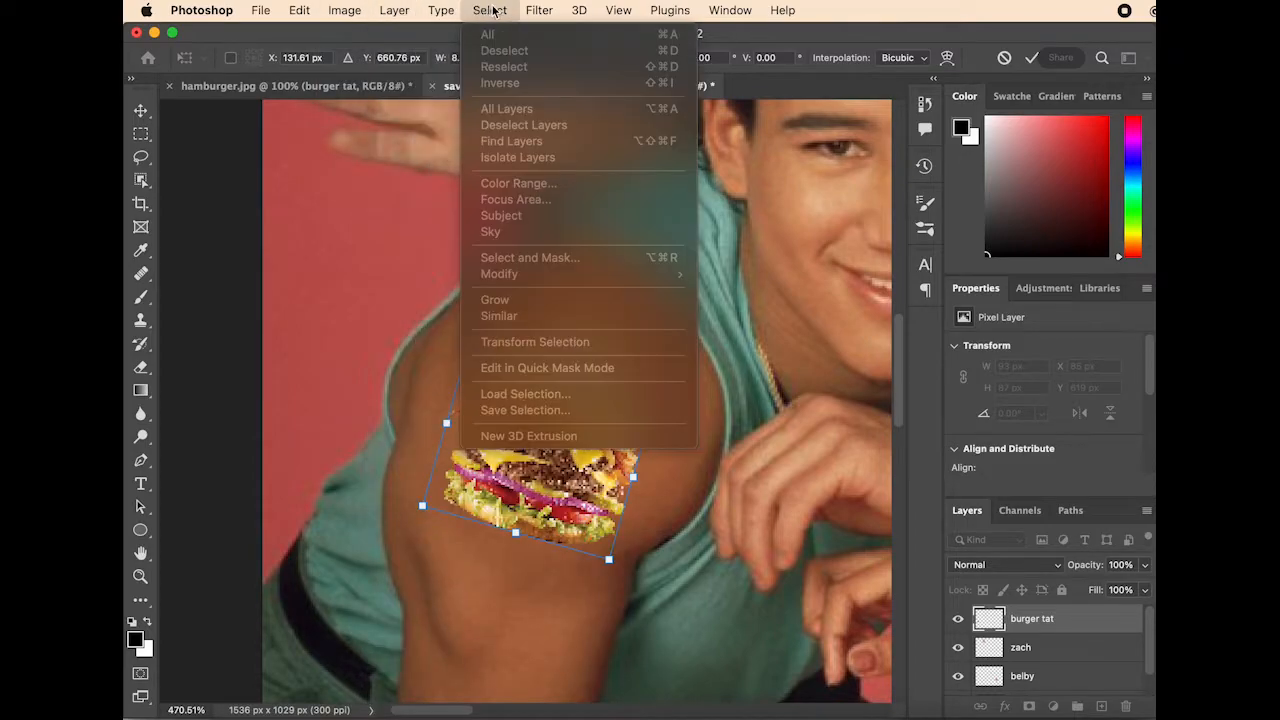
{"action": "mouse_move", "coordinate": [525, 10]}
{"action": "key", "text": "Escape"}
{"action": "key", "text": "Escape"}
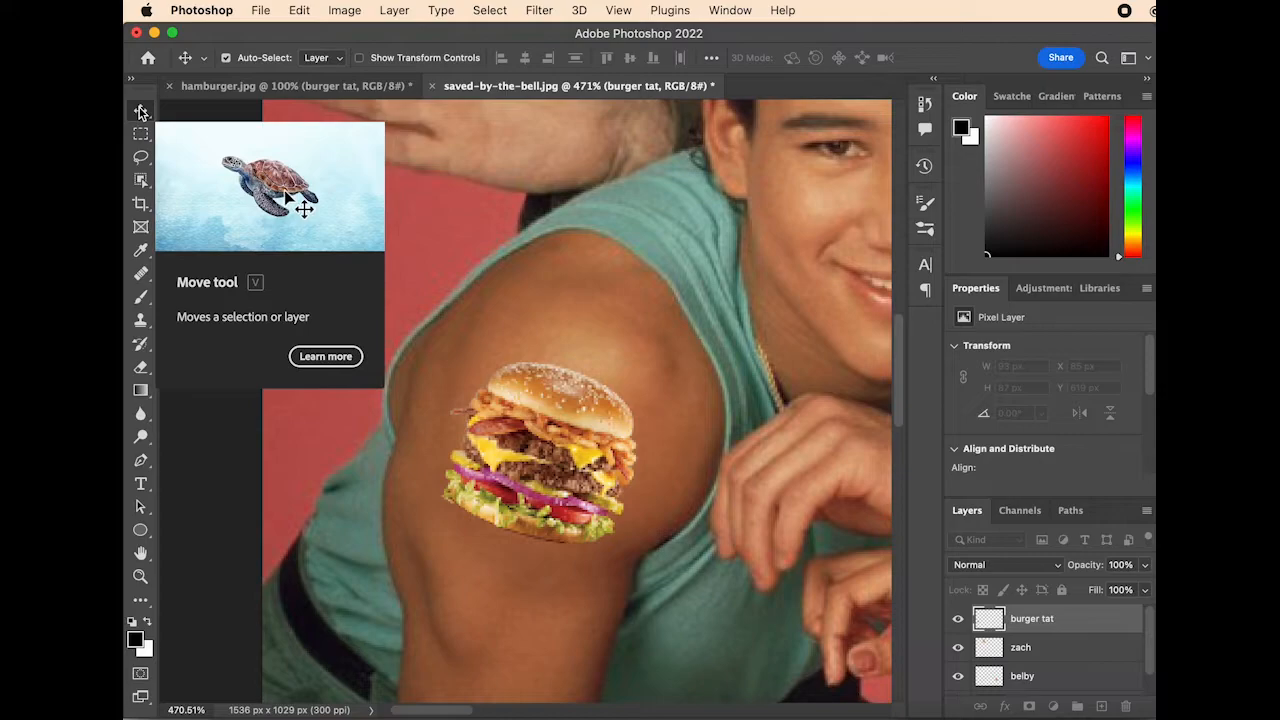
Rotate the burger on the upper arm a further 4.78° with Free Transform.
{"action": "scroll", "coordinate": [491, 179], "scroll_direction": "down", "scroll_amount": 6}
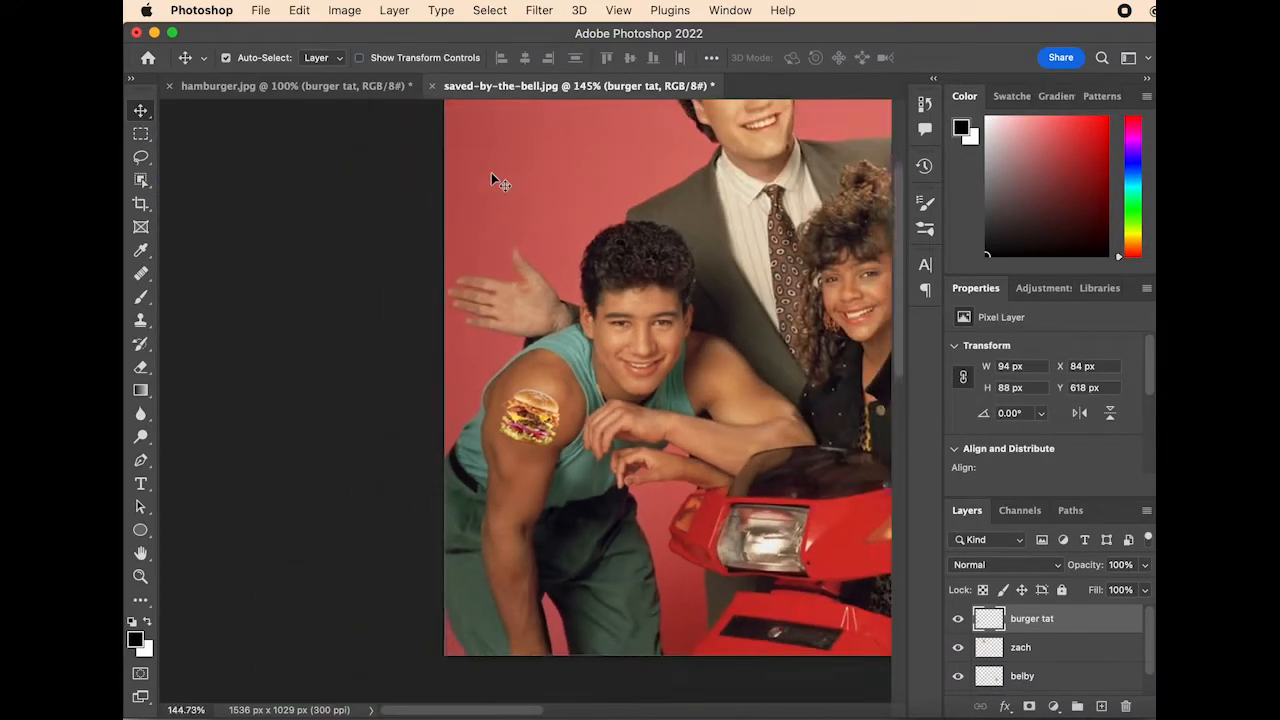
{"action": "scroll", "coordinate": [491, 179], "scroll_direction": "up", "scroll_amount": 5}
{"action": "left_click", "coordinate": [299, 10]}
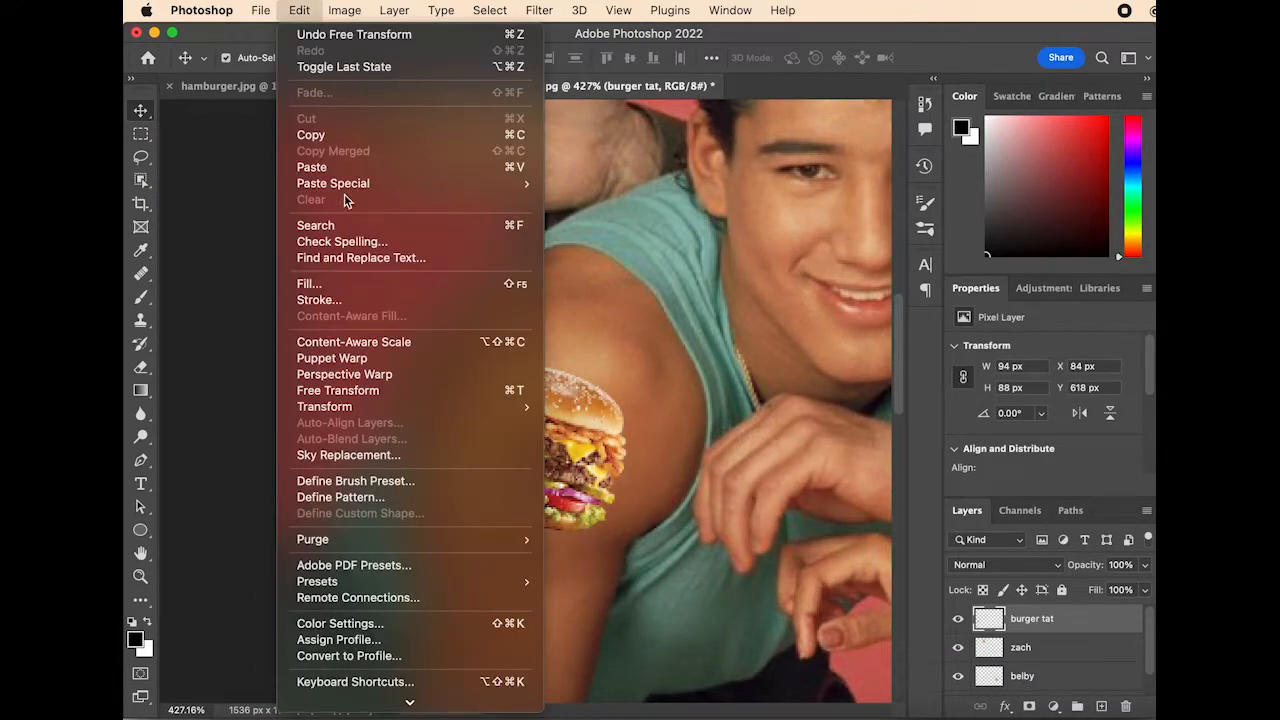
{"action": "left_click", "coordinate": [350, 384]}
{"action": "left_click_drag", "start_coordinate": [694, 467], "coordinate": [693, 481]}
{"action": "scroll", "coordinate": [778, 324], "scroll_direction": "down", "scroll_amount": 3}
{"action": "scroll", "coordinate": [778, 324], "scroll_direction": "down", "scroll_amount": 4}
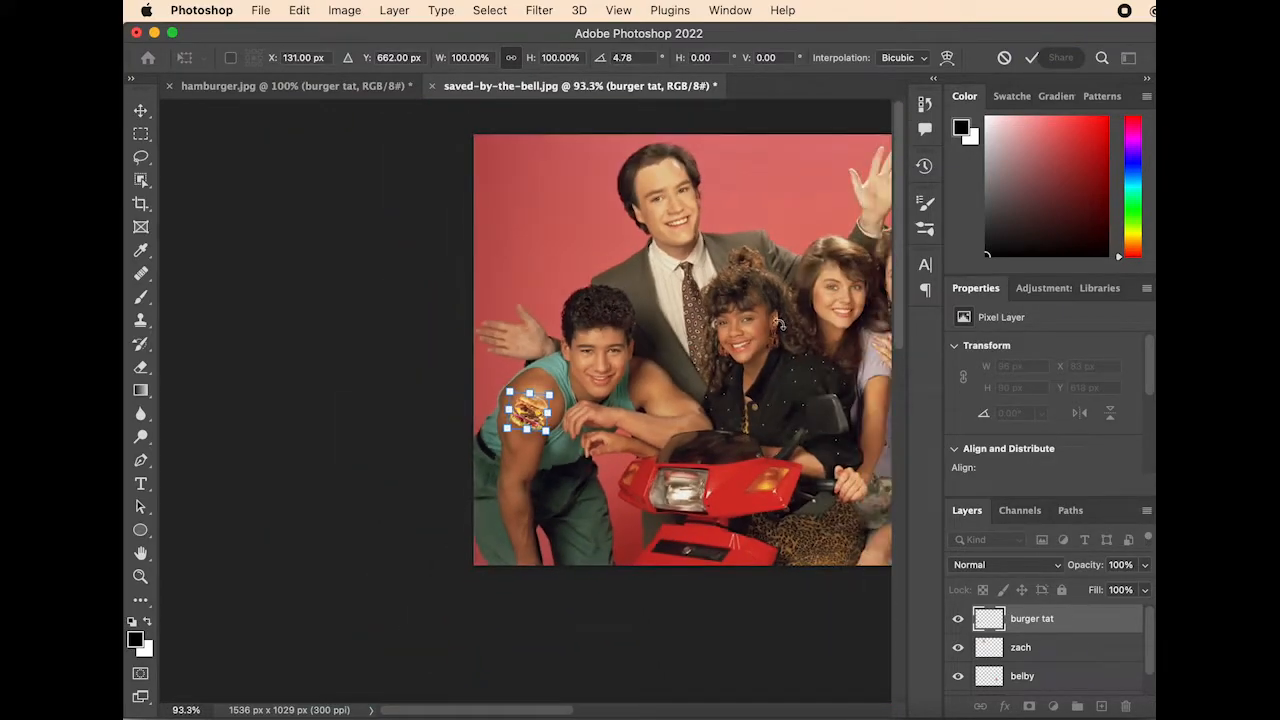
Set the burger tat layer's opacity to 60% and apply the transform.
{"action": "scroll", "coordinate": [778, 324], "scroll_direction": "up", "scroll_amount": 4}
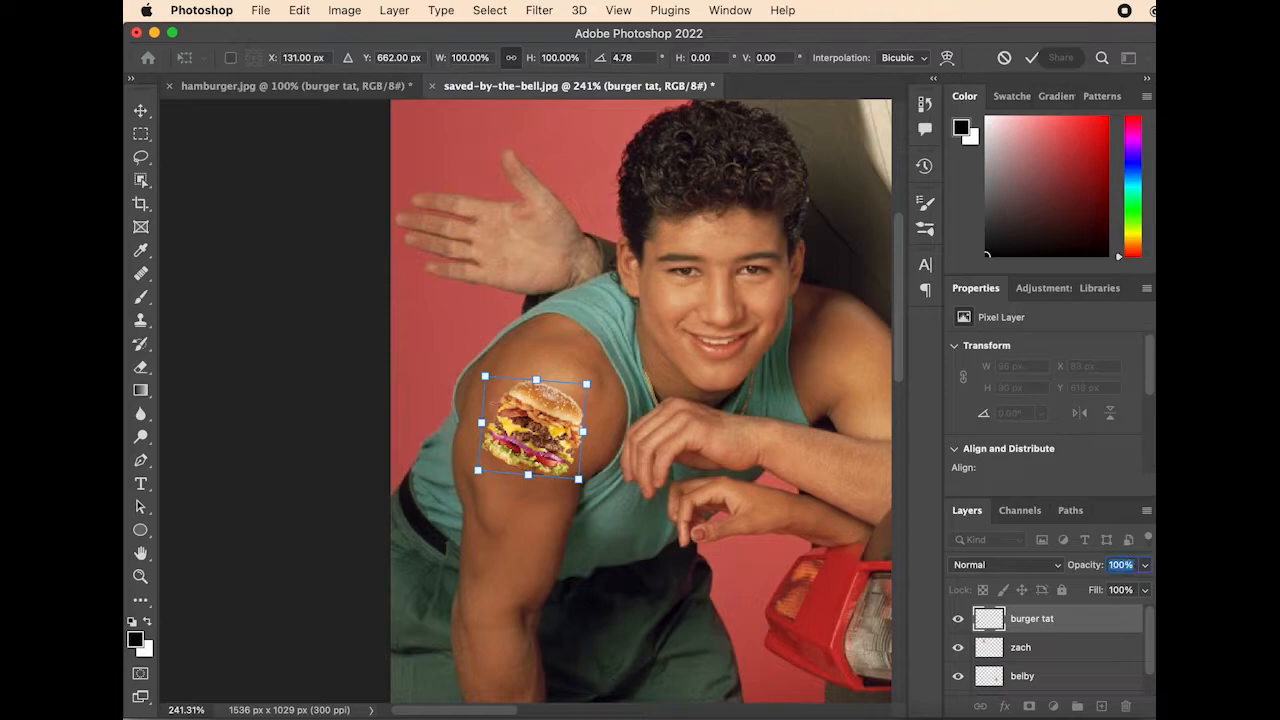
{"action": "type", "text": "60"}
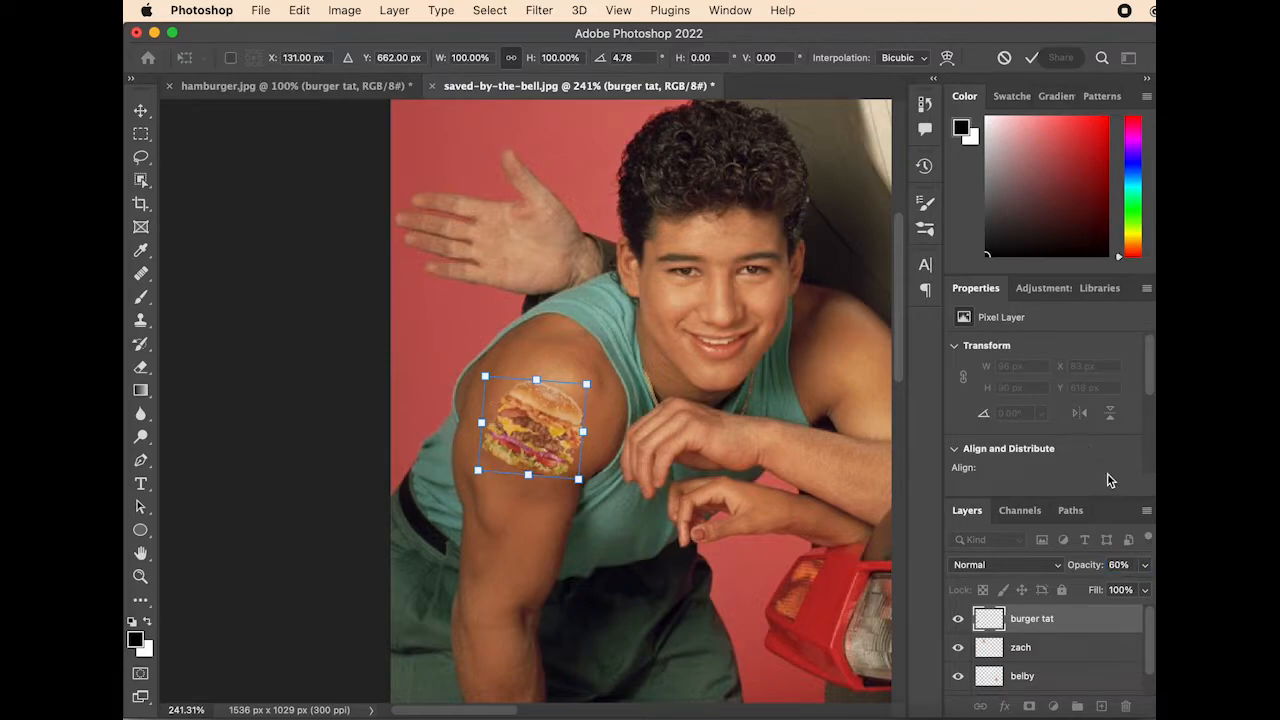
{"action": "key", "text": "Return"}
Rotate the semi-transparent burger a further 6.14° with Free Transform and review it in the whole photo.
{"action": "scroll", "coordinate": [866, 345], "scroll_direction": "down", "scroll_amount": 5}
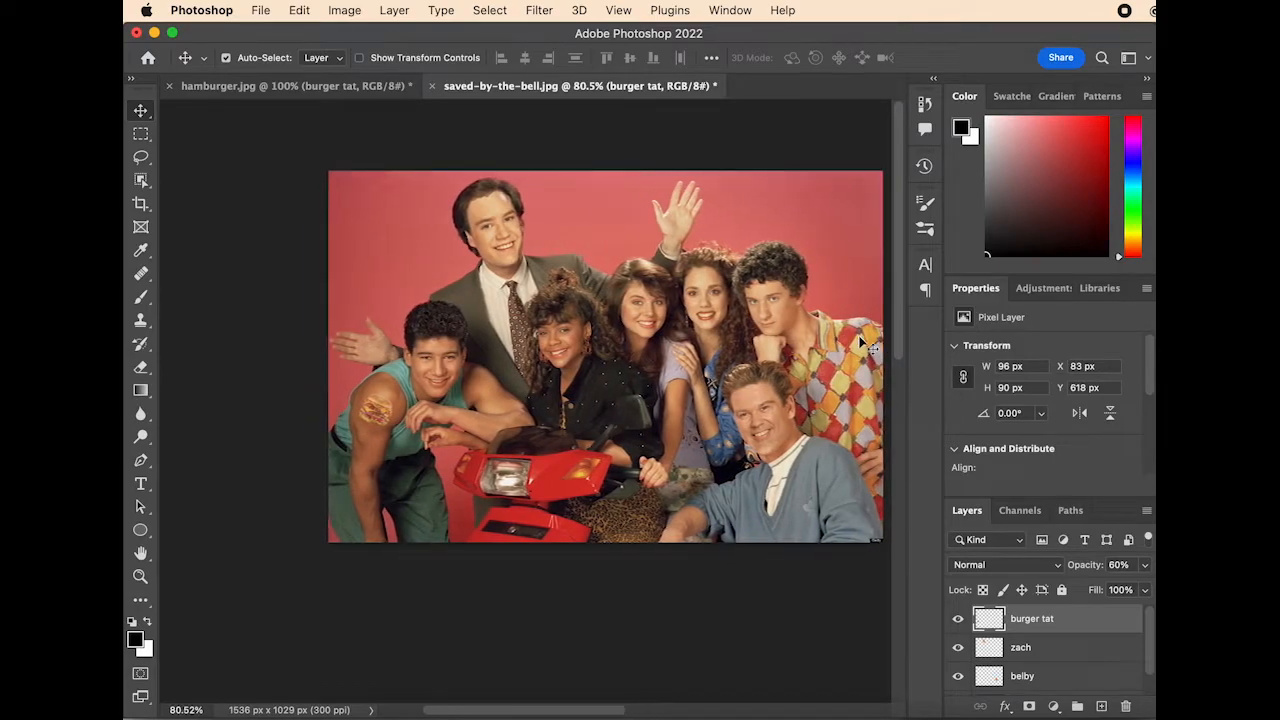
{"action": "scroll", "coordinate": [594, 360], "scroll_direction": "up", "scroll_amount": 5}
{"action": "scroll", "coordinate": [594, 357], "scroll_direction": "up", "scroll_amount": 4}
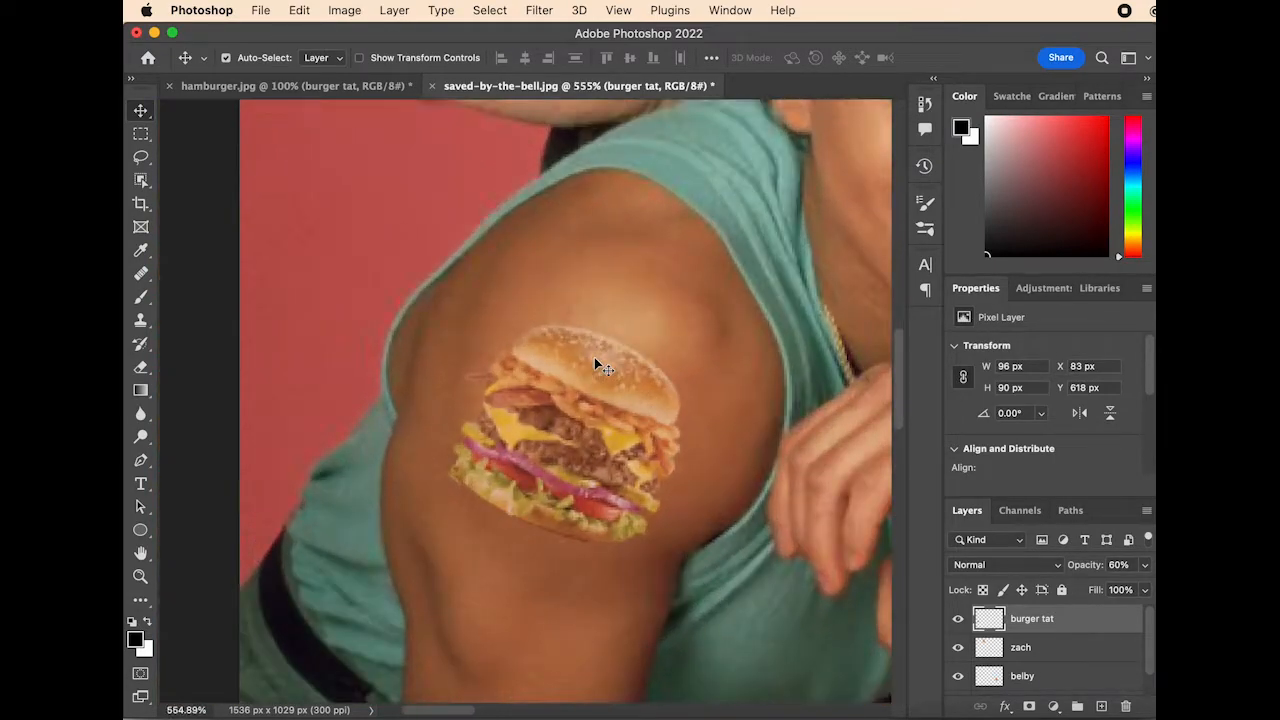
{"action": "left_click", "coordinate": [299, 10]}
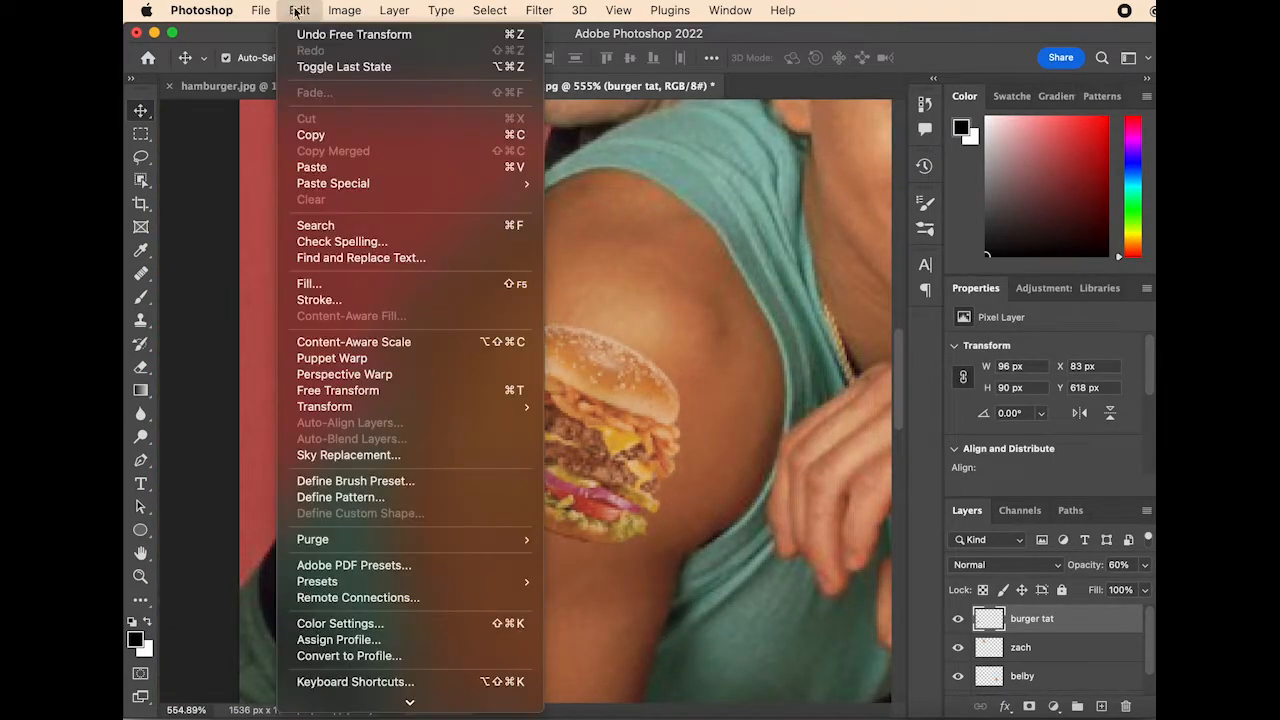
{"action": "left_click", "coordinate": [441, 390]}
{"action": "left_click_drag", "start_coordinate": [812, 440], "coordinate": [794, 485]}
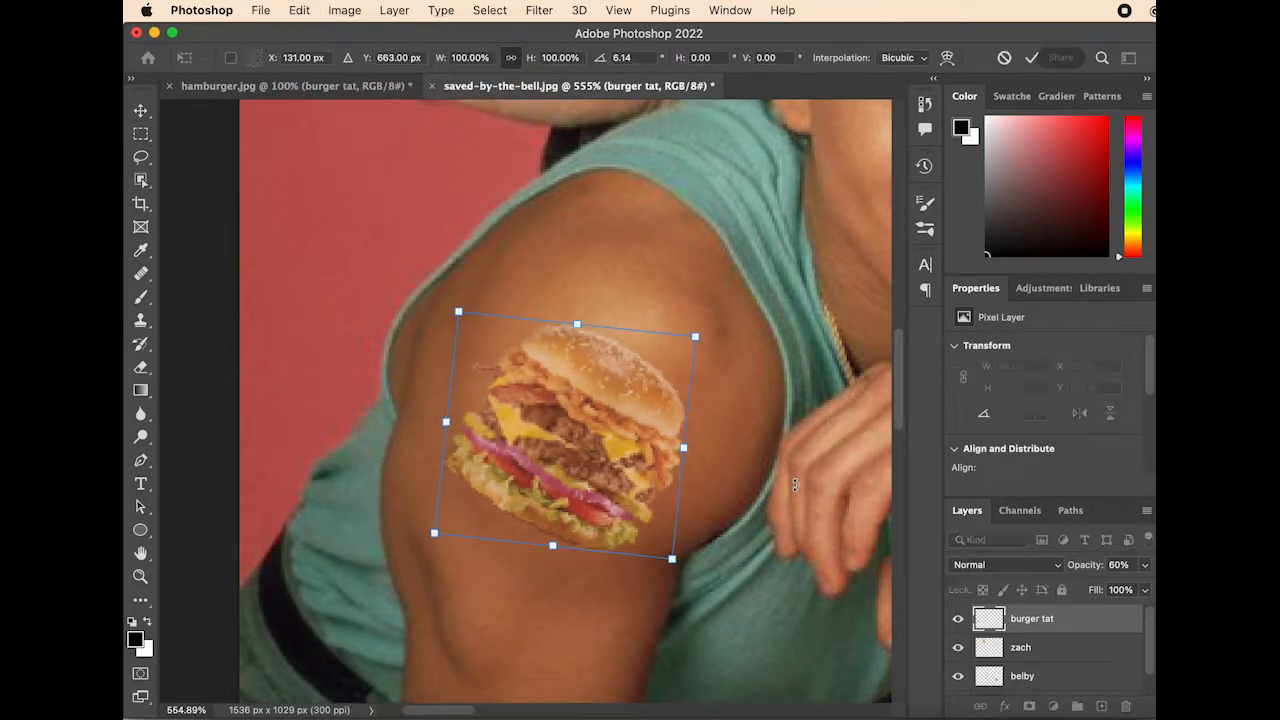
{"action": "key", "text": "Return"}
{"action": "scroll", "coordinate": [436, 432], "scroll_direction": "down", "scroll_amount": 10}
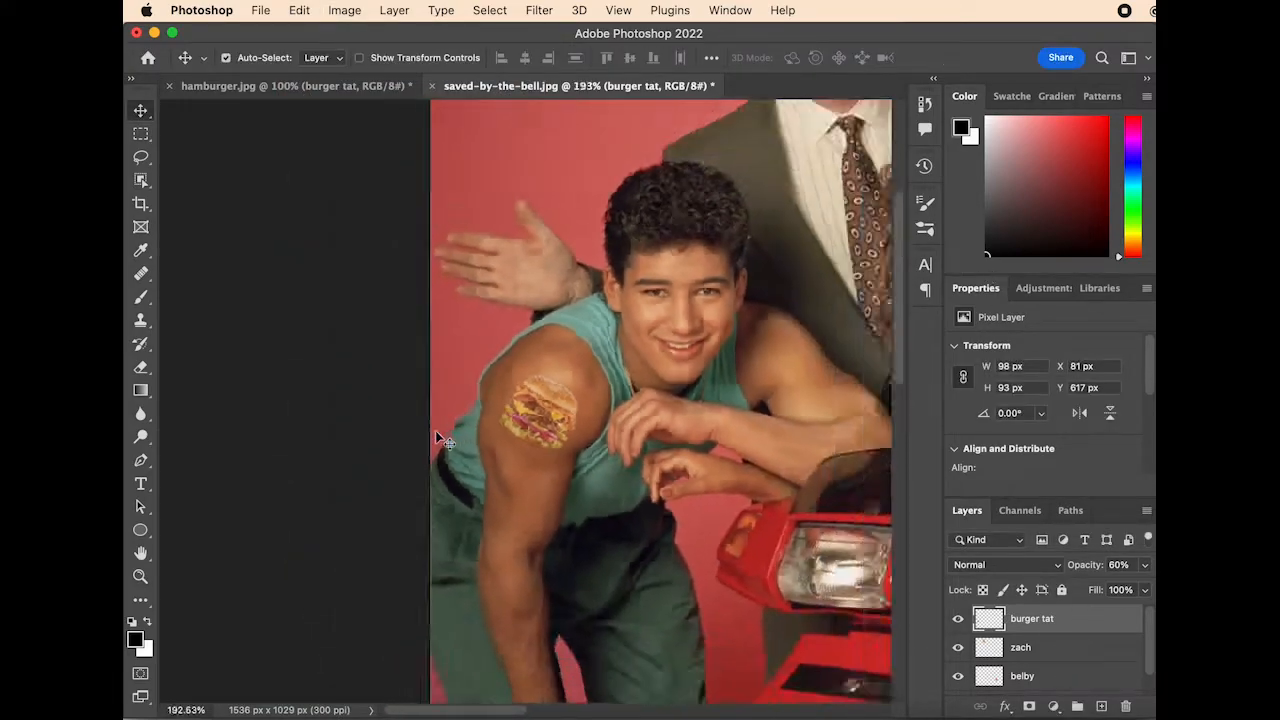
{"action": "scroll", "coordinate": [436, 437], "scroll_direction": "up", "scroll_amount": 4}
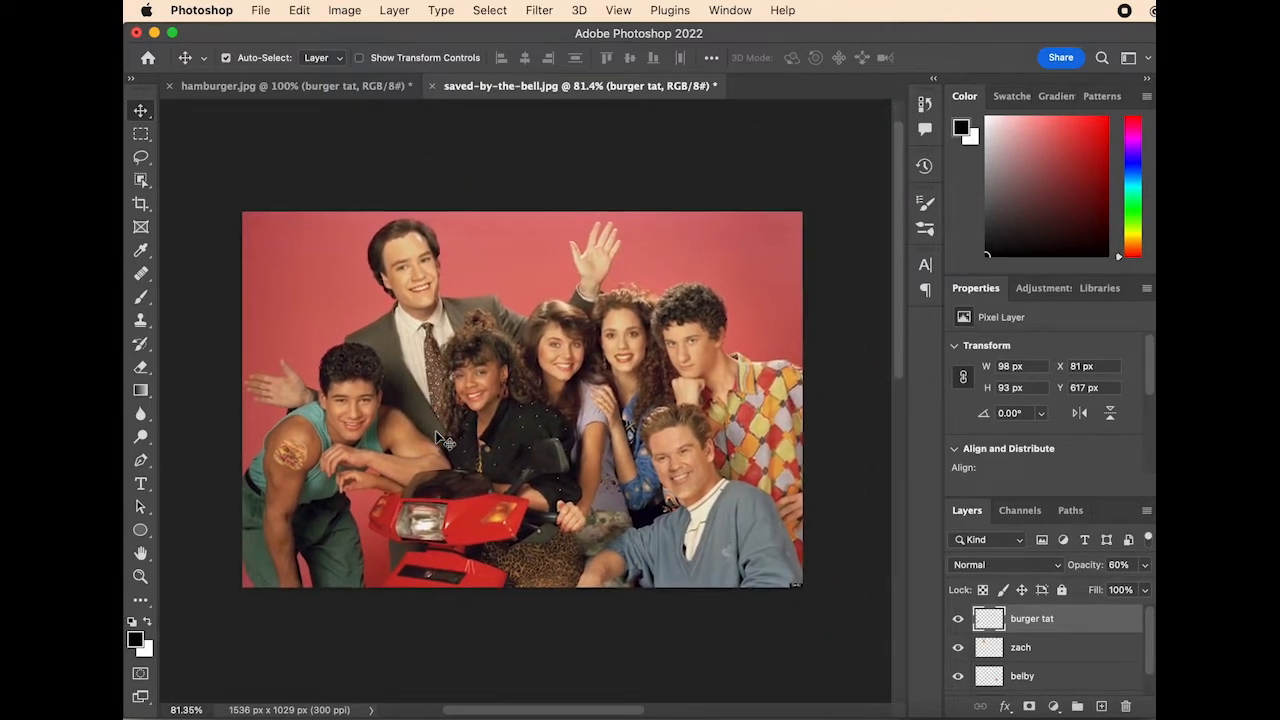
Switch to Safari to review the assignment's task list, and return to Photoshop.
{"action": "key", "text": "super+Tab"}
{"action": "scroll", "coordinate": [1084, 236], "scroll_direction": "up", "scroll_amount": 5}
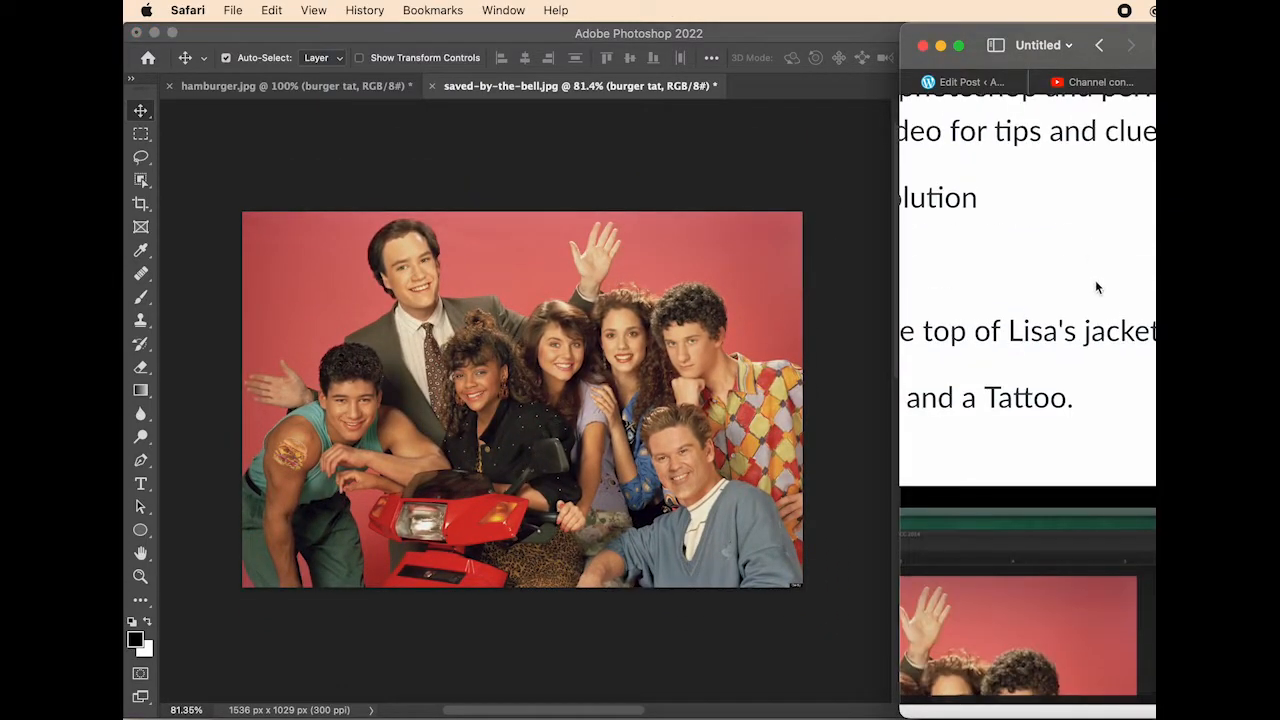
{"action": "scroll", "coordinate": [1028, 300], "scroll_direction": "up", "scroll_amount": 5}
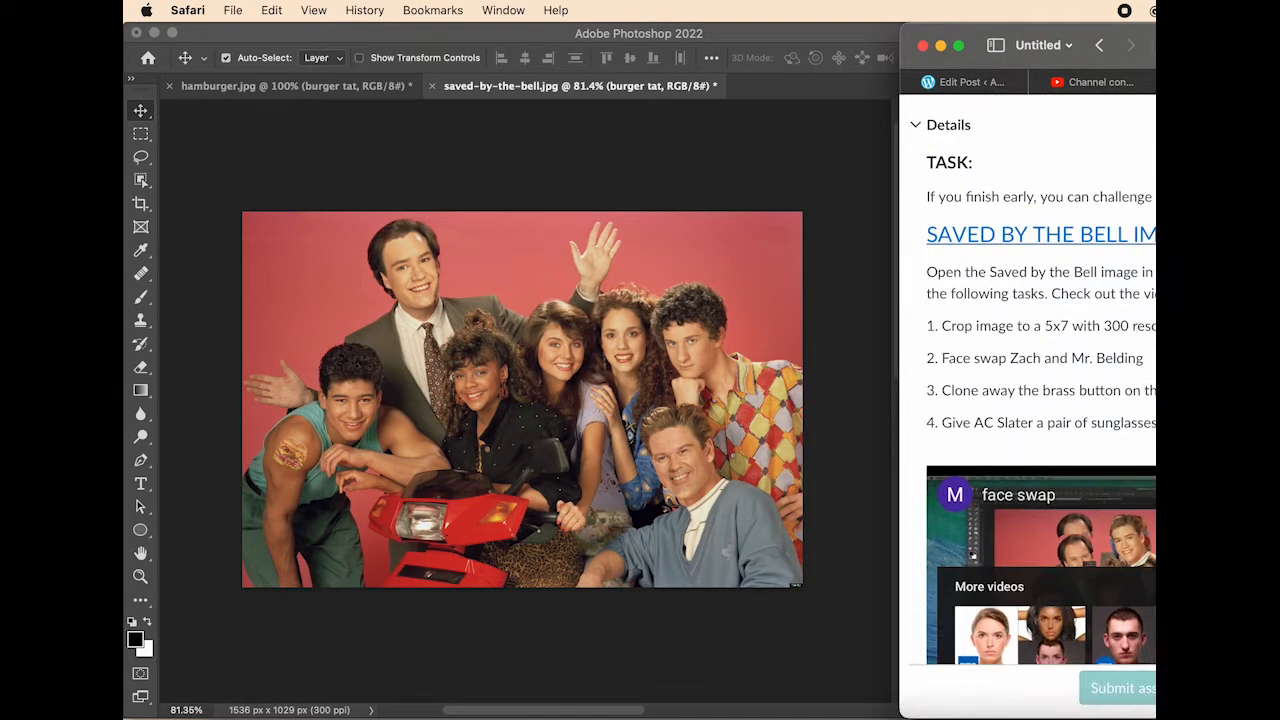
{"action": "left_click", "coordinate": [794, 207]}
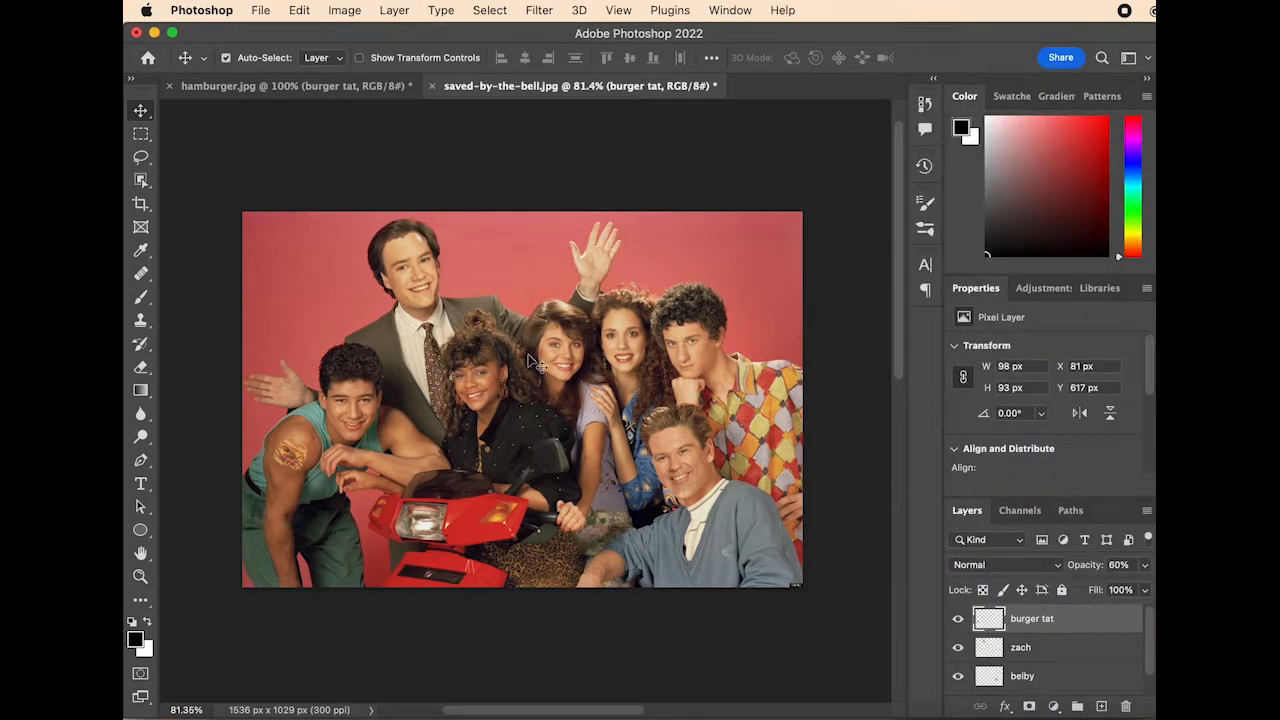
Set up a harder-edged Clone Stamp brush for retouching the brass button on the black jacket.
{"action": "scroll", "coordinate": [445, 408], "scroll_direction": "up", "scroll_amount": 10}
{"action": "scroll", "coordinate": [442, 405], "scroll_direction": "up", "scroll_amount": 8}
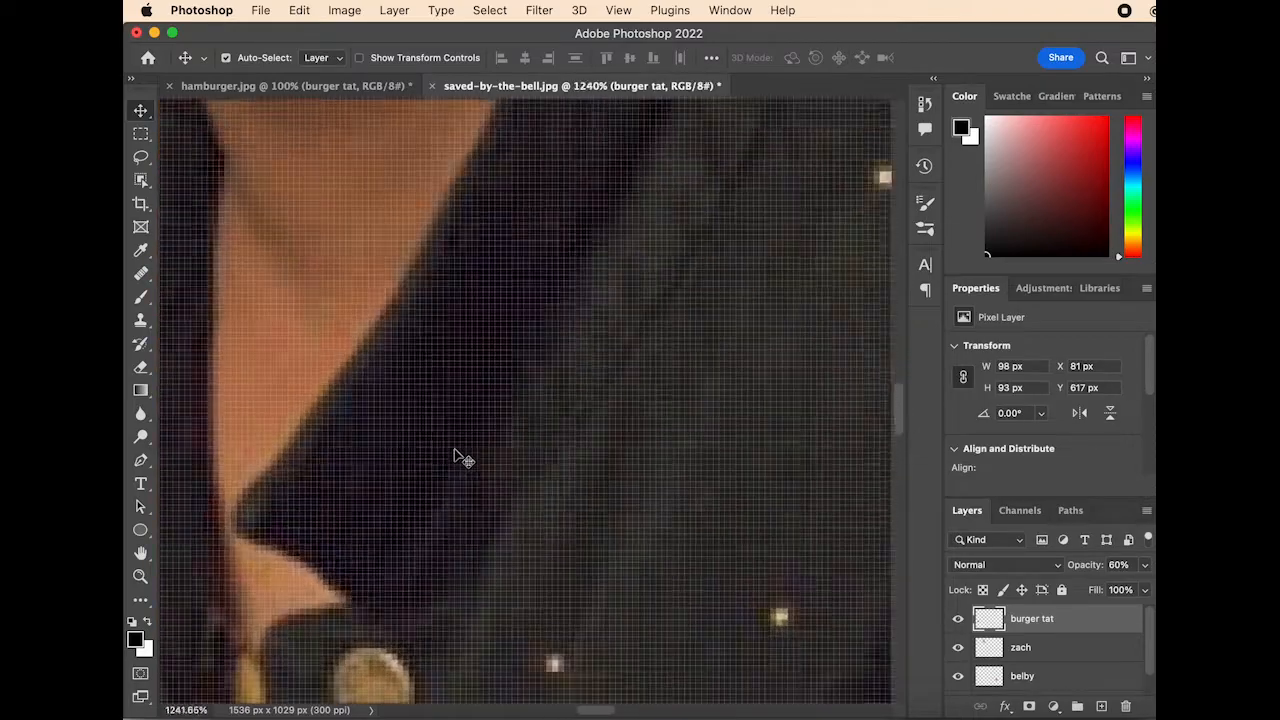
{"action": "scroll", "coordinate": [453, 450], "scroll_direction": "down", "scroll_amount": 3}
{"action": "scroll", "coordinate": [453, 450], "scroll_direction": "up", "scroll_amount": 2}
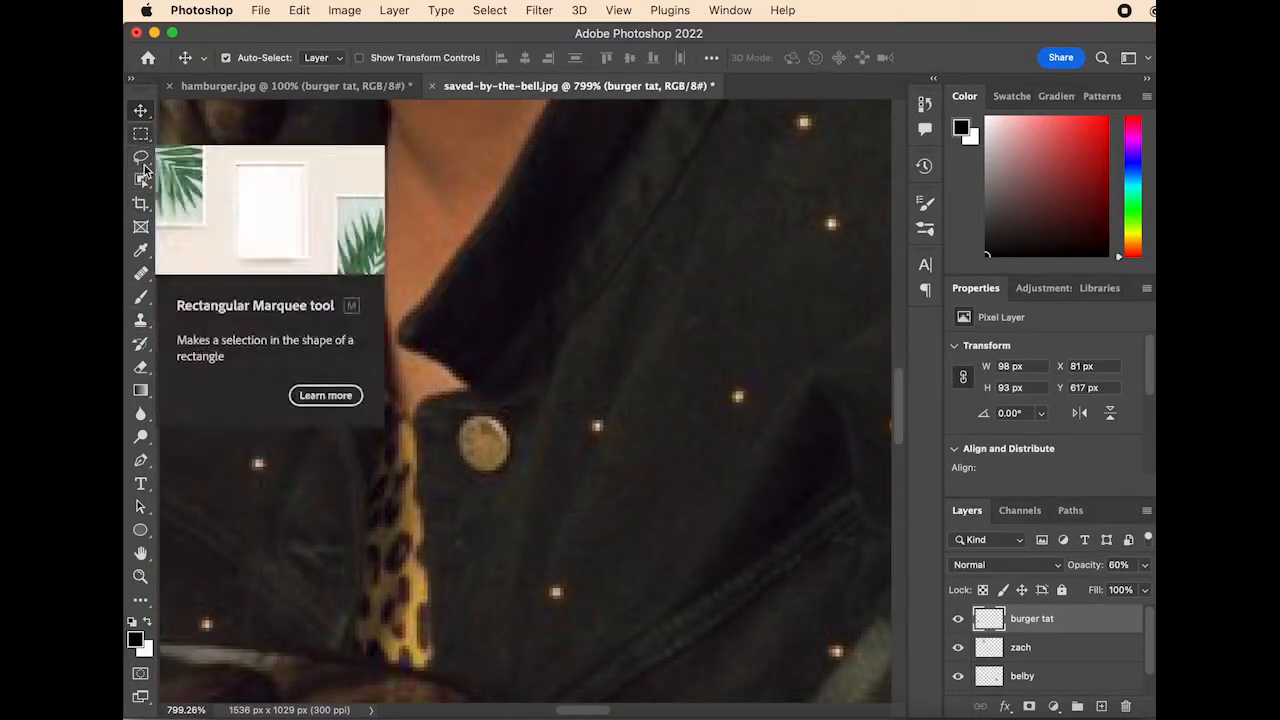
{"action": "left_click", "coordinate": [141, 320]}
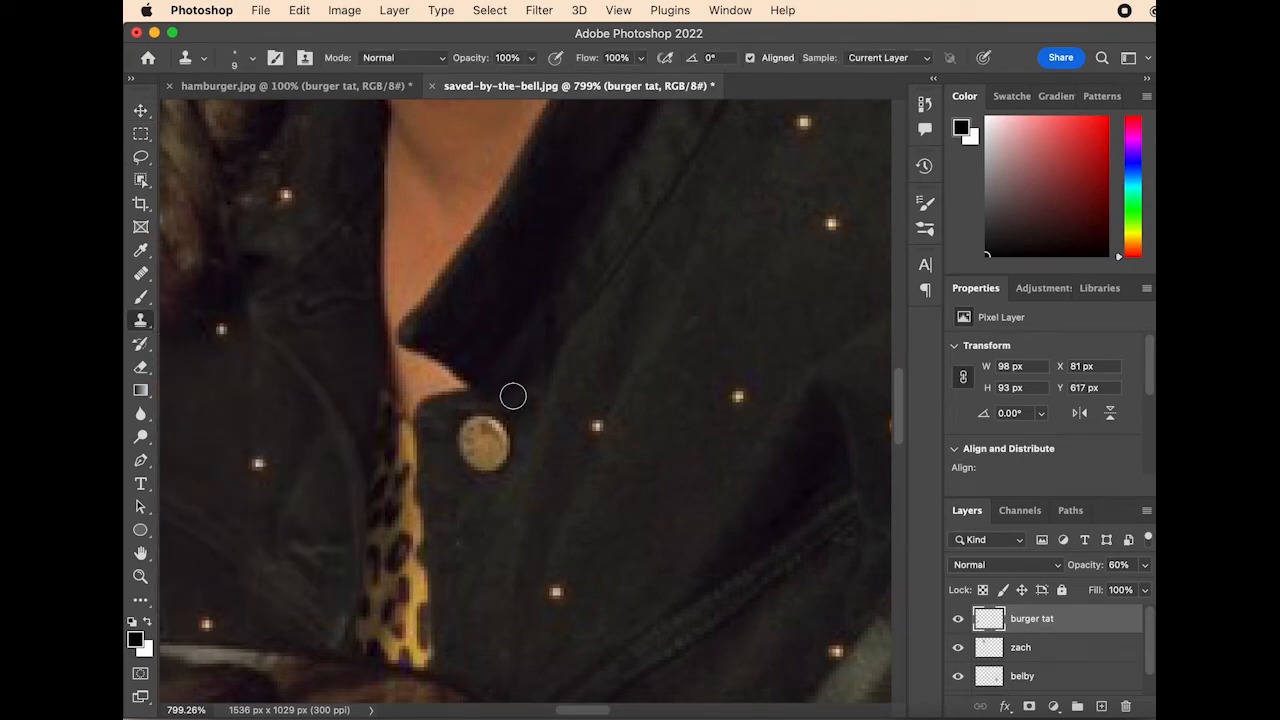
{"action": "left_click", "coordinate": [252, 58]}
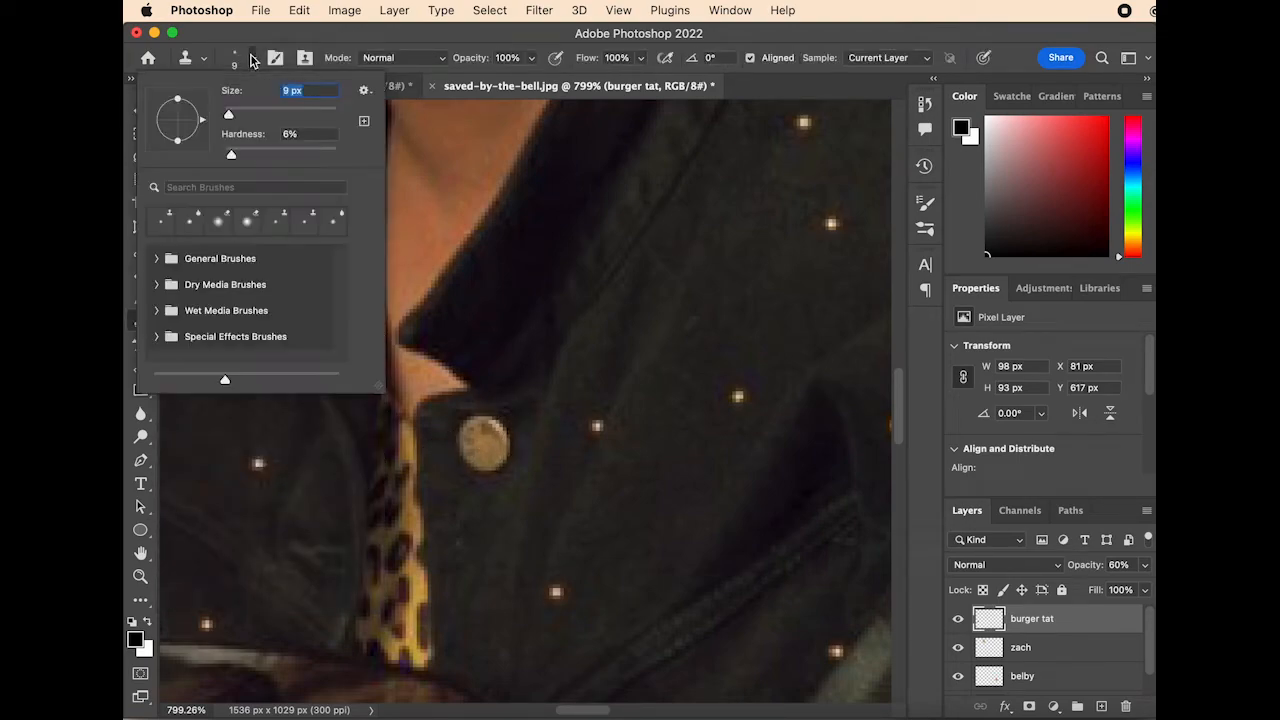
{"action": "left_click_drag", "start_coordinate": [233, 155], "coordinate": [340, 156]}
{"action": "left_click", "coordinate": [251, 59]}
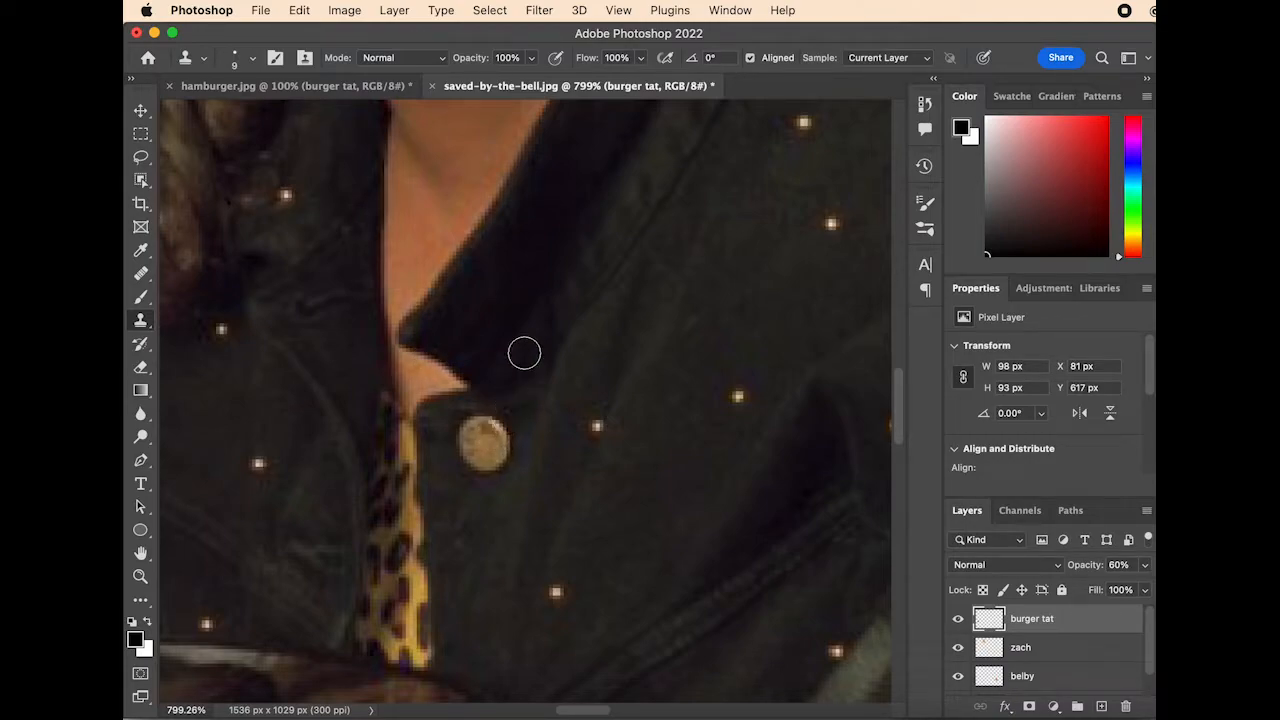
{"action": "left_click", "coordinate": [514, 378], "text": "alt"}
{"action": "mouse_move", "coordinate": [494, 455]}
{"action": "left_mouse_down"}
{"action": "mouse_move", "coordinate": [479, 489]}
{"action": "mouse_move", "coordinate": [472, 451]}
{"action": "left_mouse_up"}
{"action": "scroll", "coordinate": [1040, 640], "scroll_direction": "down", "scroll_amount": 1}
Clone dark jacket fabric over the brass button on the Background layer, resampling the source from the fabric below the button.
{"action": "left_click", "coordinate": [1070, 680]}
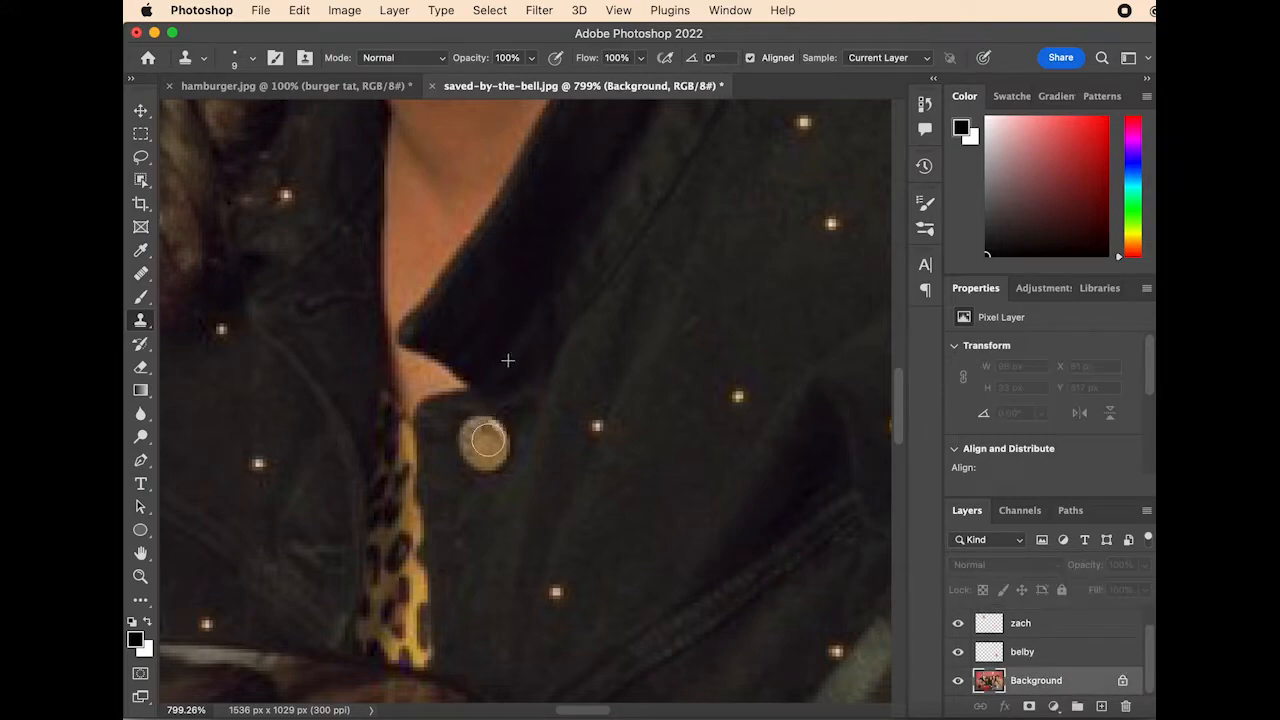
{"action": "left_click", "coordinate": [510, 395], "text": "alt"}
{"action": "mouse_move", "coordinate": [489, 474]}
{"action": "left_mouse_down"}
{"action": "mouse_move", "coordinate": [494, 426]}
{"action": "mouse_move", "coordinate": [483, 443]}
{"action": "mouse_move", "coordinate": [469, 436]}
{"action": "left_mouse_up"}
{"action": "key", "text": "super+z"}
{"action": "left_click", "coordinate": [481, 520], "text": "alt"}
{"action": "mouse_move", "coordinate": [495, 442]}
{"action": "left_mouse_down"}
{"action": "mouse_move", "coordinate": [476, 472]}
{"action": "mouse_move", "coordinate": [505, 421]}
{"action": "mouse_move", "coordinate": [477, 434]}
{"action": "left_mouse_up"}
{"action": "scroll", "coordinate": [554, 456], "scroll_direction": "down", "scroll_amount": 10}
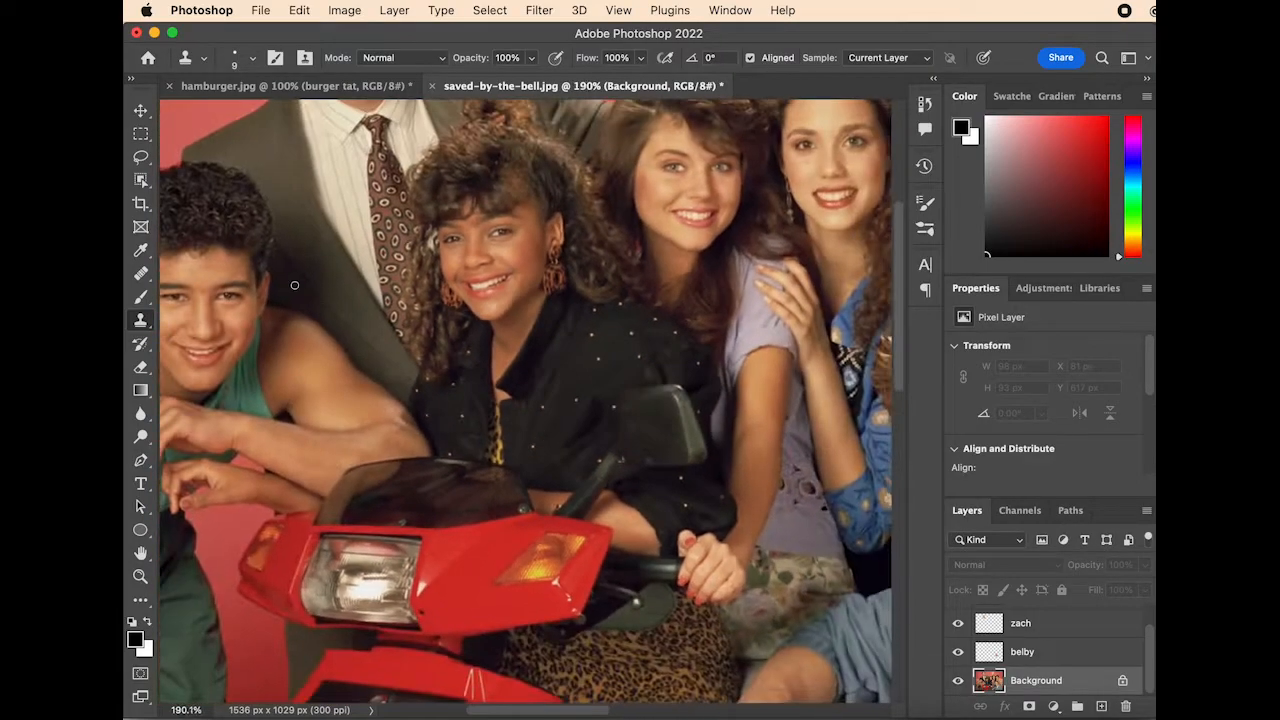
Crop the photo to a landscape 7:5 ratio that keeps the whole group in frame.
{"action": "left_click", "coordinate": [140, 204]}
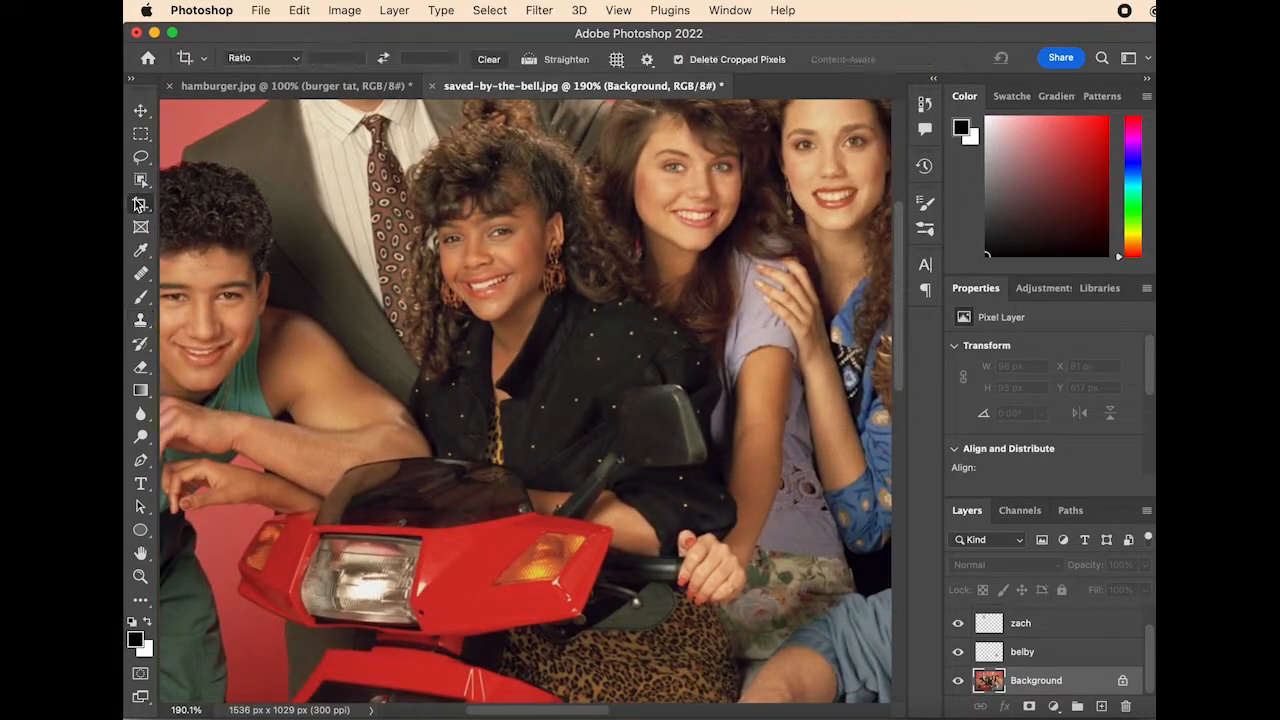
{"action": "key", "text": "super+Tab"}
{"action": "left_click", "coordinate": [262, 57]}
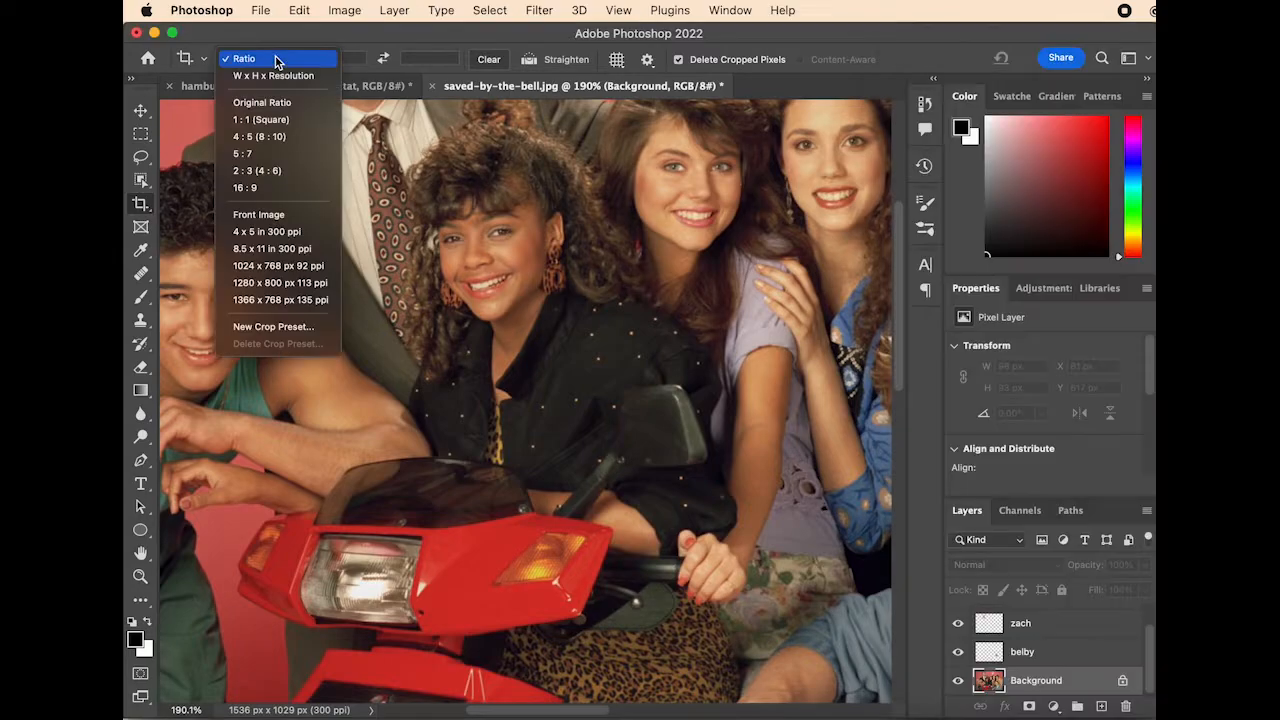
{"action": "left_click", "coordinate": [280, 153]}
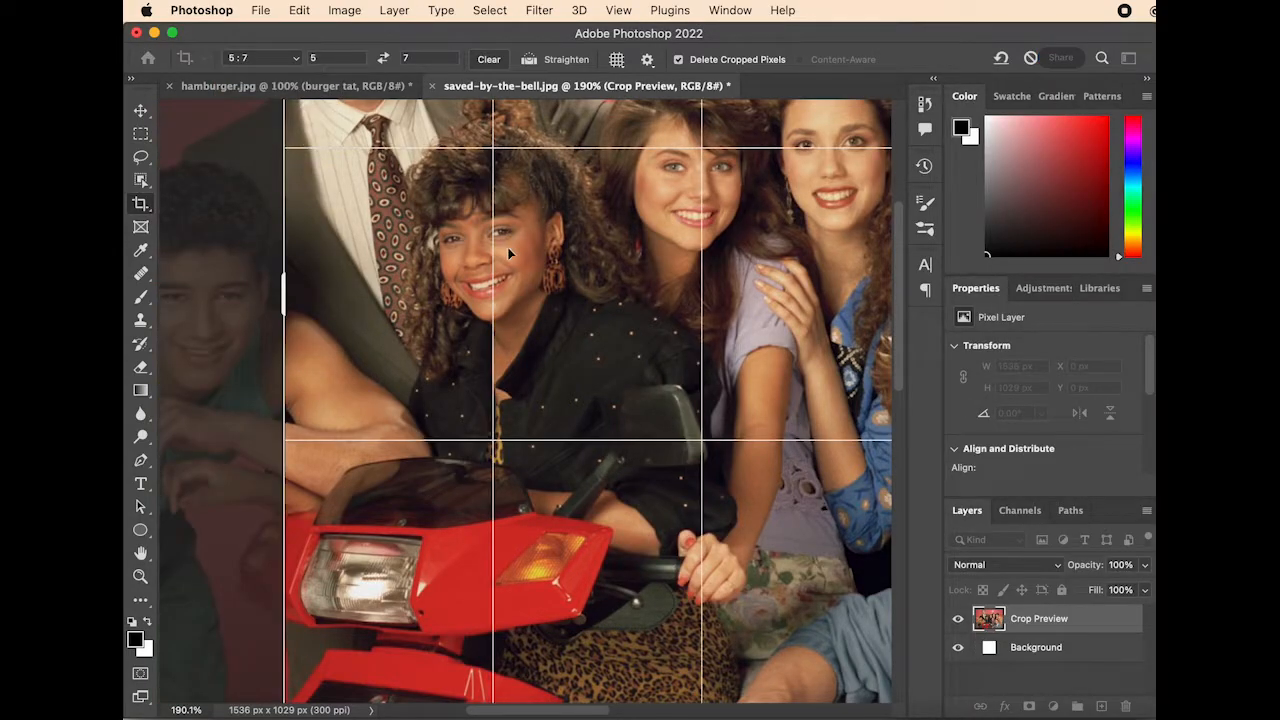
{"action": "key", "text": "super+0"}
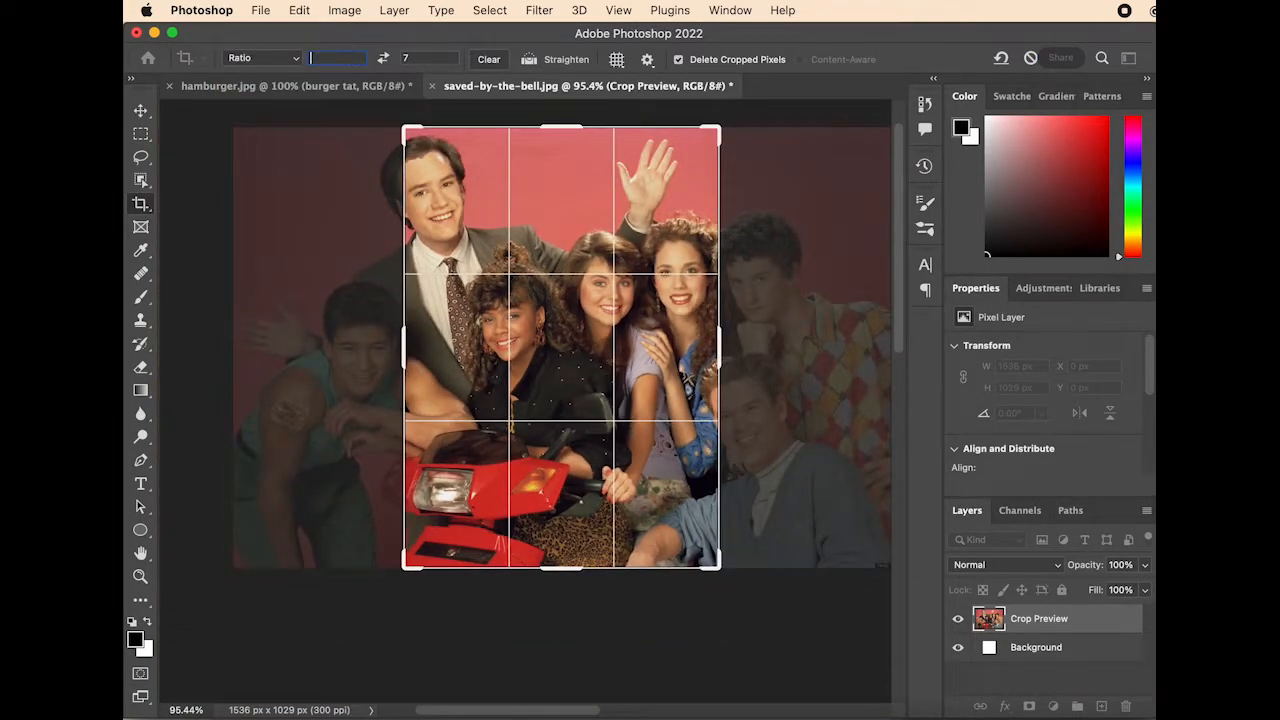
{"action": "type", "text": "7"}
{"action": "type", "text": "5"}
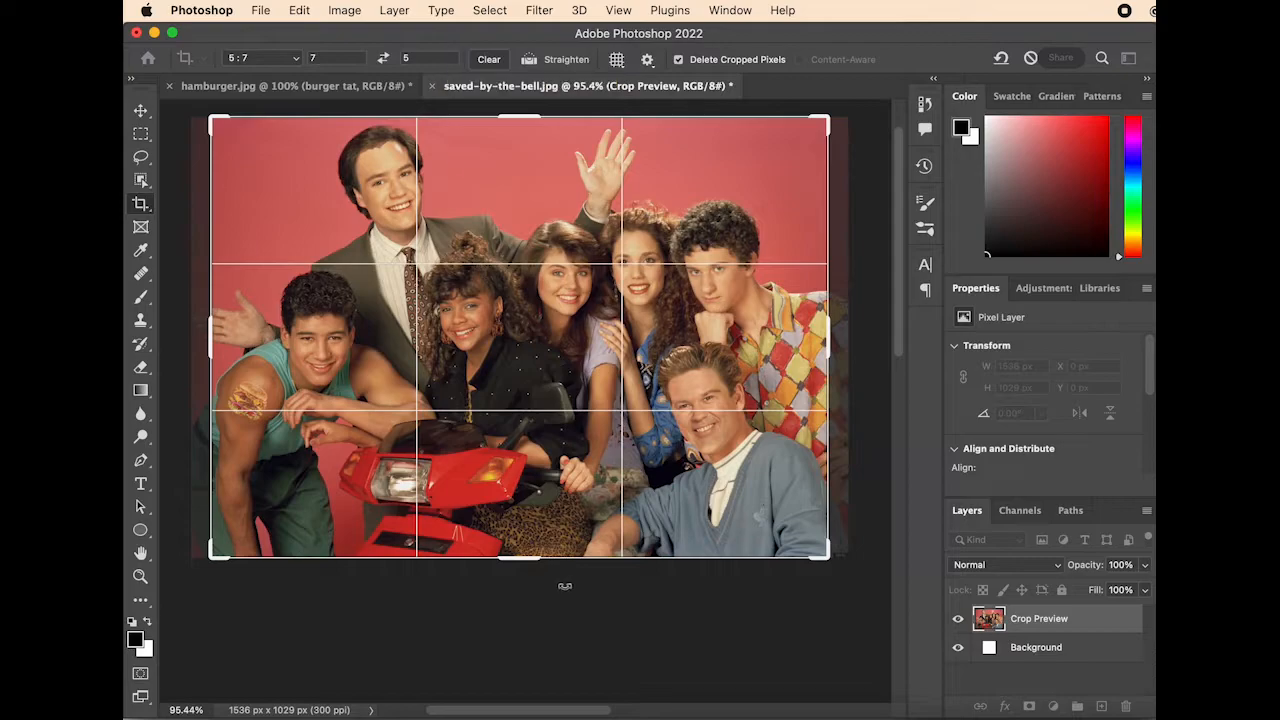
{"action": "key", "text": "Return"}
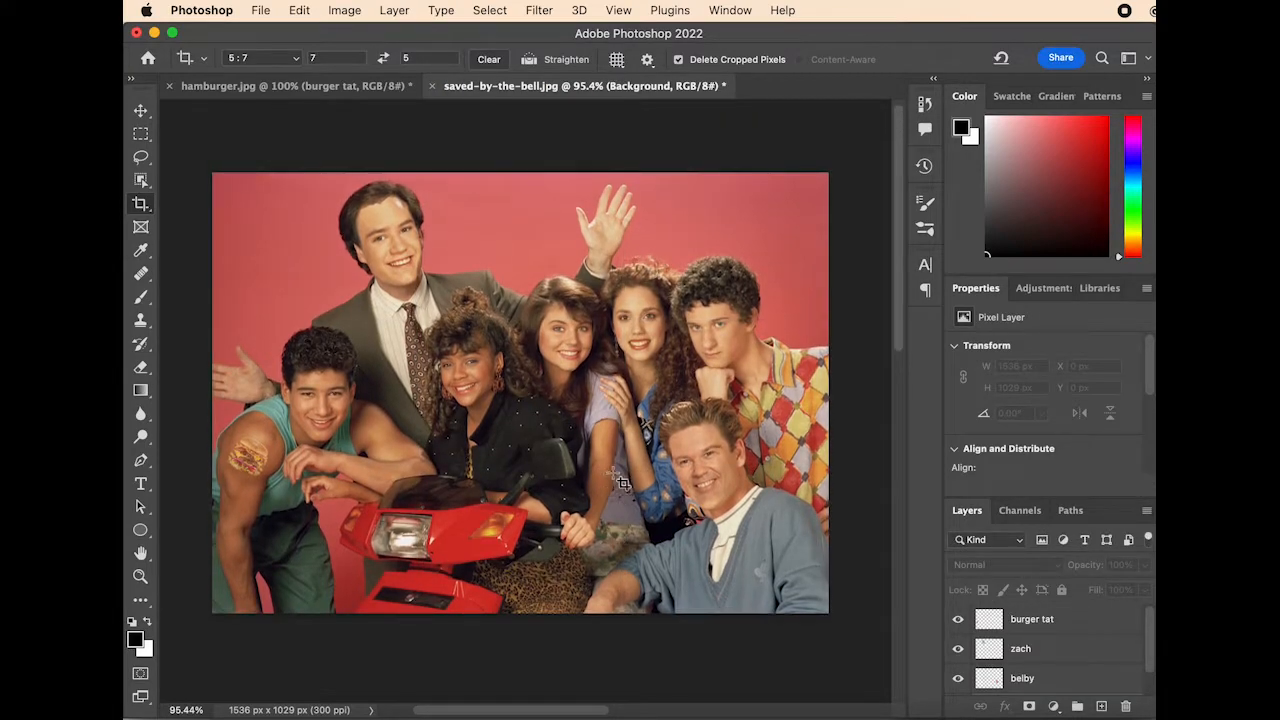
{"action": "left_click", "coordinate": [1103, 60]}
{"action": "left_click", "coordinate": [436, 135]}
{"action": "type", "text": "reso"}
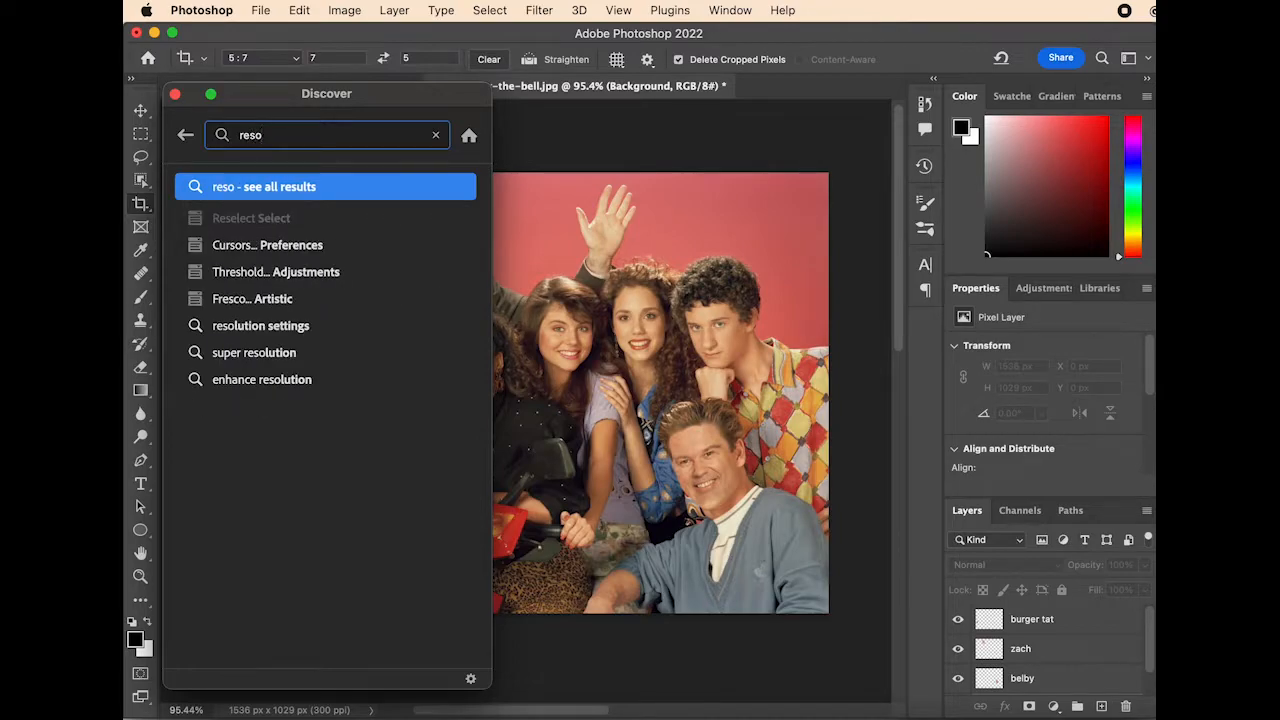
{"action": "left_click", "coordinate": [176, 95]}
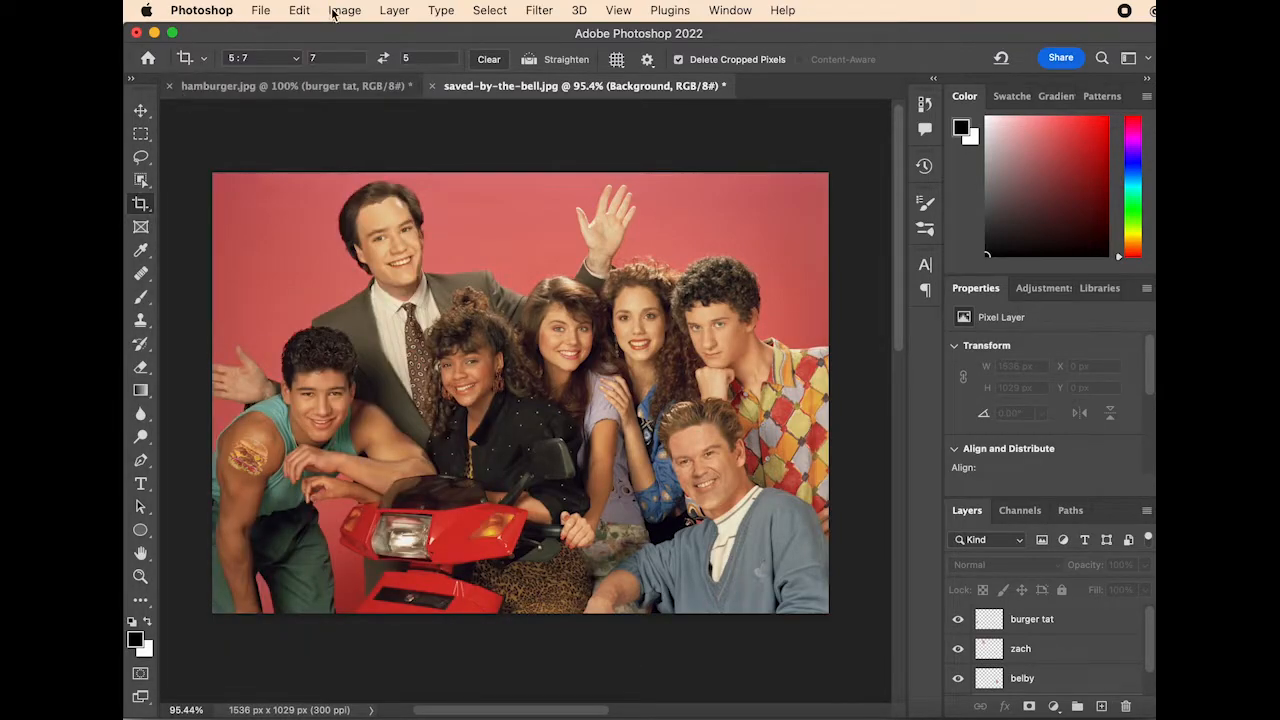
Check the cropped photo's resolution in the Image Size settings.
{"action": "left_click", "coordinate": [342, 10]}
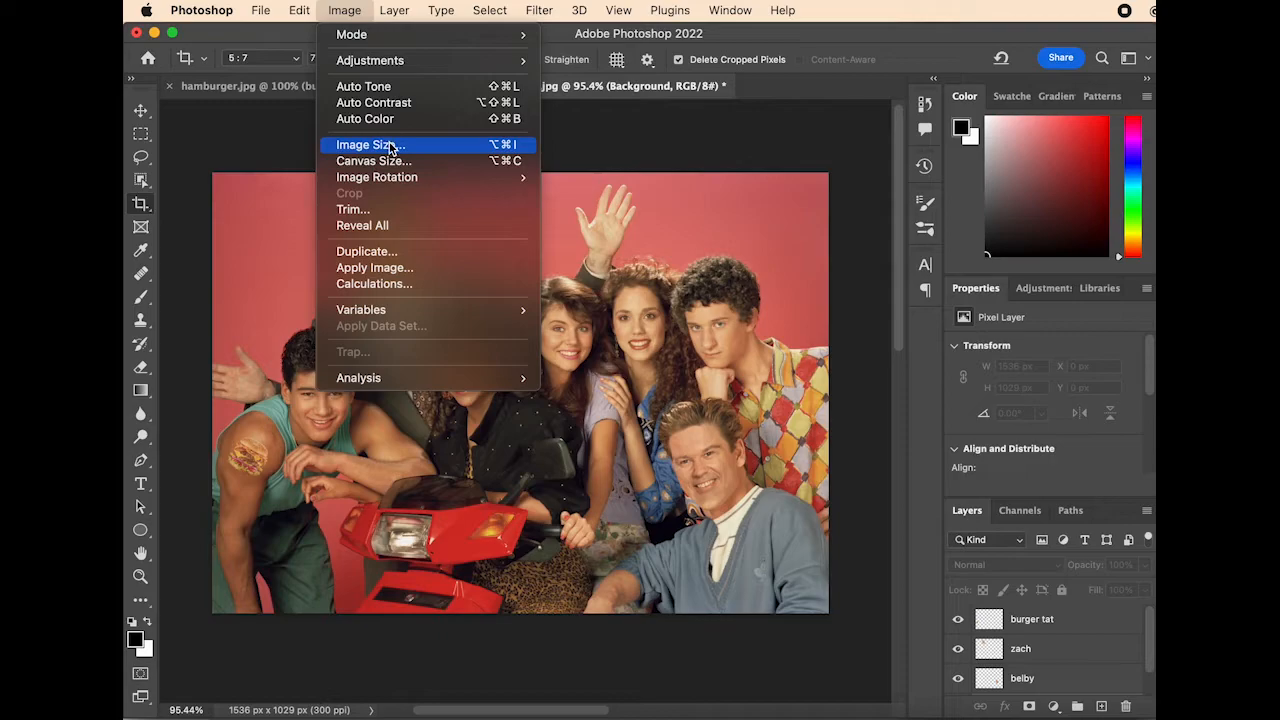
{"action": "left_click", "coordinate": [391, 148]}
{"action": "double_click", "coordinate": [573, 236]}
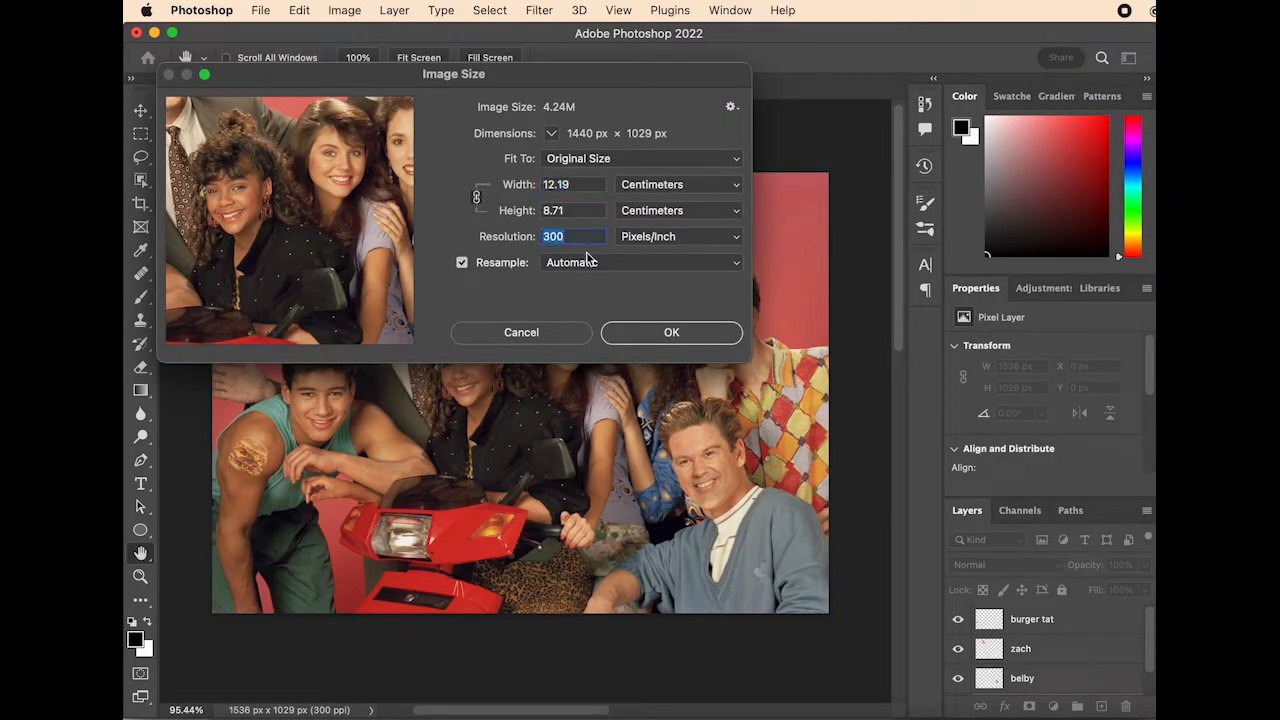
{"action": "left_click", "coordinate": [668, 332]}
{"action": "key", "text": "c"}
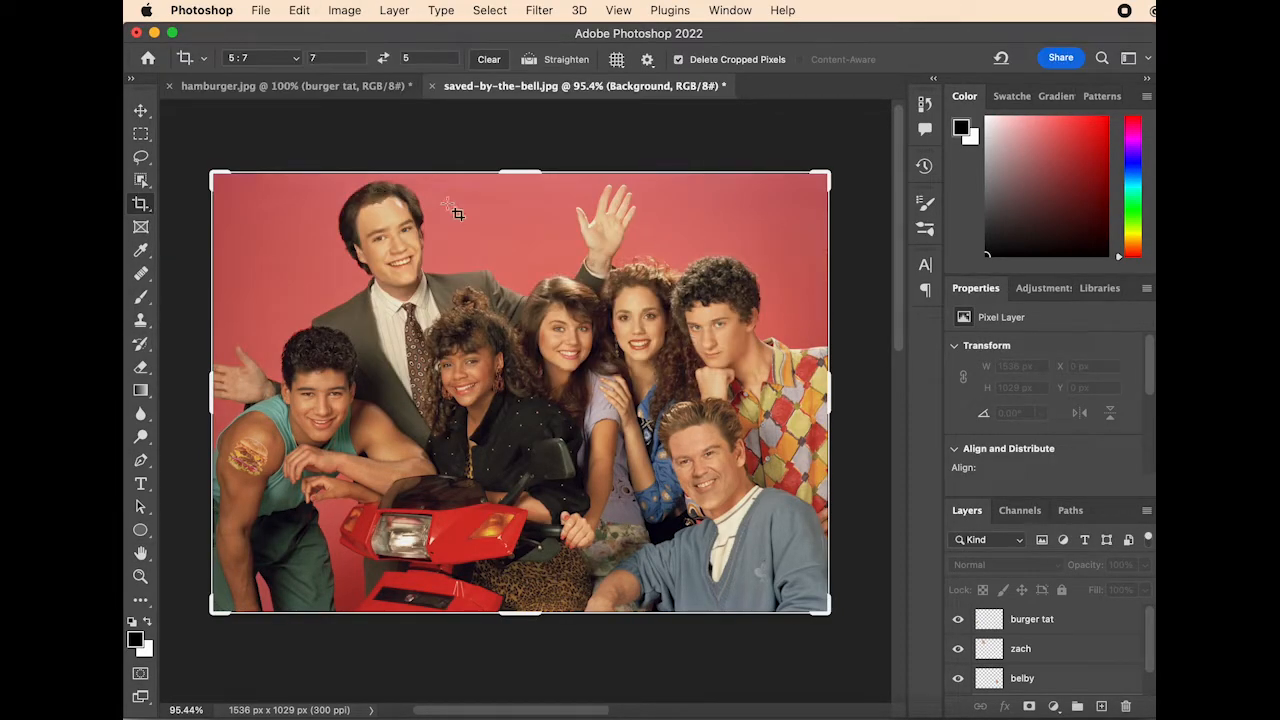
Switch to Safari, and move and widen its window so the whole assignment page can be read.
{"action": "key", "text": "super+Tab"}
{"action": "key", "text": "super+Tab"}
{"action": "key", "text": "super+Tab"}
{"action": "left_click_drag", "start_coordinate": [1070, 28], "coordinate": [671, 22]}
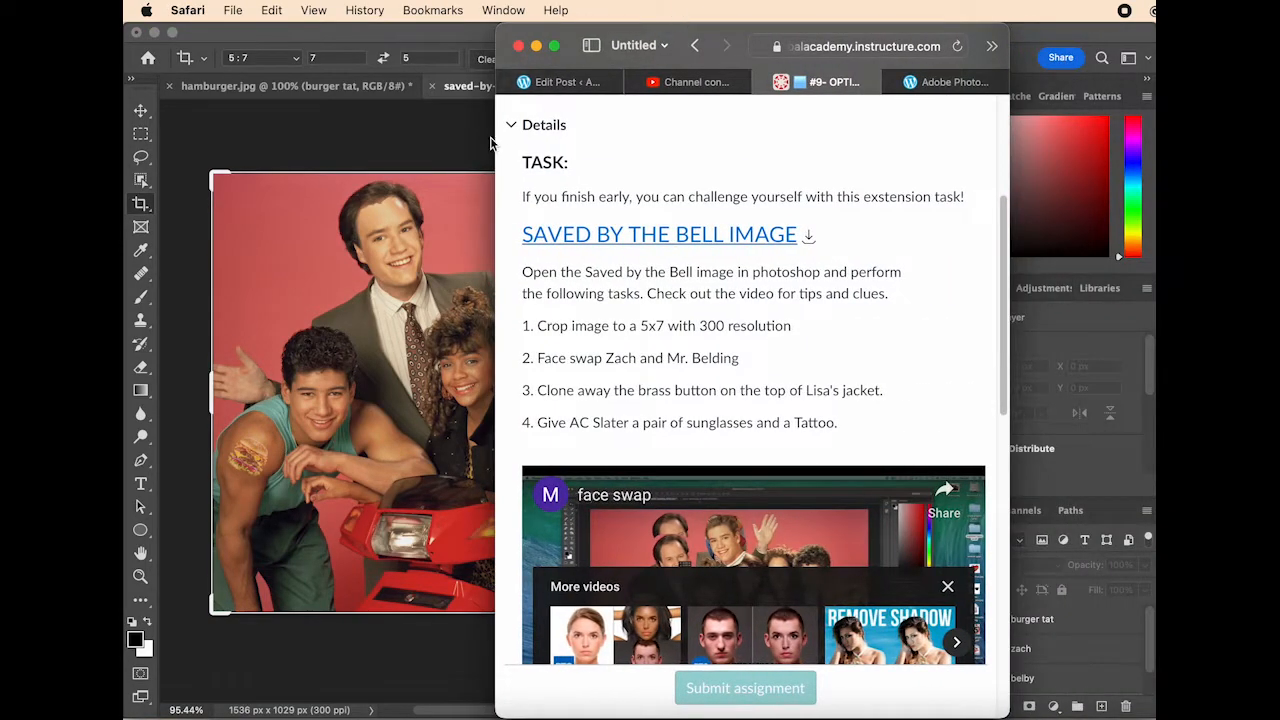
{"action": "left_click_drag", "start_coordinate": [498, 142], "coordinate": [283, 138]}
Search Google Images for "sunglasses stock photo" in a new browser tab.
{"action": "left_click", "coordinate": [950, 47]}
{"action": "type", "text": "s"}
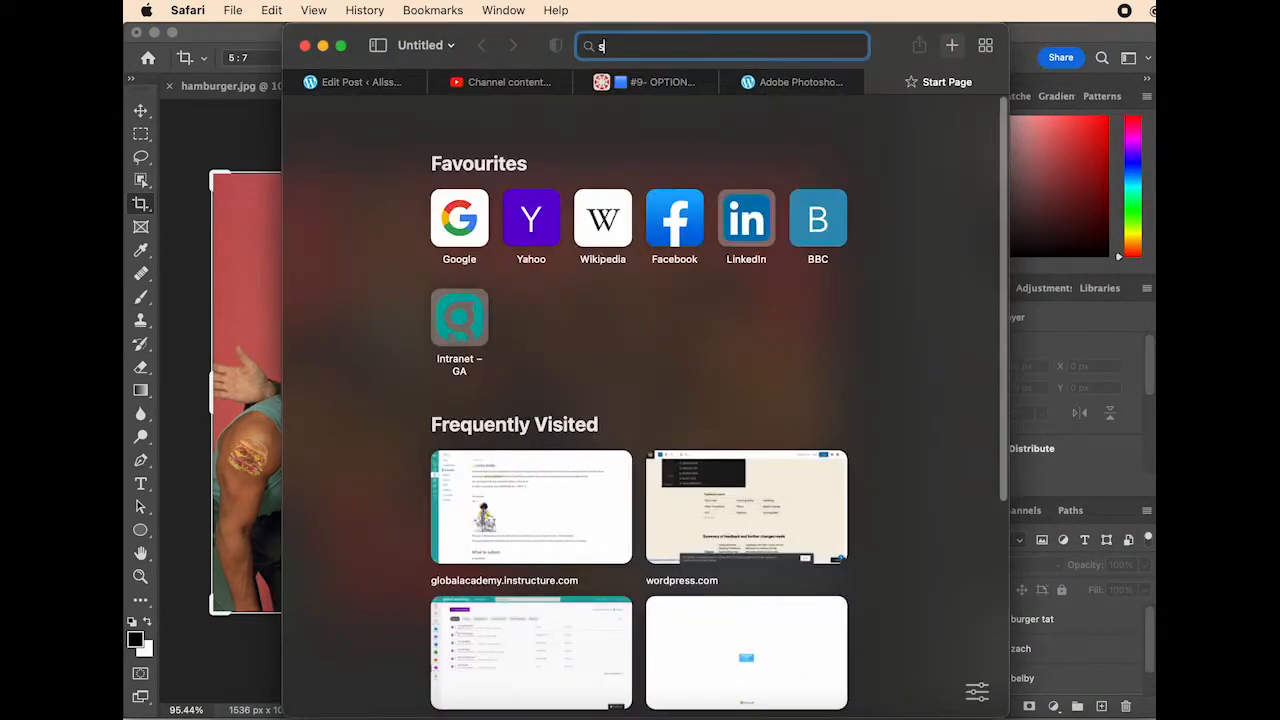
{"action": "type", "text": "unglasses stock photo"}
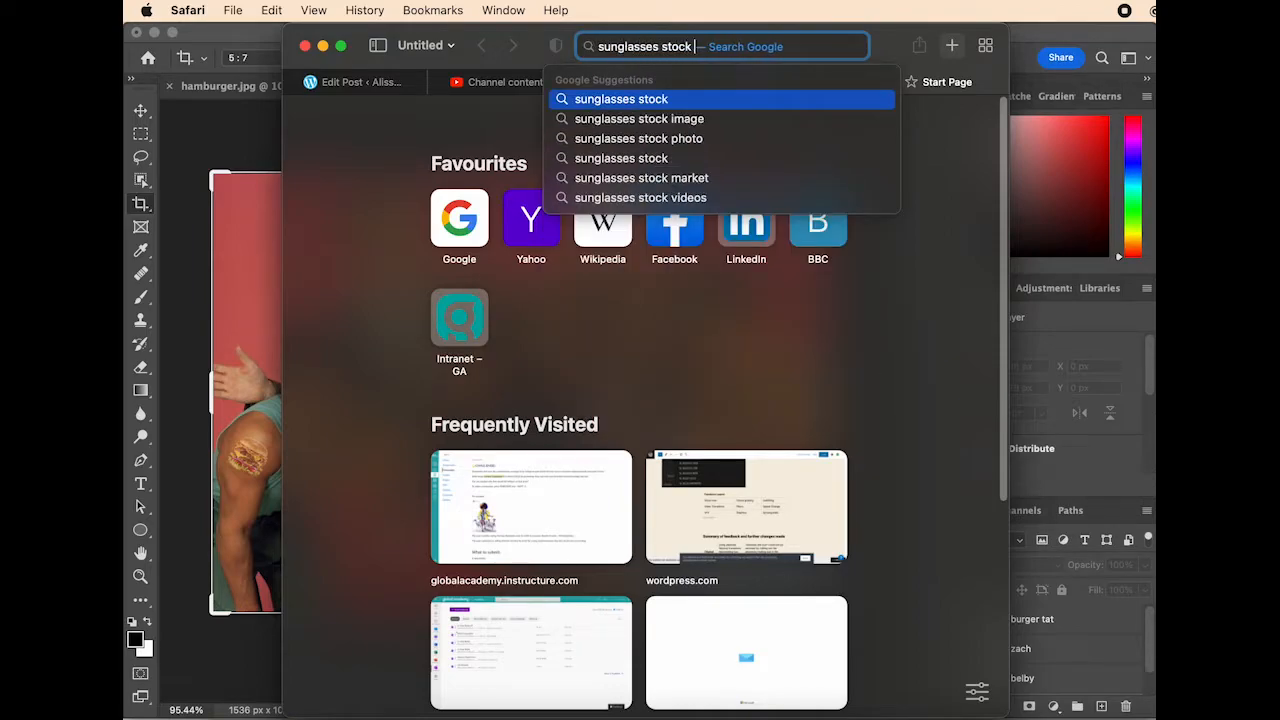
{"action": "key", "text": "Return"}
{"action": "left_click", "coordinate": [405, 193]}
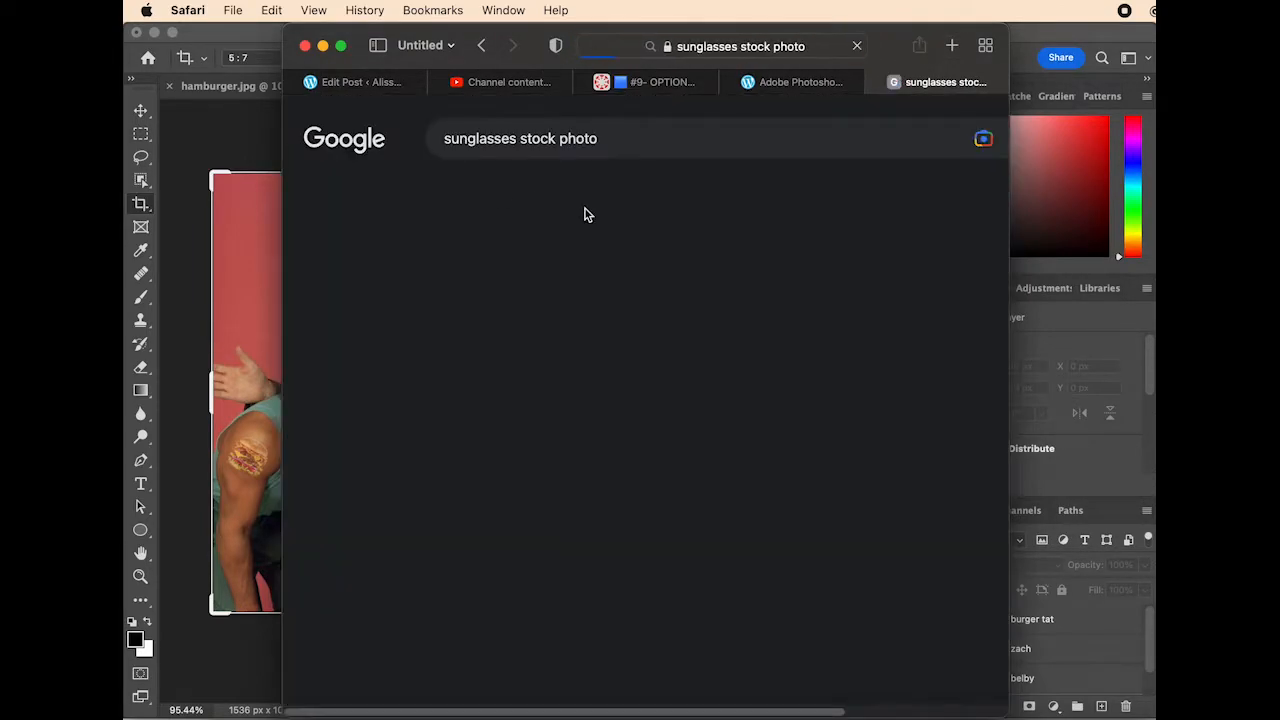
Open the preview of the black aviator sunglasses on a checkered background, and look briefly at its Shutterstock page.
{"action": "scroll", "coordinate": [800, 255], "scroll_direction": "down", "scroll_amount": 5}
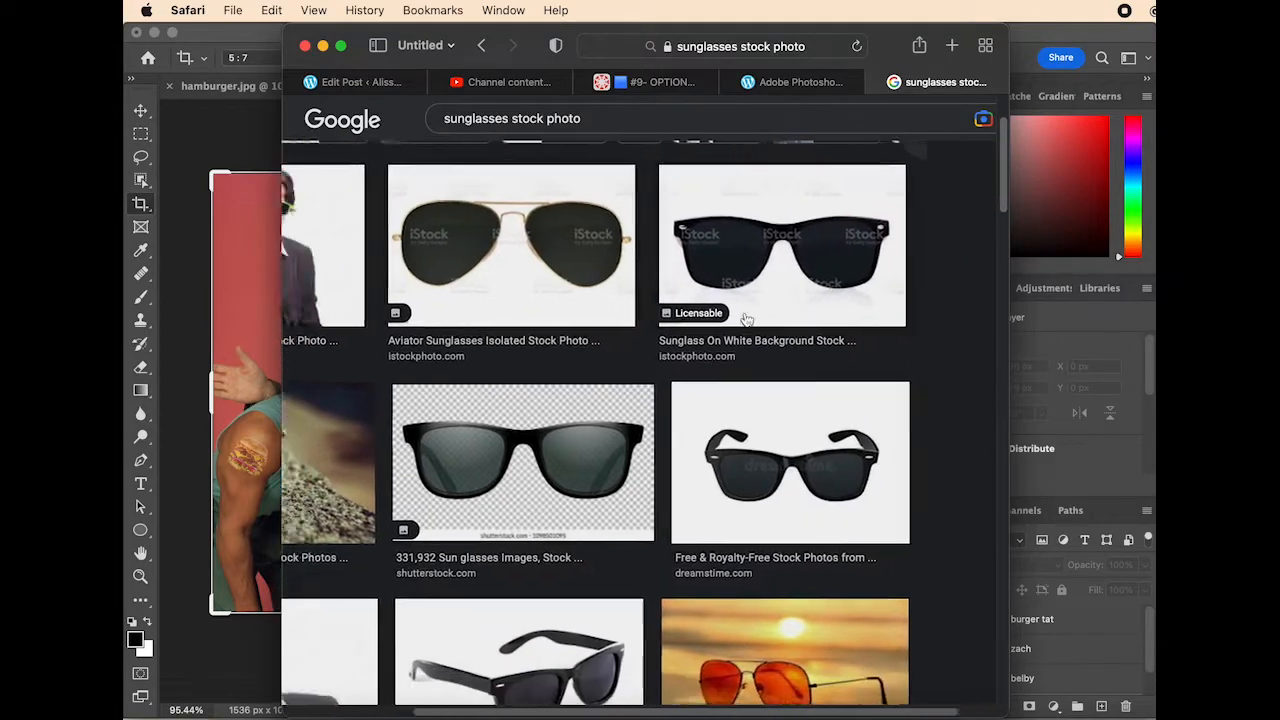
{"action": "scroll", "coordinate": [731, 331], "scroll_direction": "down", "scroll_amount": 5}
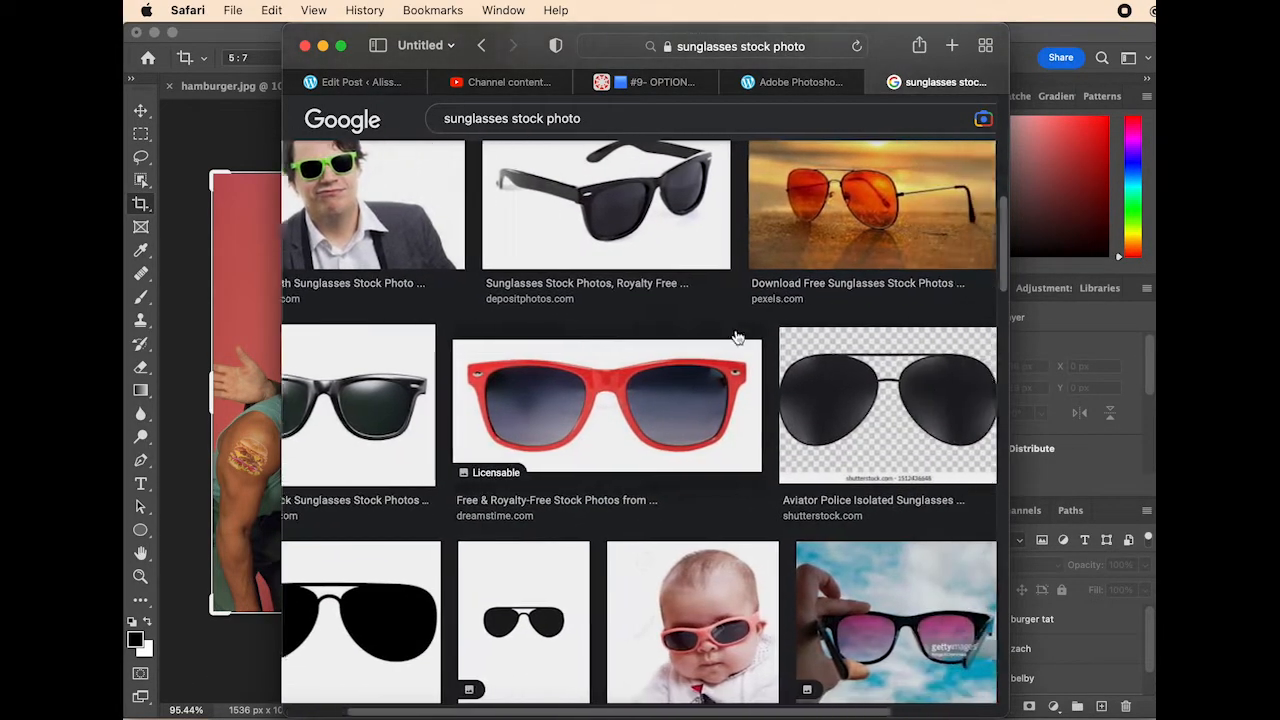
{"action": "left_click", "coordinate": [806, 371]}
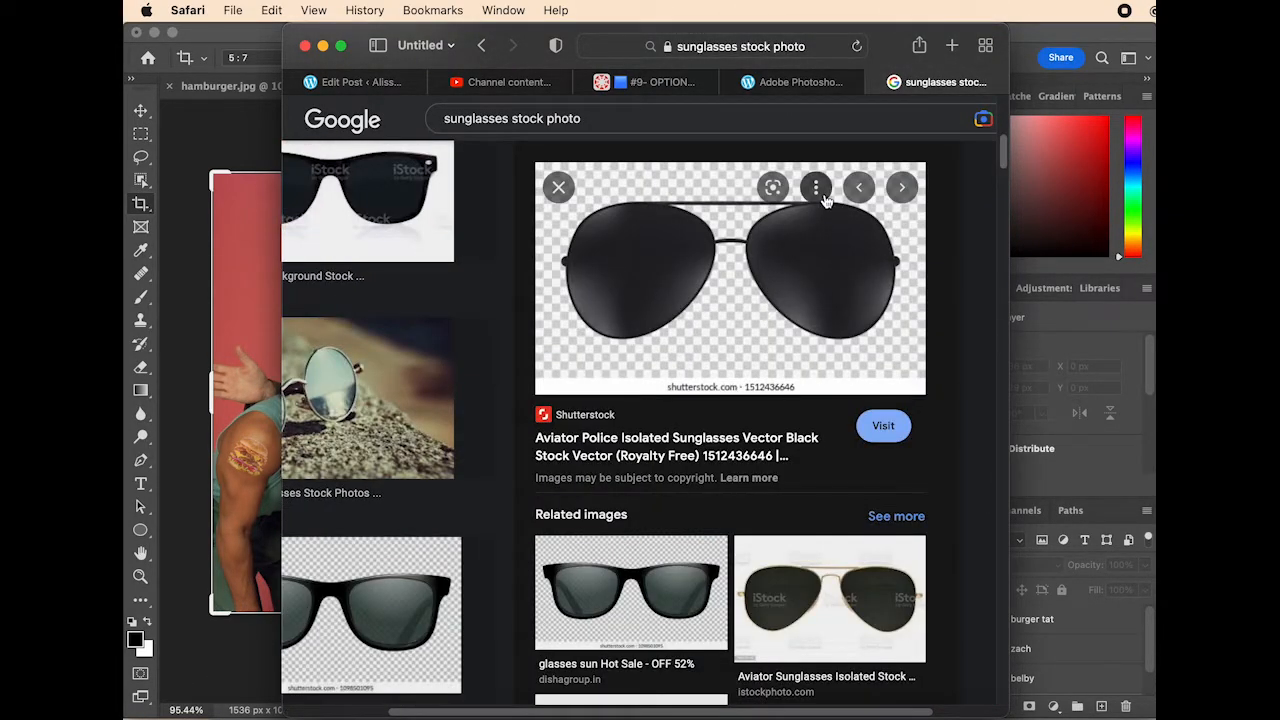
{"action": "left_click", "coordinate": [786, 272]}
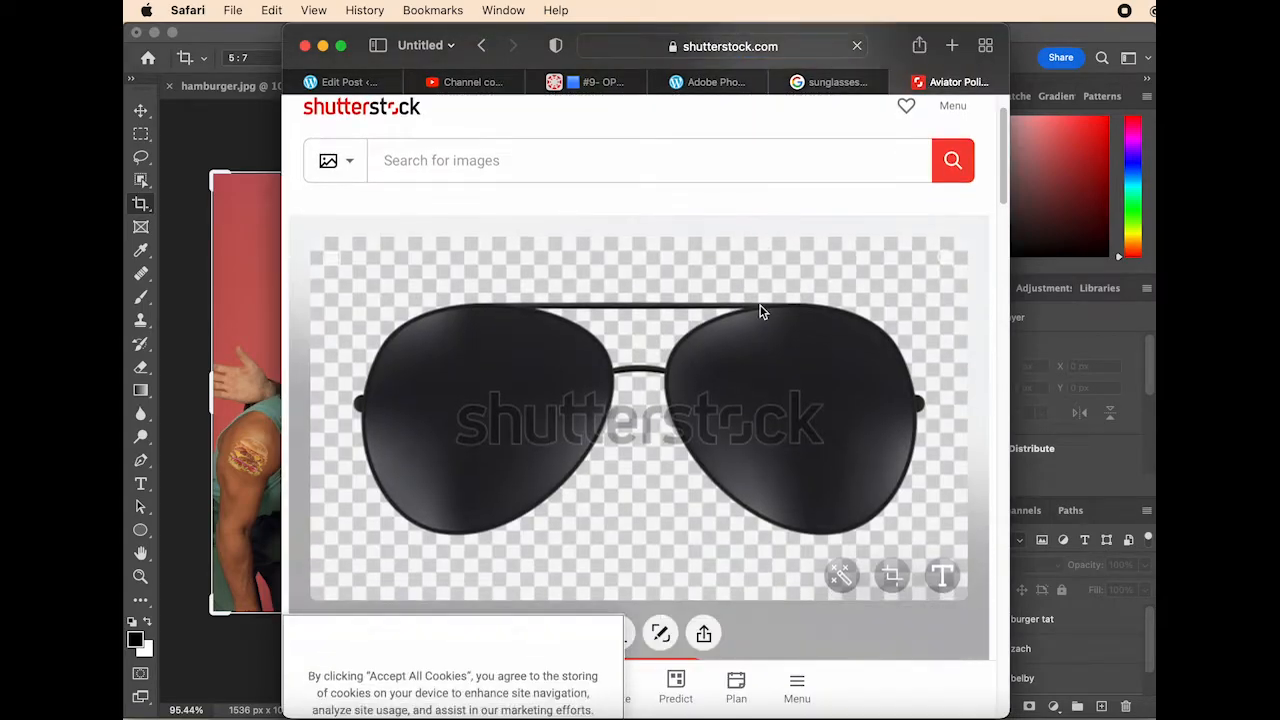
{"action": "key", "text": "super+w"}
Enlarge the aviator sunglasses preview until both lenses fill the browser window.
{"action": "scroll", "coordinate": [768, 254], "scroll_direction": "up", "scroll_amount": 5}
{"action": "scroll", "coordinate": [765, 238], "scroll_direction": "down", "scroll_amount": 5}
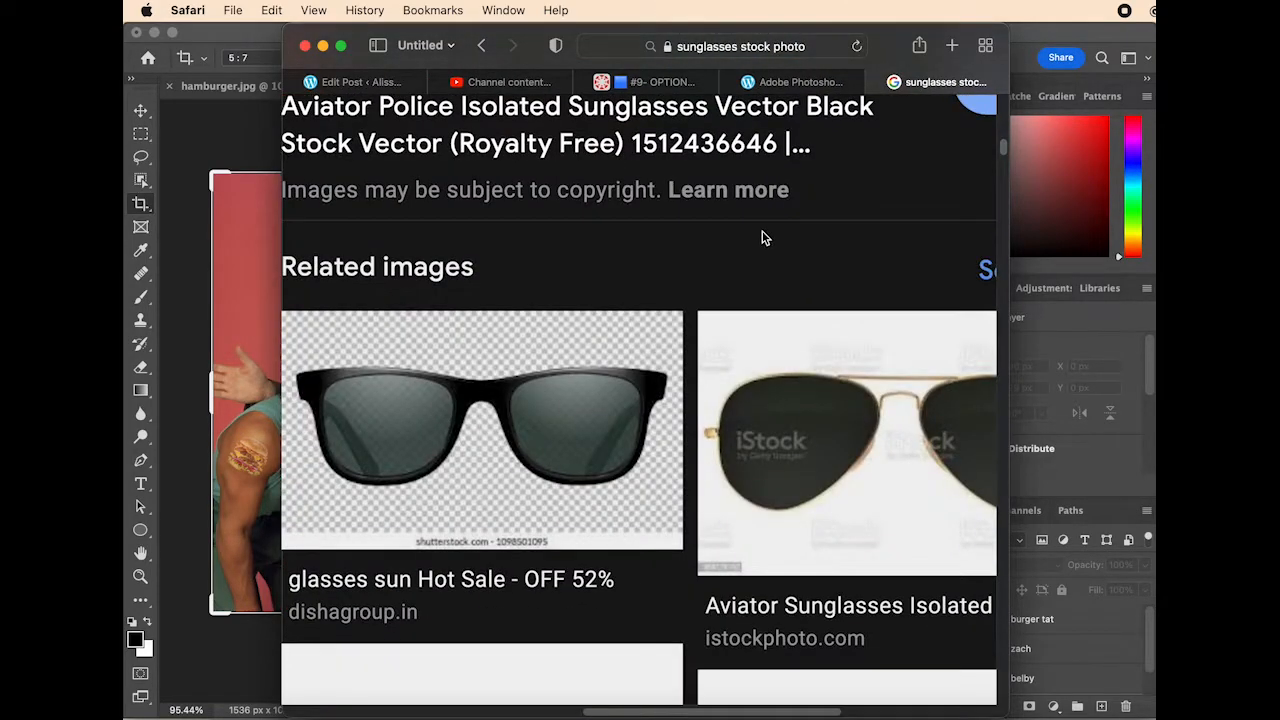
{"action": "scroll", "coordinate": [765, 238], "scroll_direction": "up", "scroll_amount": 5}
{"action": "scroll", "coordinate": [762, 237], "scroll_direction": "right", "scroll_amount": 2}
{"action": "scroll", "coordinate": [762, 237], "scroll_direction": "up", "scroll_amount": 2}
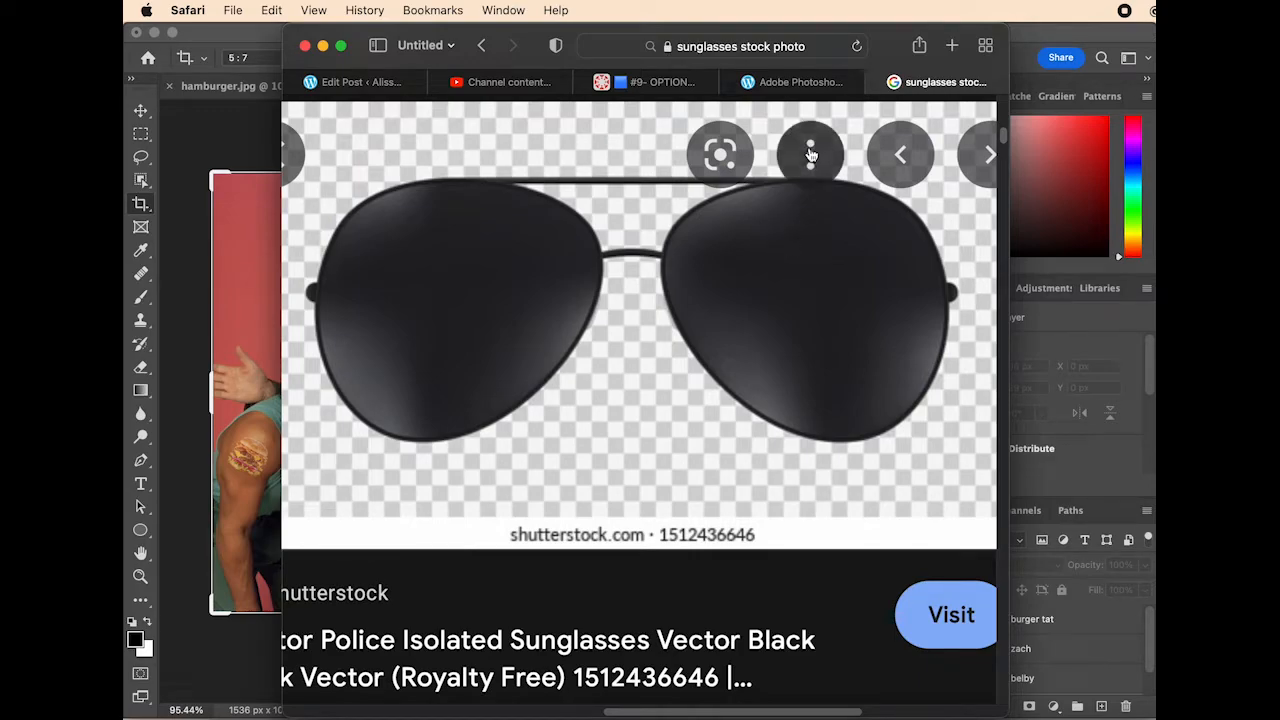
{"action": "right_click", "coordinate": [820, 272]}
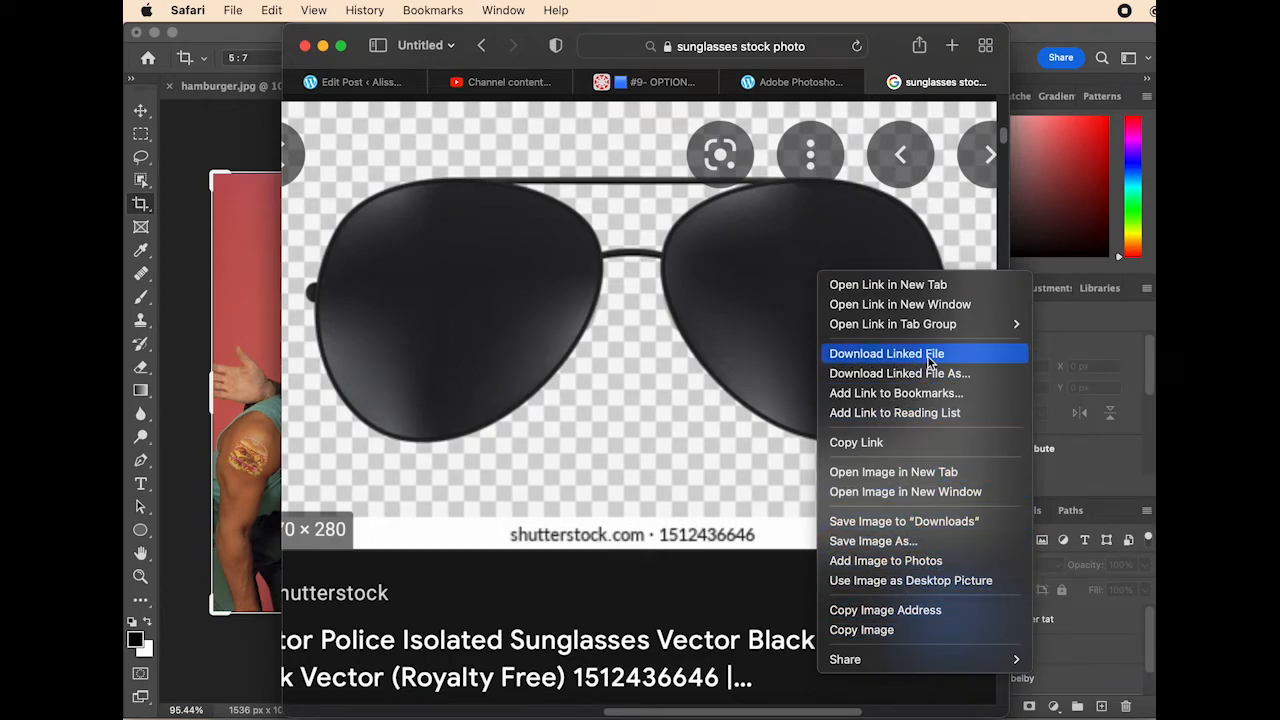
{"action": "left_click", "coordinate": [675, 118]}
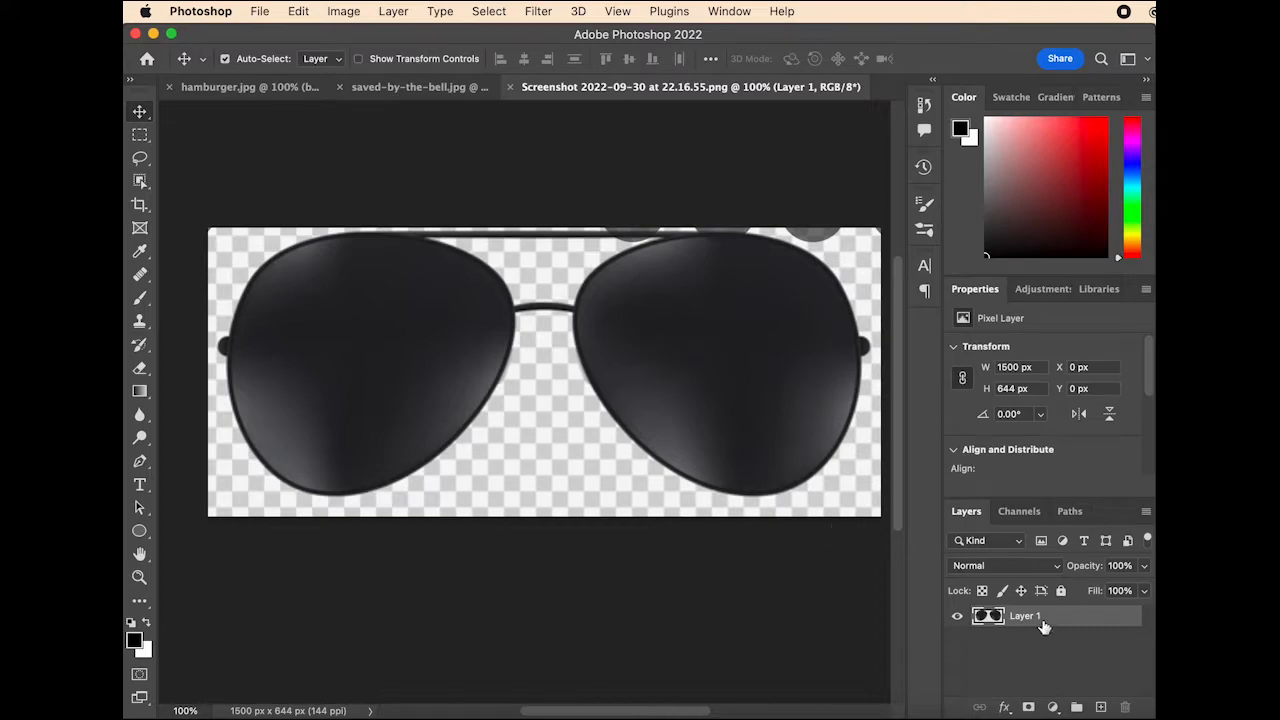
Copy the sunglasses layer from the screenshot file into saved-by-the-bell.jpg and place it at about X -146 px, Y 156 px.
{"action": "key", "text": "super+c"}
{"action": "key", "text": "super+v"}
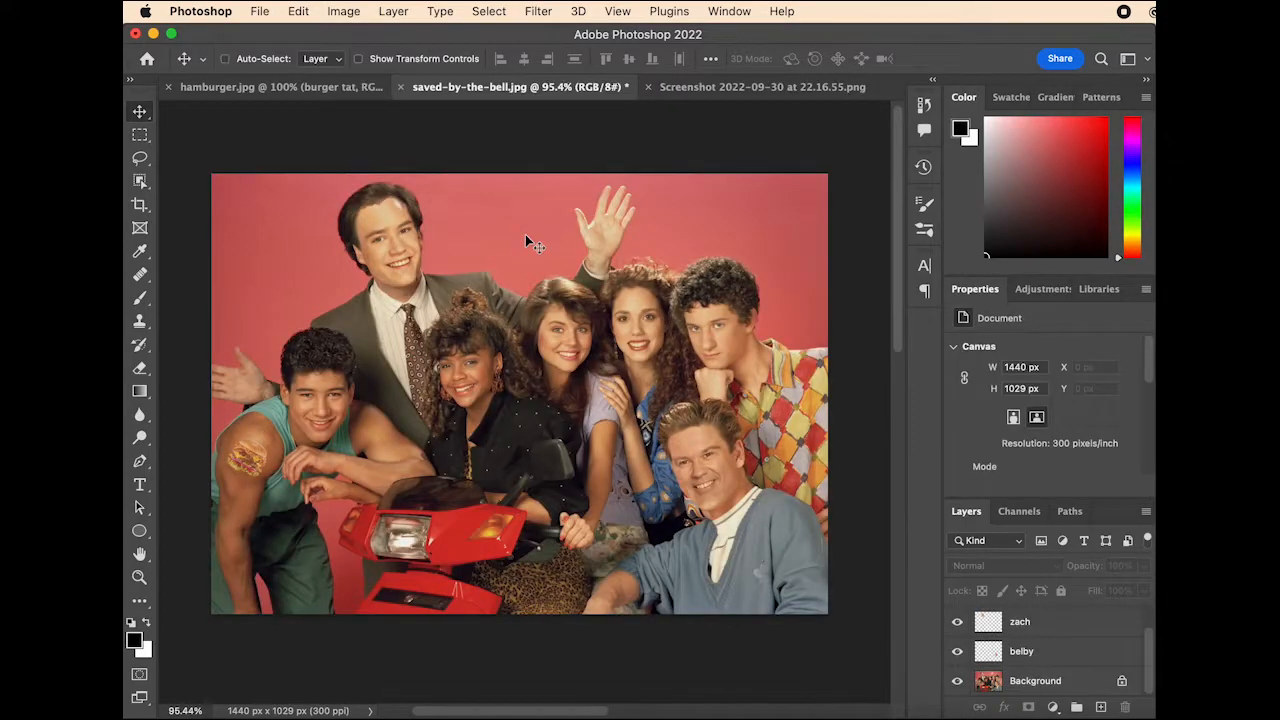
{"action": "left_click_drag", "start_coordinate": [790, 272], "coordinate": [728, 257]}
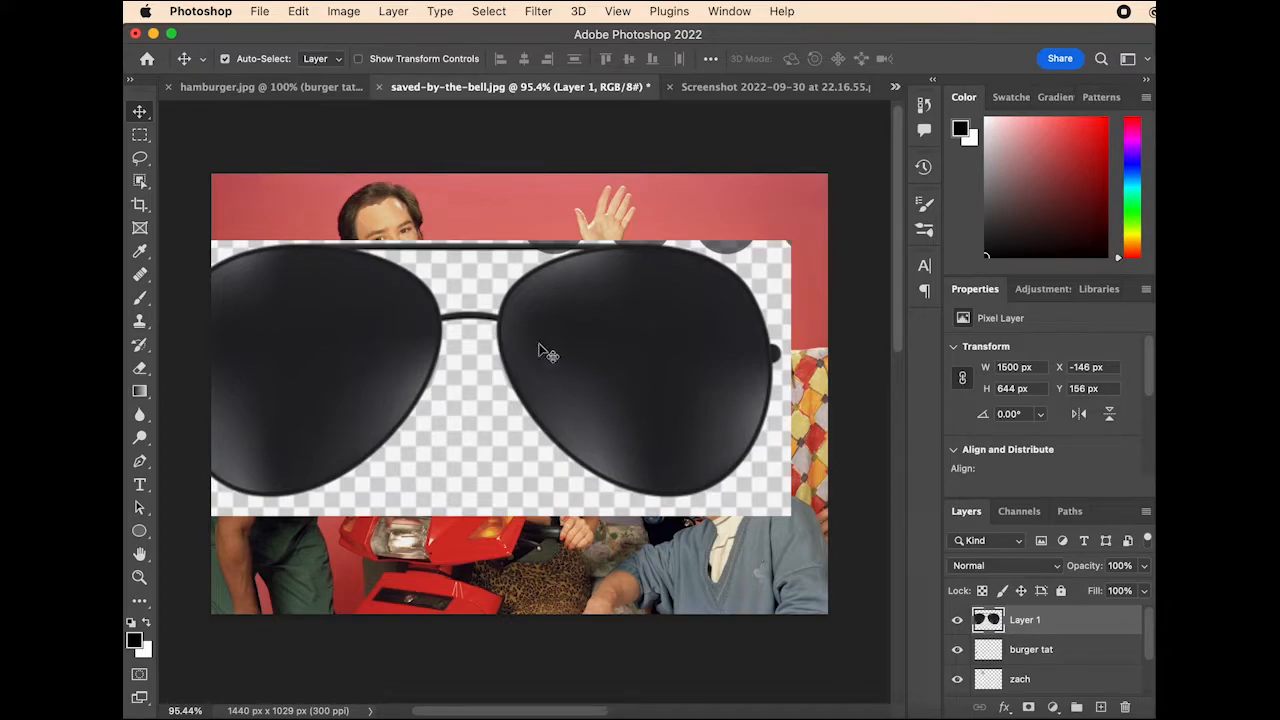
Scale the sunglasses layer to about 18% and place it over the curly-haired young man's forehead at about X 1042 px, Y 254 px.
{"action": "left_click", "coordinate": [298, 12]}
{"action": "left_click", "coordinate": [322, 389]}
{"action": "left_click_drag", "start_coordinate": [790, 241], "coordinate": [441, 390]}
{"action": "left_click_drag", "start_coordinate": [317, 474], "coordinate": [542, 537]}
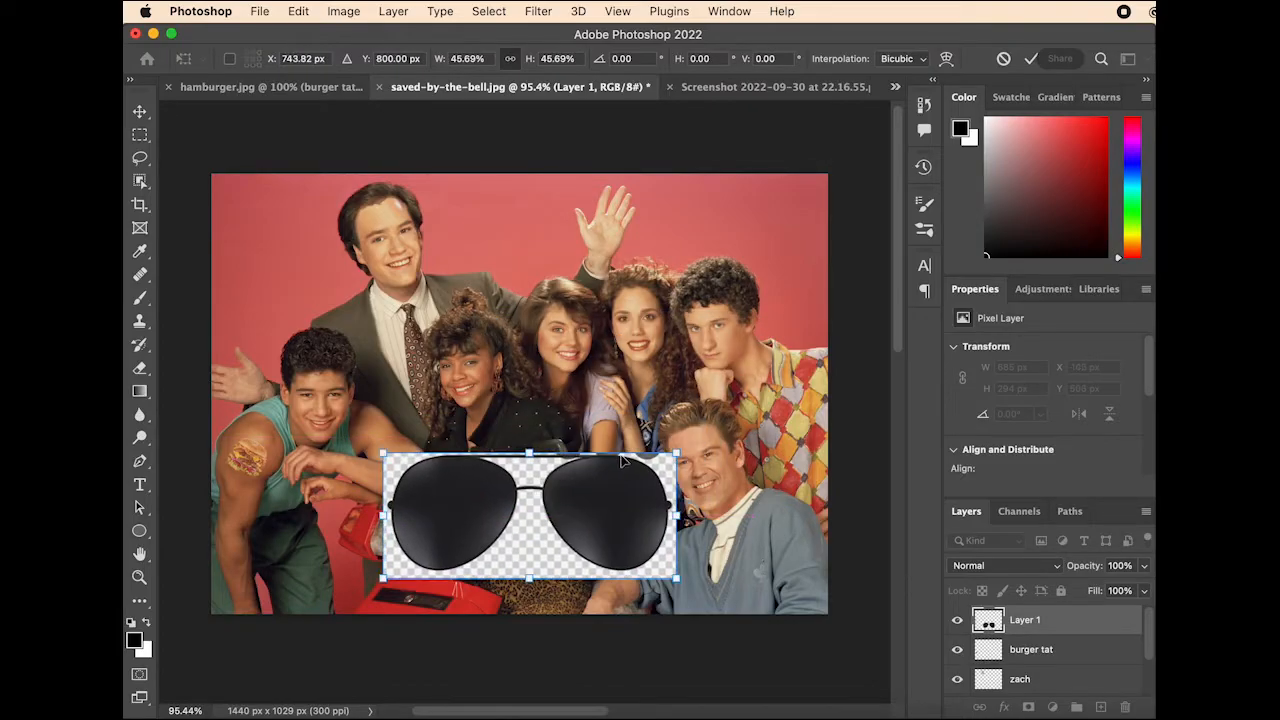
{"action": "left_click_drag", "start_coordinate": [677, 453], "coordinate": [508, 514]}
{"action": "left_click_drag", "start_coordinate": [450, 545], "coordinate": [728, 258]}
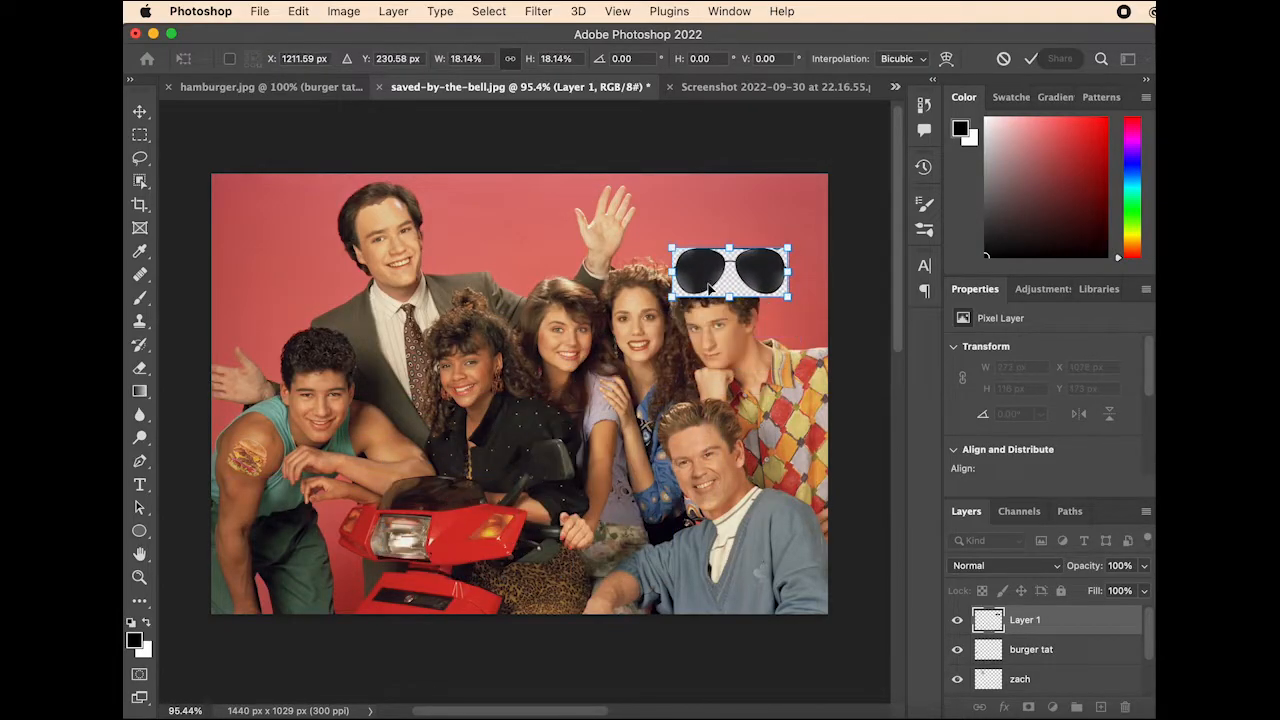
{"action": "scroll", "coordinate": [732, 356], "scroll_direction": "up", "scroll_amount": 3}
{"action": "scroll", "coordinate": [732, 356], "scroll_direction": "up", "scroll_amount": 5}
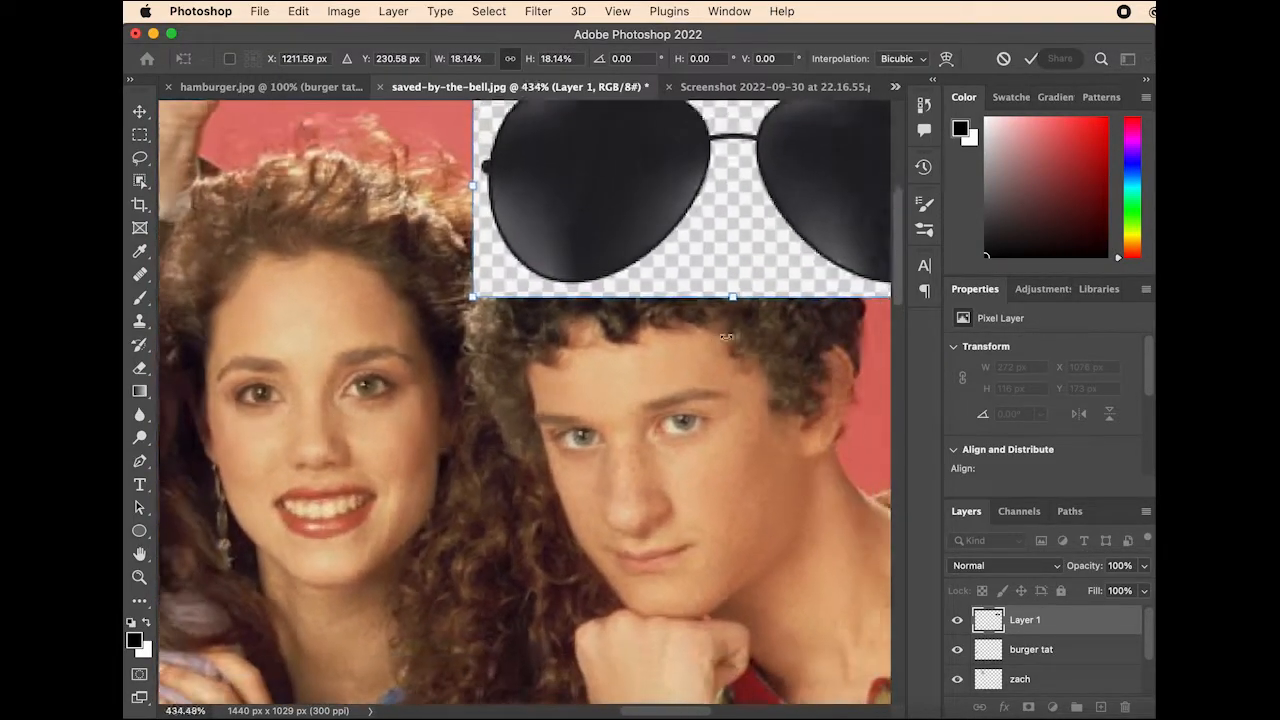
{"action": "left_click_drag", "start_coordinate": [728, 190], "coordinate": [683, 343]}
Roughly erase the checkered background around the left lens and above the right lens with a soft 25 px eraser.
{"action": "left_click", "coordinate": [140, 368]}
{"action": "mouse_move", "coordinate": [440, 415]}
{"action": "left_mouse_down"}
{"action": "mouse_move", "coordinate": [502, 473]}
{"action": "mouse_move", "coordinate": [637, 423]}
{"action": "mouse_move", "coordinate": [710, 421]}
{"action": "mouse_move", "coordinate": [620, 381]}
{"action": "mouse_move", "coordinate": [620, 366]}
{"action": "mouse_move", "coordinate": [625, 386]}
{"action": "mouse_move", "coordinate": [580, 426]}
{"action": "mouse_move", "coordinate": [635, 381]}
{"action": "mouse_move", "coordinate": [660, 411]}
{"action": "mouse_move", "coordinate": [640, 326]}
{"action": "mouse_move", "coordinate": [670, 381]}
{"action": "mouse_move", "coordinate": [750, 435]}
{"action": "left_mouse_up"}
{"action": "key", "text": "super+z"}
{"action": "key", "text": "super+z"}
{"action": "mouse_move", "coordinate": [486, 457]}
{"action": "left_mouse_down"}
{"action": "mouse_move", "coordinate": [442, 438]}
{"action": "mouse_move", "coordinate": [428, 350]}
{"action": "left_mouse_up"}
{"action": "mouse_move", "coordinate": [430, 288]}
{"action": "left_mouse_down"}
{"action": "mouse_move", "coordinate": [468, 258]}
{"action": "mouse_move", "coordinate": [517, 246]}
{"action": "left_mouse_up"}
{"action": "scroll", "coordinate": [530, 238], "scroll_direction": "right", "scroll_amount": 5}
{"action": "left_click_drag", "start_coordinate": [581, 219], "coordinate": [634, 248]}
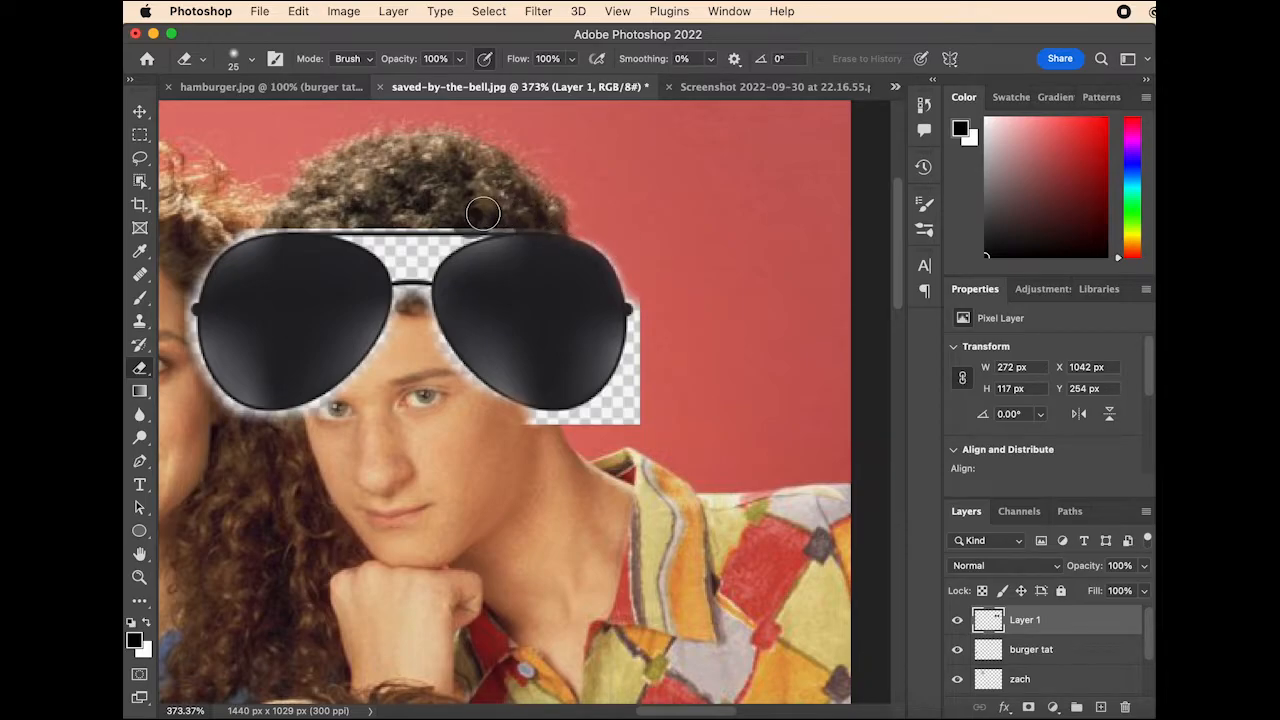
Change the 25 px eraser to a hard tip and erase the pale strip above the sunglasses' top bar.
{"action": "scroll", "coordinate": [543, 215], "scroll_direction": "up", "scroll_amount": 10}
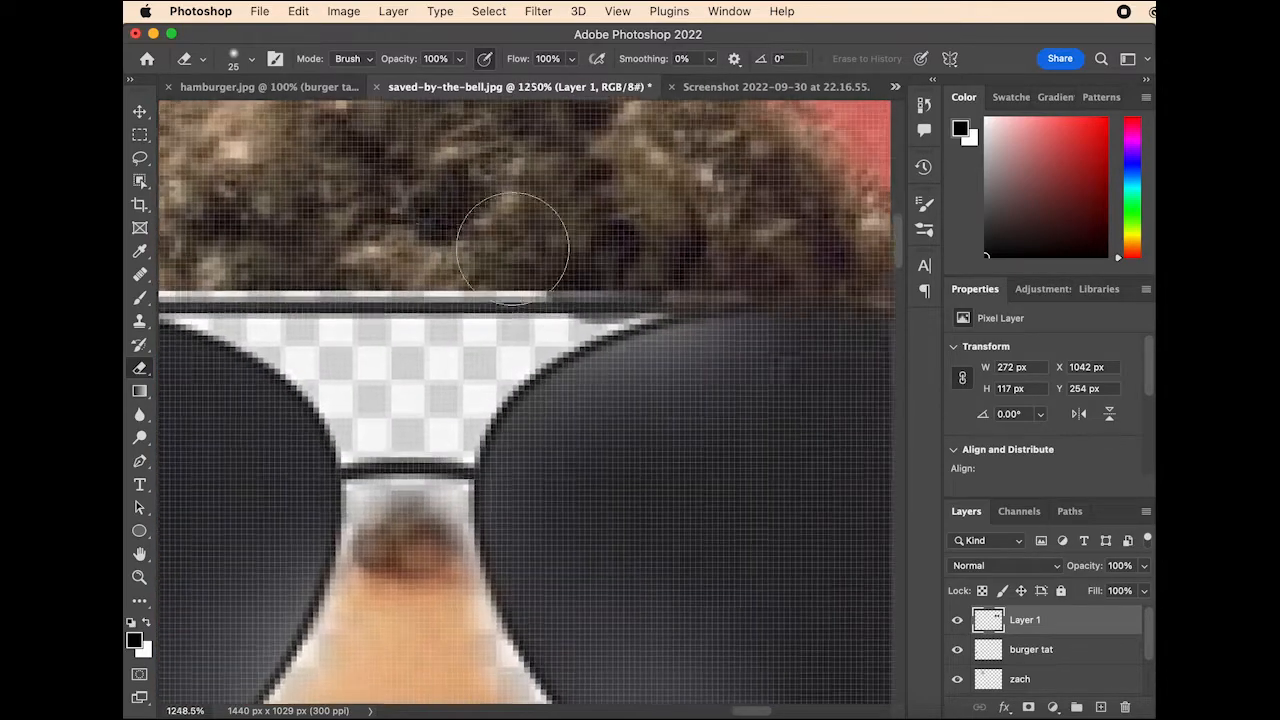
{"action": "left_click", "coordinate": [253, 62]}
{"action": "left_click_drag", "start_coordinate": [233, 154], "coordinate": [338, 155]}
{"action": "left_click", "coordinate": [656, 233]}
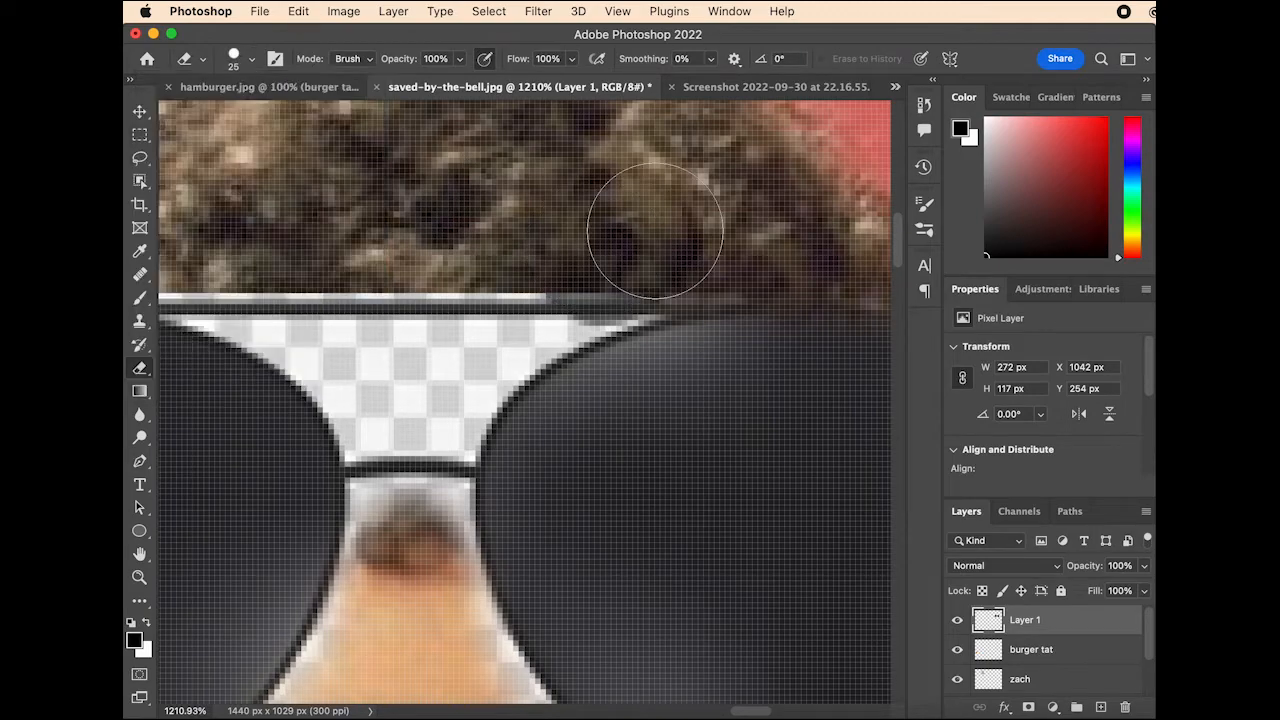
{"action": "mouse_move", "coordinate": [708, 233]}
{"action": "left_mouse_down"}
{"action": "mouse_move", "coordinate": [463, 224]}
{"action": "mouse_move", "coordinate": [510, 231]}
{"action": "mouse_move", "coordinate": [434, 235]}
{"action": "mouse_move", "coordinate": [528, 233]}
{"action": "left_mouse_up"}
{"action": "mouse_move", "coordinate": [365, 246]}
{"action": "left_mouse_down"}
{"action": "mouse_move", "coordinate": [699, 236]}
{"action": "mouse_move", "coordinate": [639, 268]}
{"action": "mouse_move", "coordinate": [378, 255]}
{"action": "mouse_move", "coordinate": [578, 240]}
{"action": "mouse_move", "coordinate": [378, 290]}
{"action": "mouse_move", "coordinate": [508, 210]}
{"action": "left_mouse_up"}
Erase the white fringe along the left lens's upper outer edge and hinge, reducing the eraser to 9 px and 3 px.
{"action": "key", "text": "bracketleft"}
{"action": "key", "text": "bracketleft"}
{"action": "key", "text": "bracketleft"}
{"action": "key", "text": "bracketleft"}
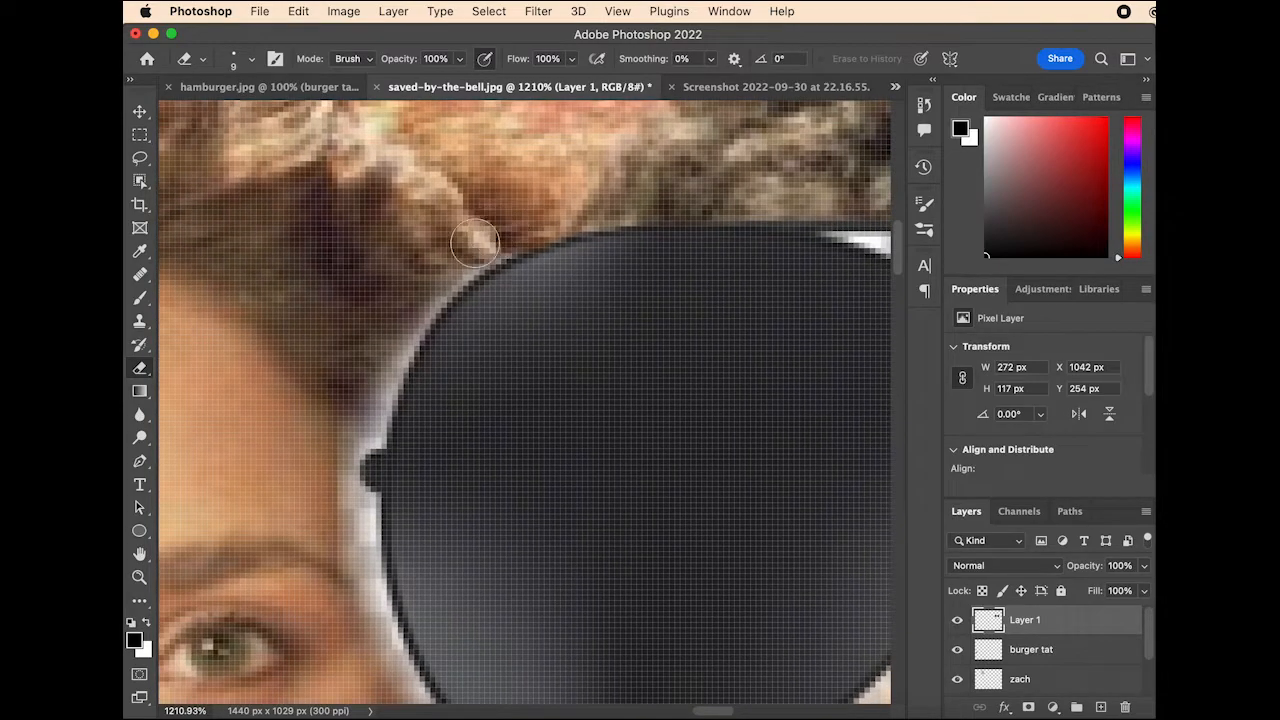
{"action": "mouse_move", "coordinate": [430, 265]}
{"action": "left_mouse_down"}
{"action": "mouse_move", "coordinate": [508, 222]}
{"action": "mouse_move", "coordinate": [442, 382]}
{"action": "left_mouse_up"}
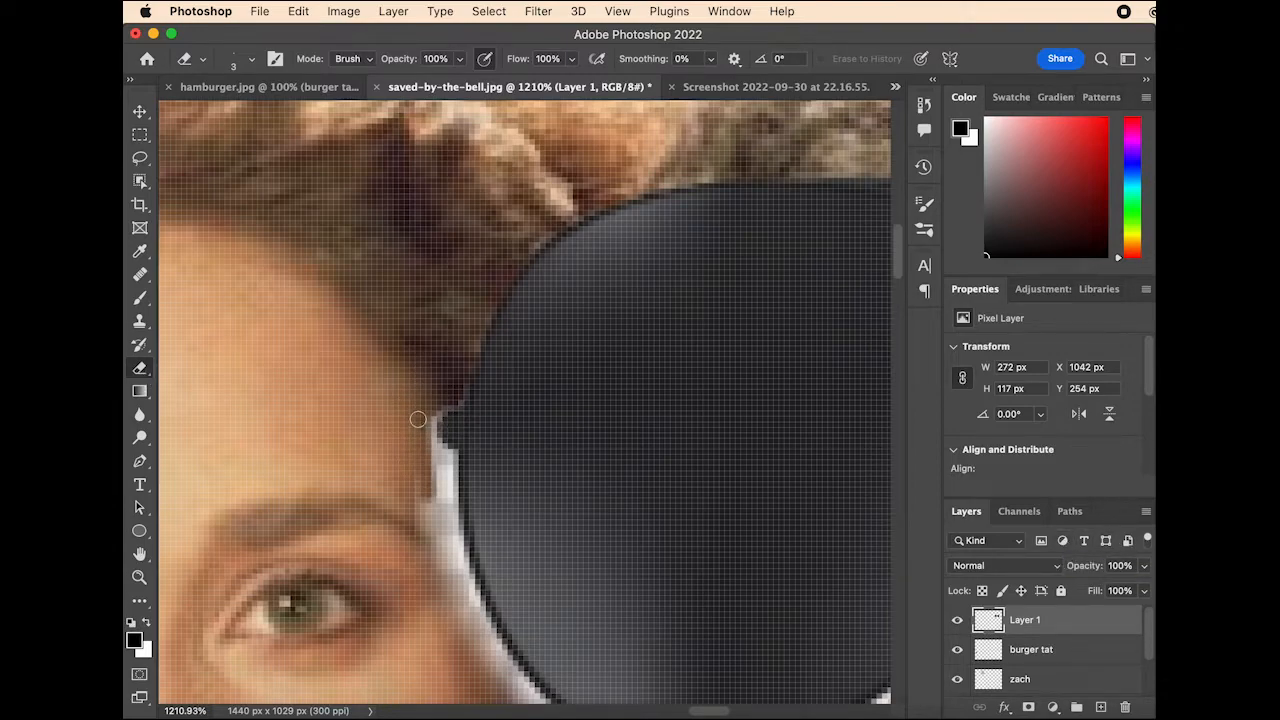
{"action": "mouse_move", "coordinate": [449, 482]}
{"action": "left_mouse_down"}
{"action": "mouse_move", "coordinate": [436, 541]}
{"action": "mouse_move", "coordinate": [447, 482]}
{"action": "left_mouse_up"}
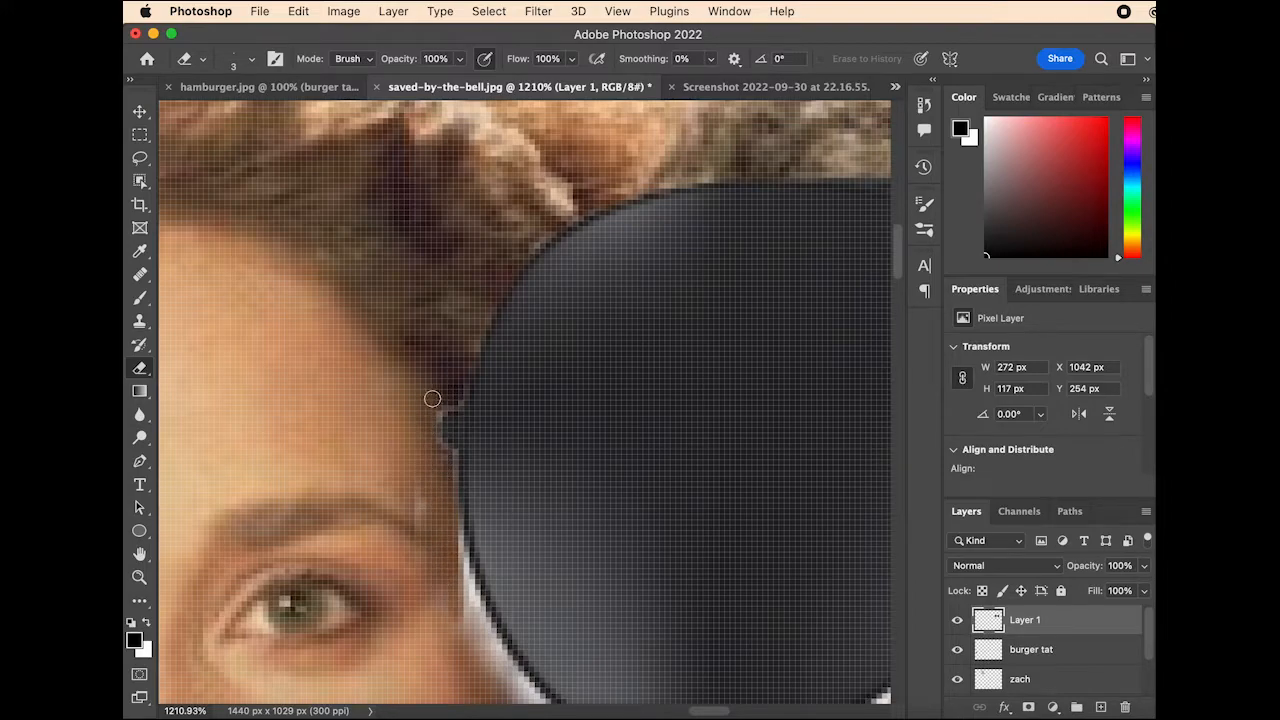
{"action": "left_click_drag", "start_coordinate": [454, 561], "coordinate": [459, 633]}
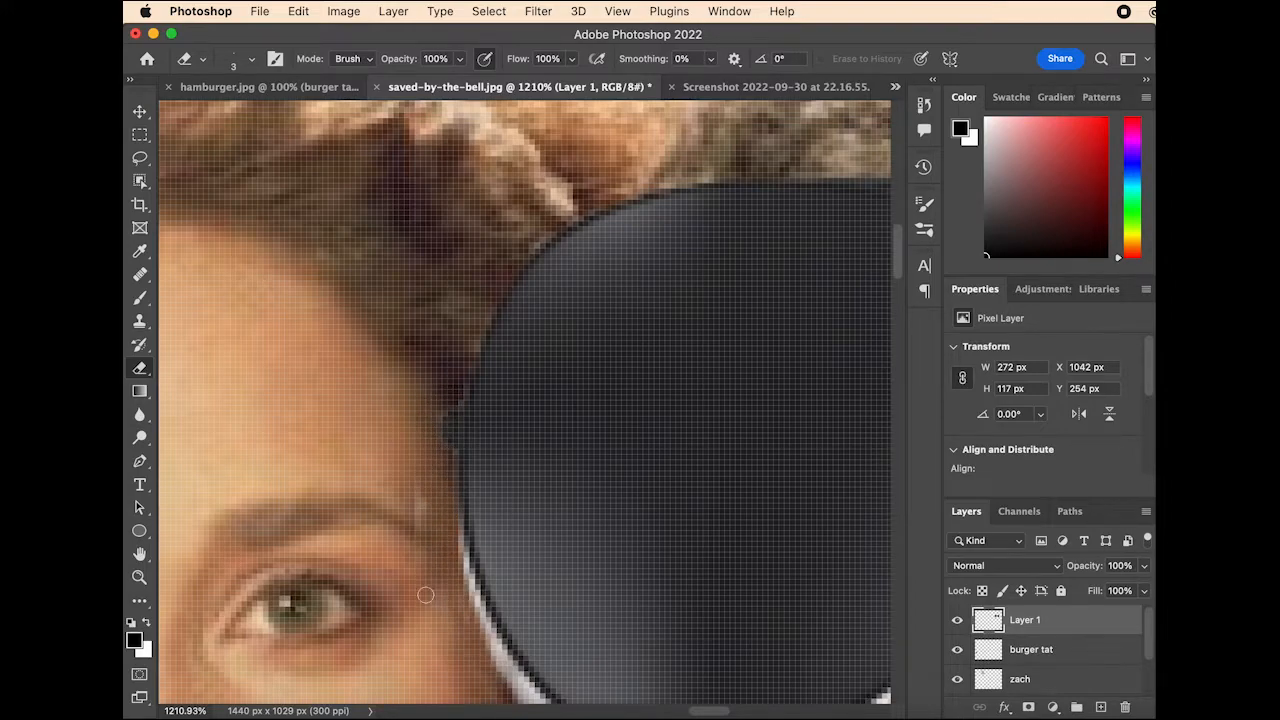
Erase the white fringe along the left lens's lower outer edge with a 6 px eraser.
{"action": "scroll", "coordinate": [421, 474], "scroll_direction": "down", "scroll_amount": 5}
{"action": "scroll", "coordinate": [421, 474], "scroll_direction": "right", "scroll_amount": 3}
{"action": "mouse_move", "coordinate": [401, 545]}
{"action": "left_mouse_down"}
{"action": "mouse_move", "coordinate": [462, 571]}
{"action": "mouse_move", "coordinate": [386, 567]}
{"action": "mouse_move", "coordinate": [536, 631]}
{"action": "mouse_move", "coordinate": [557, 618]}
{"action": "mouse_move", "coordinate": [624, 629]}
{"action": "mouse_move", "coordinate": [764, 602]}
{"action": "mouse_move", "coordinate": [750, 585]}
{"action": "mouse_move", "coordinate": [612, 611]}
{"action": "mouse_move", "coordinate": [516, 611]}
{"action": "mouse_move", "coordinate": [485, 595]}
{"action": "mouse_move", "coordinate": [506, 593]}
{"action": "mouse_move", "coordinate": [496, 586]}
{"action": "mouse_move", "coordinate": [565, 609]}
{"action": "mouse_move", "coordinate": [516, 612]}
{"action": "mouse_move", "coordinate": [587, 614]}
{"action": "left_mouse_up"}
{"action": "scroll", "coordinate": [404, 556], "scroll_direction": "up", "scroll_amount": 5}
{"action": "mouse_move", "coordinate": [456, 580]}
{"action": "left_mouse_down"}
{"action": "mouse_move", "coordinate": [405, 431]}
{"action": "mouse_move", "coordinate": [466, 623]}
{"action": "mouse_move", "coordinate": [446, 599]}
{"action": "left_mouse_up"}
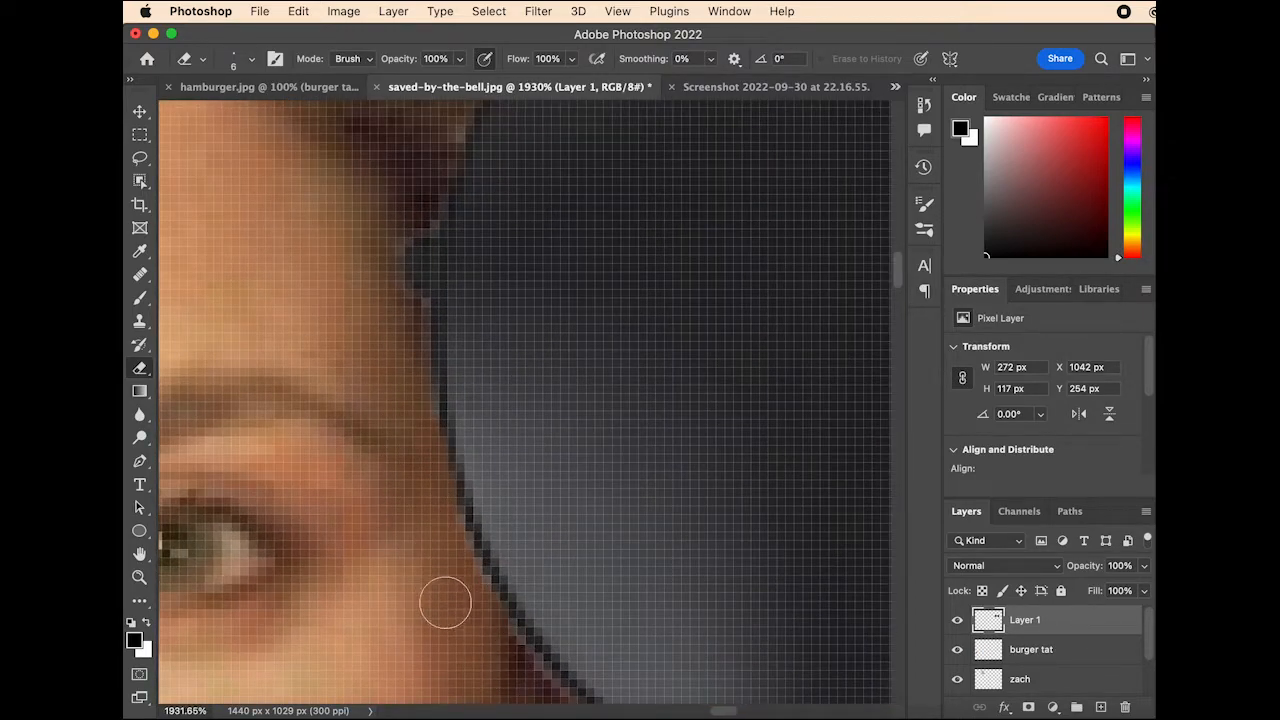
Clean up the remaining pale pixels beneath the left lens, over the long curly hair, with the 6 px eraser.
{"action": "scroll", "coordinate": [442, 600], "scroll_direction": "down", "scroll_amount": 5}
{"action": "scroll", "coordinate": [442, 600], "scroll_direction": "right", "scroll_amount": 6}
{"action": "left_click_drag", "start_coordinate": [298, 557], "coordinate": [480, 543]}
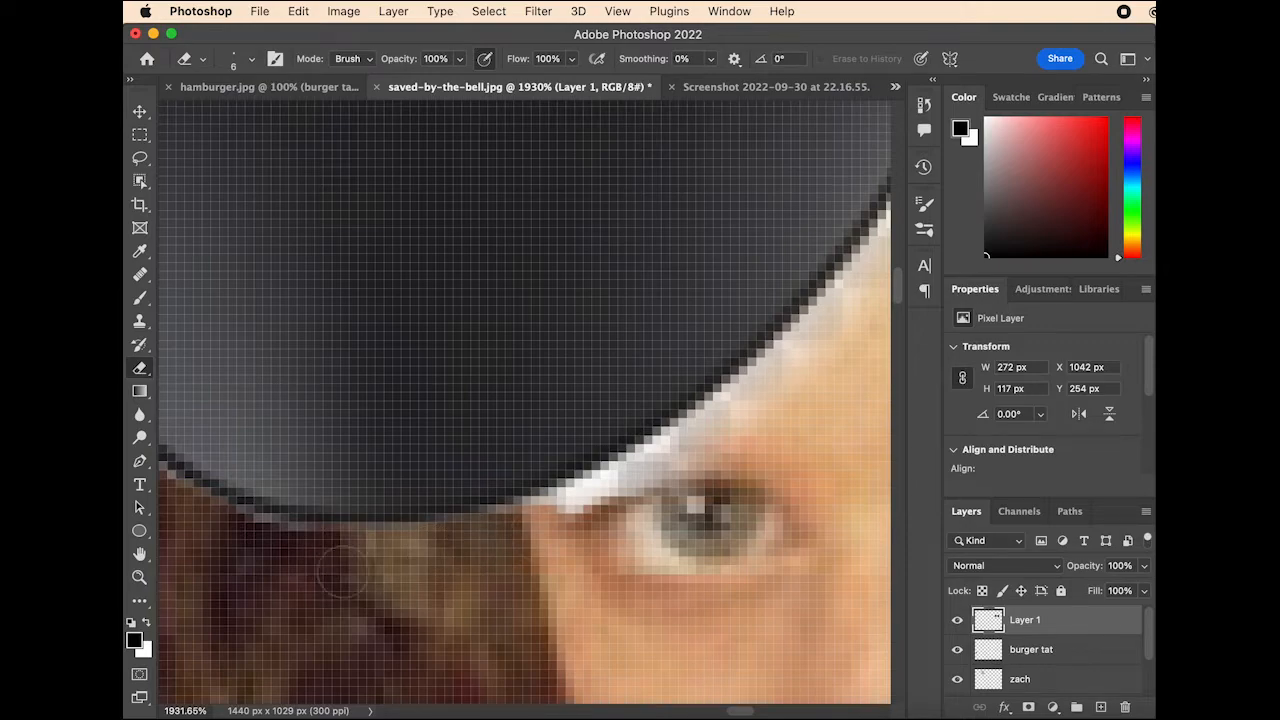
{"action": "scroll", "coordinate": [205, 545], "scroll_direction": "up", "scroll_amount": 2}
{"action": "scroll", "coordinate": [205, 545], "scroll_direction": "left", "scroll_amount": 3}
{"action": "left_click_drag", "start_coordinate": [328, 578], "coordinate": [341, 604]}
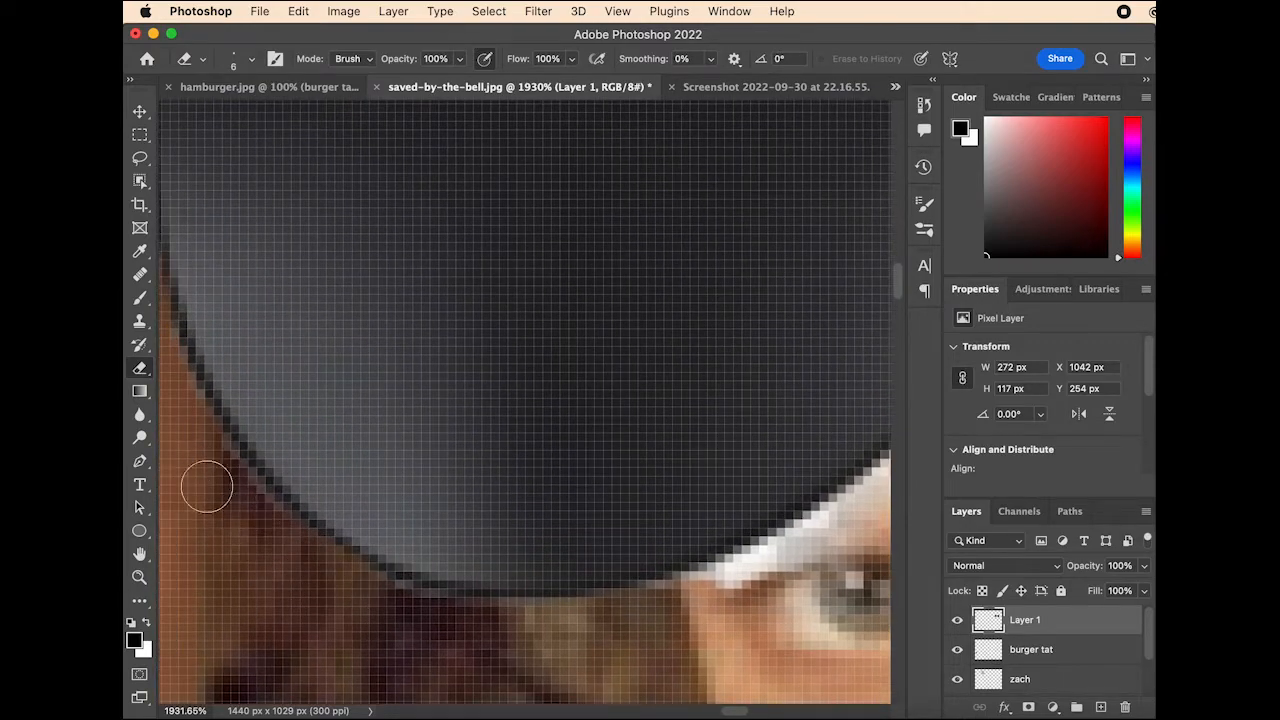
{"action": "scroll", "coordinate": [271, 583], "scroll_direction": "right", "scroll_amount": 7}
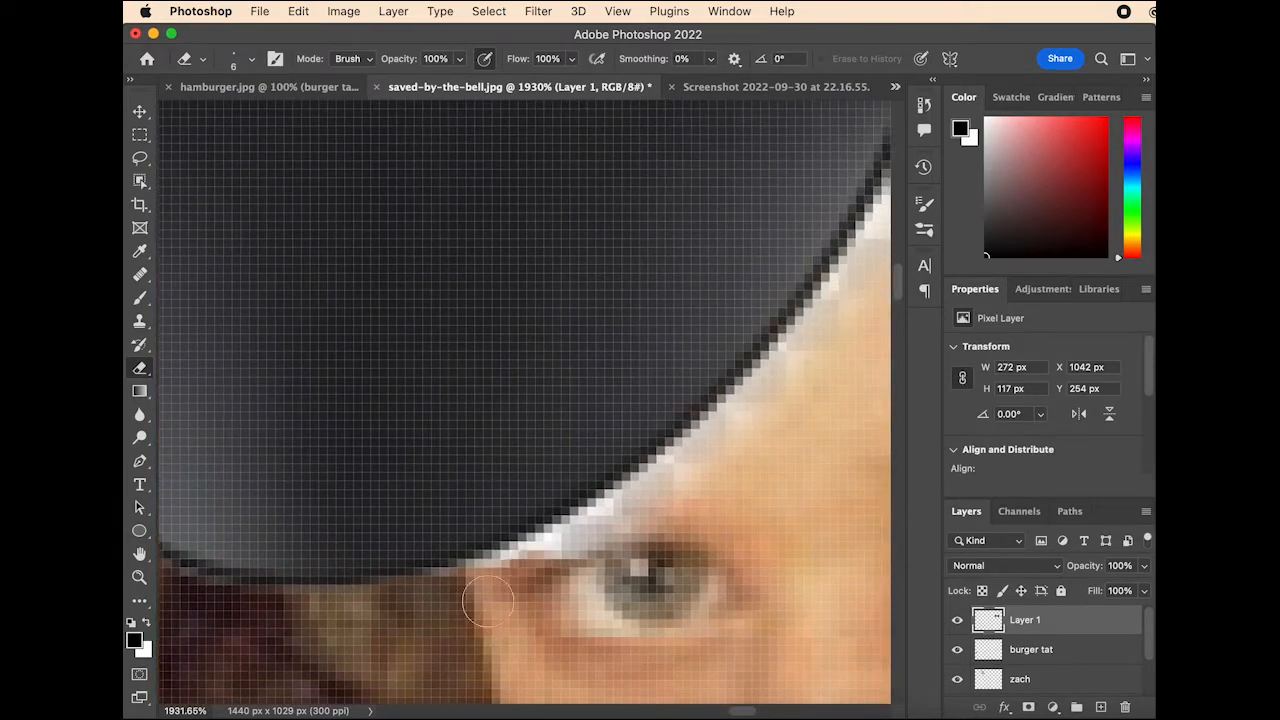
Erase the white fringe along the left lens's lower inner edge, from above the man's eye up the forehead.
{"action": "scroll", "coordinate": [594, 556], "scroll_direction": "right", "scroll_amount": 2}
{"action": "scroll", "coordinate": [594, 556], "scroll_direction": "up", "scroll_amount": 1}
{"action": "left_click_drag", "start_coordinate": [630, 504], "coordinate": [540, 544]}
{"action": "scroll", "coordinate": [727, 494], "scroll_direction": "right", "scroll_amount": 3}
{"action": "scroll", "coordinate": [727, 494], "scroll_direction": "up", "scroll_amount": 3}
{"action": "mouse_move", "coordinate": [642, 522]}
{"action": "left_mouse_down"}
{"action": "mouse_move", "coordinate": [626, 511]}
{"action": "mouse_move", "coordinate": [680, 478]}
{"action": "mouse_move", "coordinate": [596, 564]}
{"action": "mouse_move", "coordinate": [552, 588]}
{"action": "left_mouse_up"}
{"action": "scroll", "coordinate": [688, 476], "scroll_direction": "right", "scroll_amount": 3}
{"action": "scroll", "coordinate": [688, 476], "scroll_direction": "up", "scroll_amount": 4}
{"action": "key", "text": "super+z"}
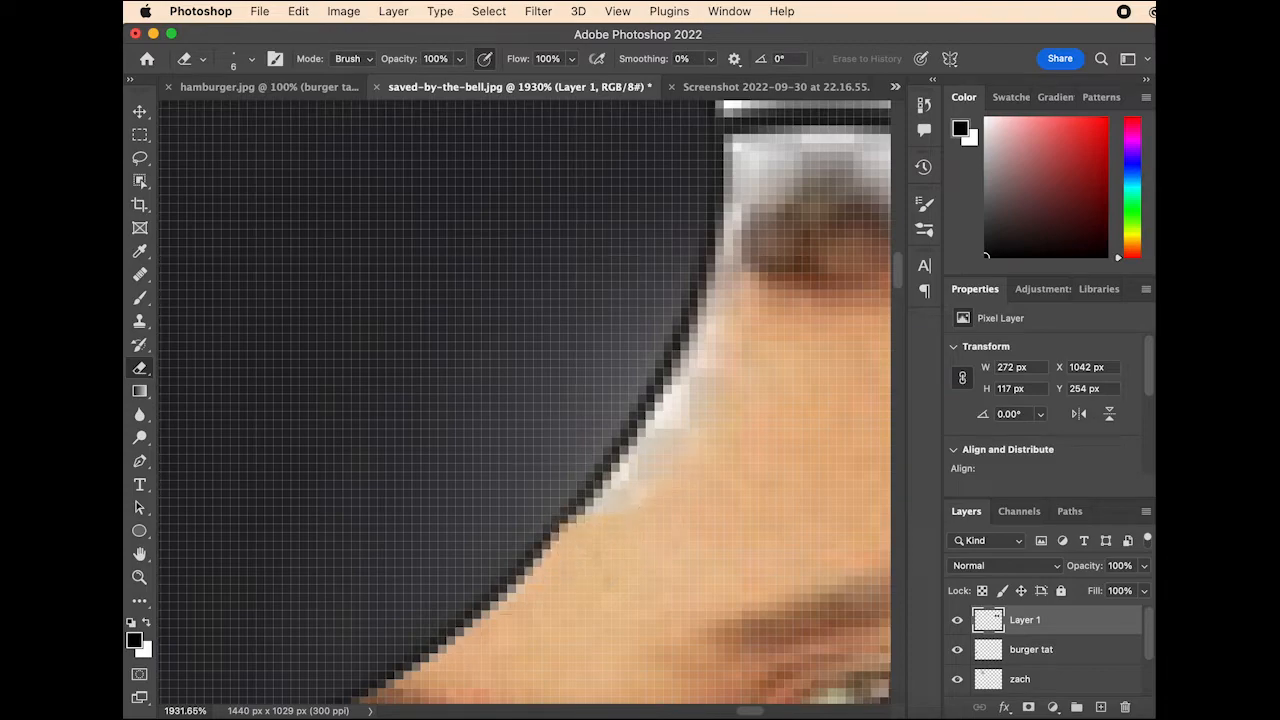
{"action": "mouse_move", "coordinate": [642, 486]}
{"action": "left_mouse_down"}
{"action": "mouse_move", "coordinate": [712, 374]}
{"action": "mouse_move", "coordinate": [682, 414]}
{"action": "left_mouse_up"}
Erase the pale background beneath the nose bridge and down the right lens's upper inner edge.
{"action": "scroll", "coordinate": [700, 396], "scroll_direction": "up", "scroll_amount": 3}
{"action": "scroll", "coordinate": [700, 396], "scroll_direction": "right", "scroll_amount": 1}
{"action": "mouse_move", "coordinate": [718, 330]}
{"action": "left_mouse_down"}
{"action": "mouse_move", "coordinate": [718, 374]}
{"action": "mouse_move", "coordinate": [695, 404]}
{"action": "mouse_move", "coordinate": [700, 316]}
{"action": "mouse_move", "coordinate": [718, 294]}
{"action": "mouse_move", "coordinate": [820, 304]}
{"action": "mouse_move", "coordinate": [864, 340]}
{"action": "left_mouse_up"}
{"action": "key", "text": "super+z"}
{"action": "scroll", "coordinate": [823, 348], "scroll_direction": "right", "scroll_amount": 4}
{"action": "scroll", "coordinate": [823, 348], "scroll_direction": "up", "scroll_amount": 2}
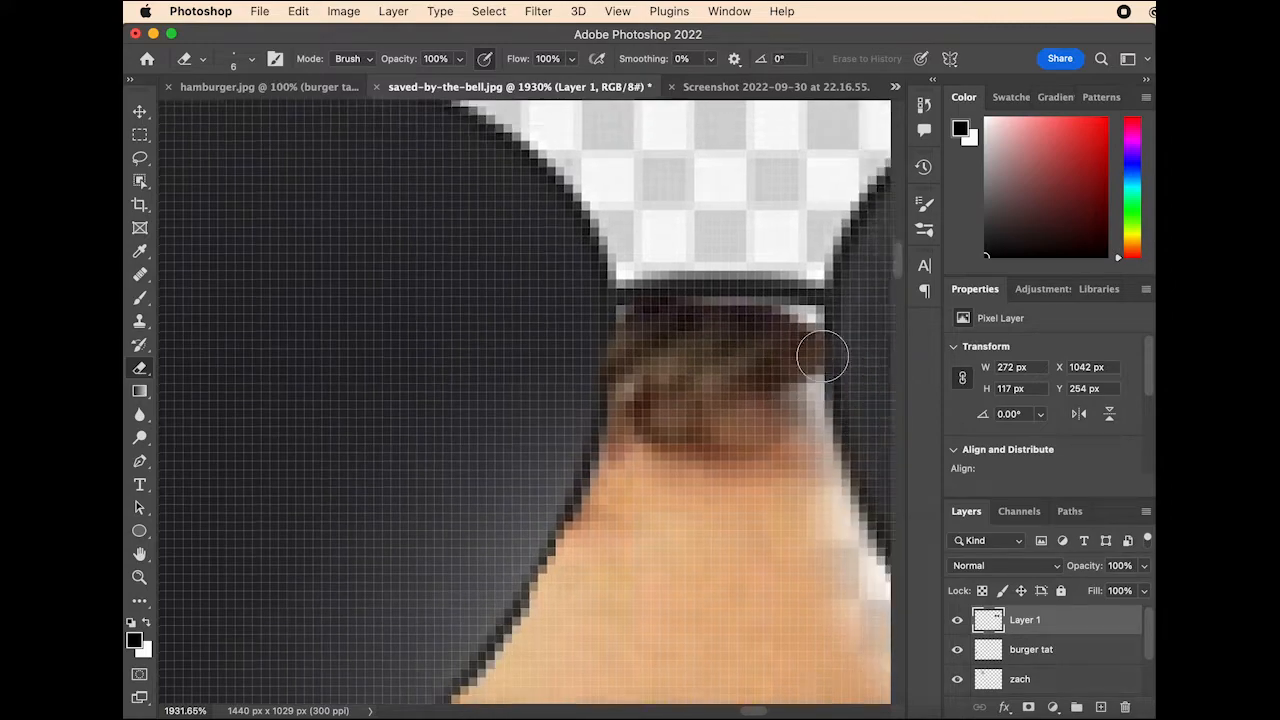
{"action": "left_click_drag", "start_coordinate": [677, 376], "coordinate": [552, 372]}
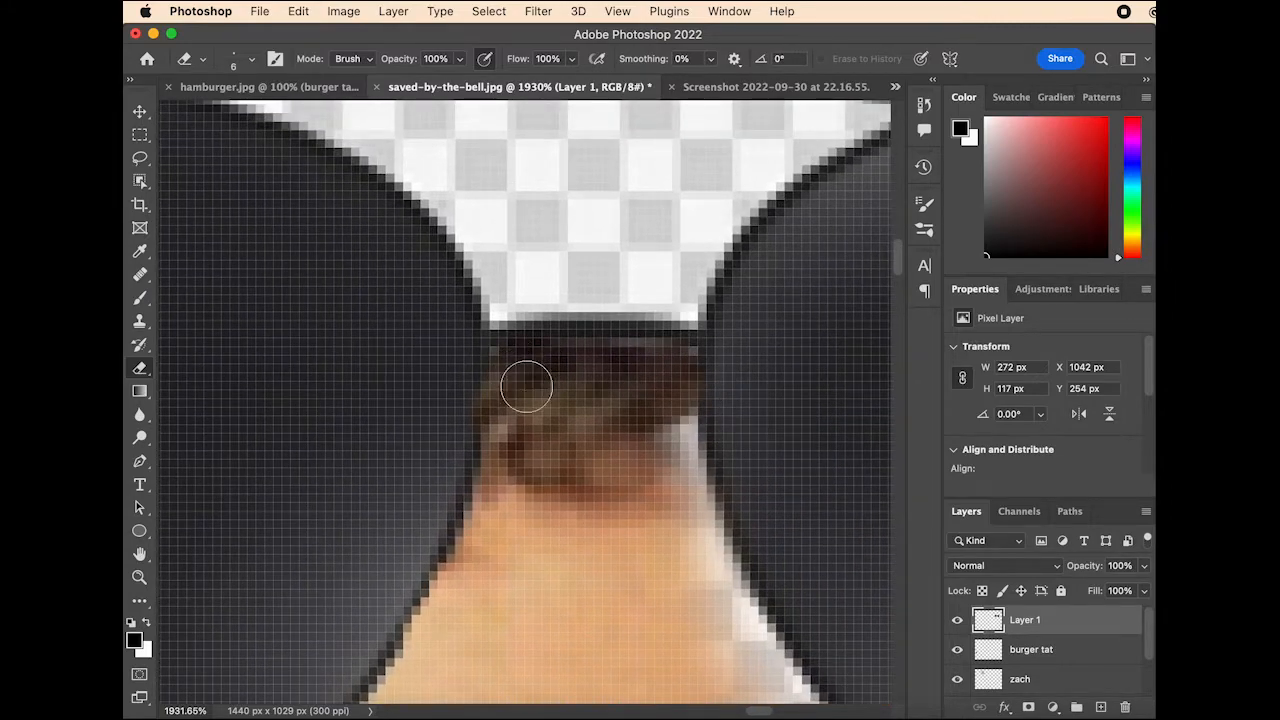
{"action": "mouse_move", "coordinate": [650, 412]}
{"action": "left_mouse_down"}
{"action": "mouse_move", "coordinate": [663, 492]}
{"action": "mouse_move", "coordinate": [665, 417]}
{"action": "mouse_move", "coordinate": [734, 616]}
{"action": "left_mouse_up"}
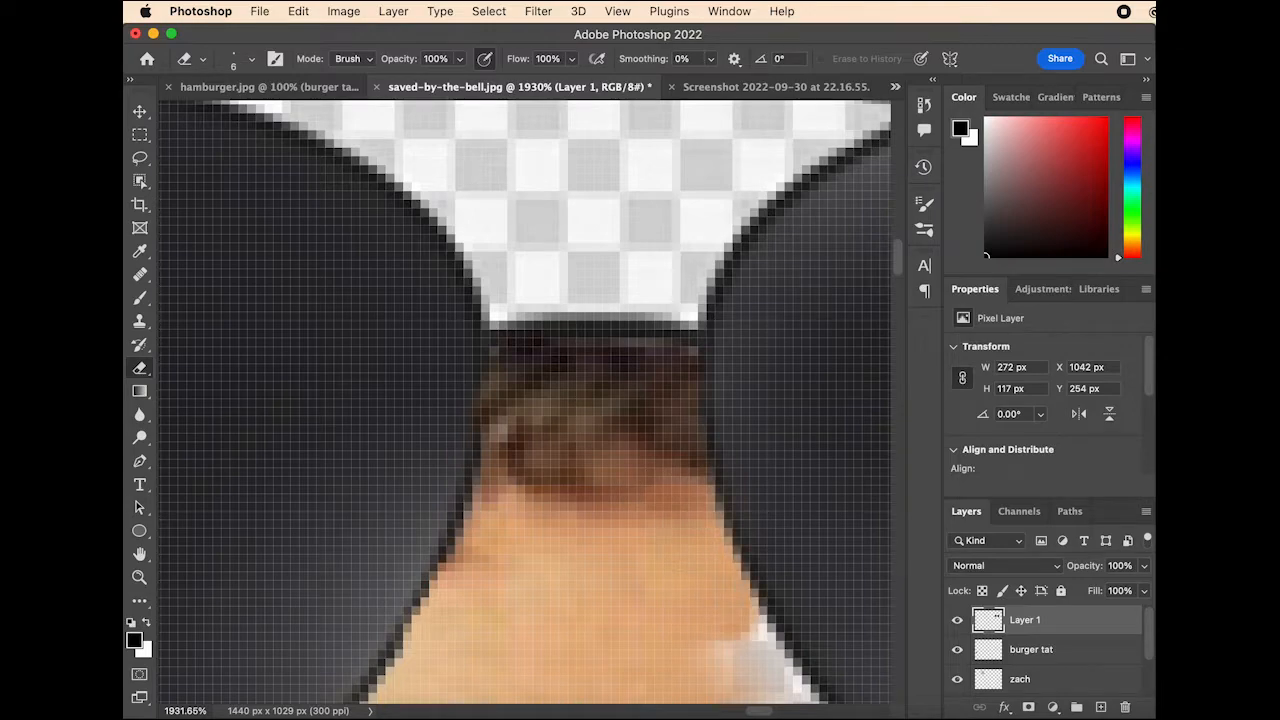
Erase the white fringe along the right lens's lower inner edge above the man's eyebrow, including the last stray pixels.
{"action": "scroll", "coordinate": [734, 616], "scroll_direction": "down", "scroll_amount": 4}
{"action": "scroll", "coordinate": [734, 616], "scroll_direction": "right", "scroll_amount": 4}
{"action": "mouse_move", "coordinate": [600, 520]}
{"action": "left_mouse_down"}
{"action": "mouse_move", "coordinate": [628, 600]}
{"action": "mouse_move", "coordinate": [661, 630]}
{"action": "left_mouse_up"}
{"action": "scroll", "coordinate": [661, 630], "scroll_direction": "down", "scroll_amount": 4}
{"action": "scroll", "coordinate": [661, 630], "scroll_direction": "right", "scroll_amount": 3}
{"action": "left_click_drag", "start_coordinate": [612, 545], "coordinate": [682, 615]}
{"action": "left_click_drag", "start_coordinate": [760, 650], "coordinate": [650, 520]}
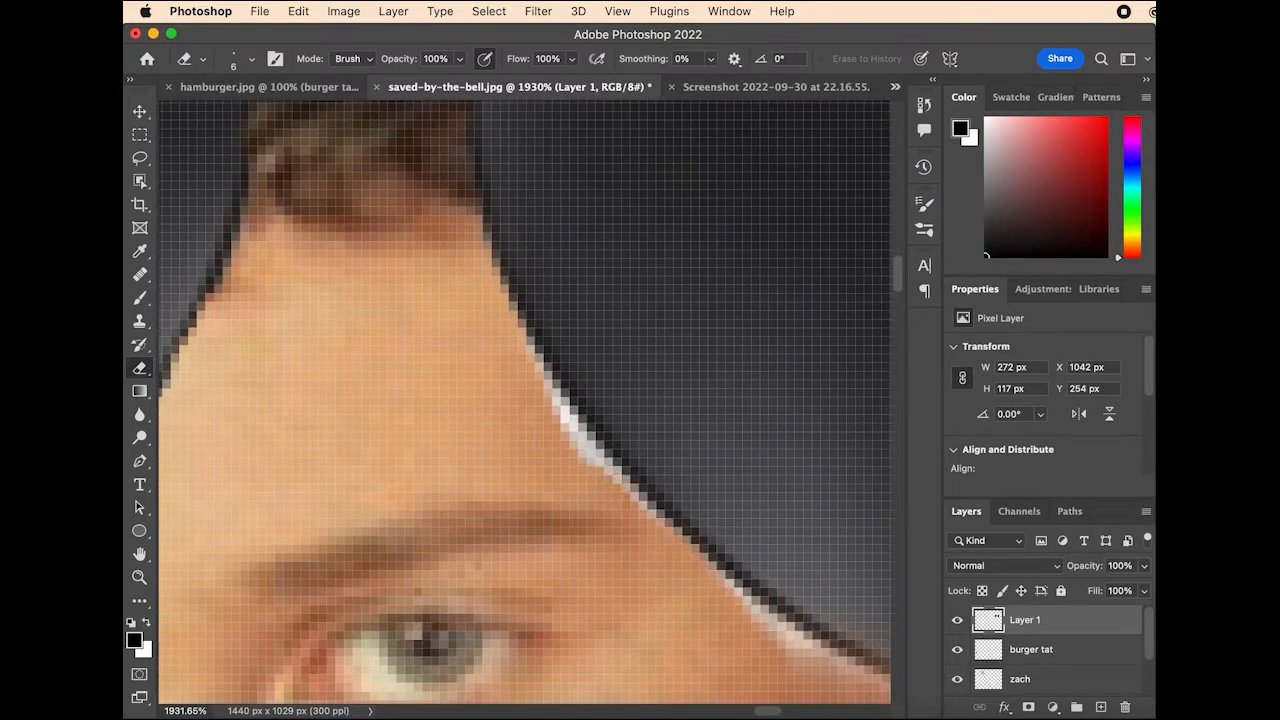
{"action": "scroll", "coordinate": [612, 490], "scroll_direction": "up", "scroll_amount": 5}
{"action": "left_click_drag", "start_coordinate": [588, 436], "coordinate": [704, 604]}
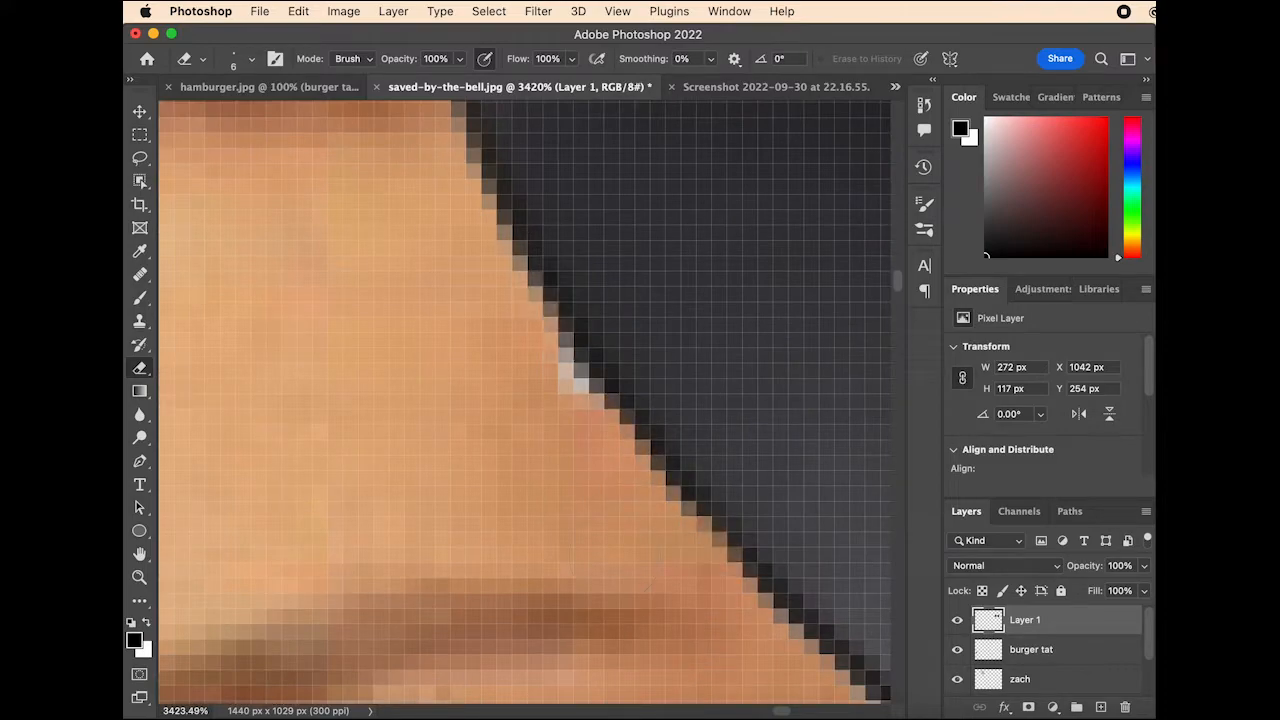
{"action": "left_click_drag", "start_coordinate": [570, 415], "coordinate": [510, 335]}
Erase the checkered area between the two lenses, the top bar and the nose bridge, enlarging the eraser for the middle.
{"action": "scroll", "coordinate": [500, 390], "scroll_direction": "up", "scroll_amount": 4}
{"action": "scroll", "coordinate": [360, 391], "scroll_direction": "up", "scroll_amount": 7}
{"action": "mouse_move", "coordinate": [374, 503]}
{"action": "left_mouse_down"}
{"action": "mouse_move", "coordinate": [396, 440]}
{"action": "mouse_move", "coordinate": [340, 260]}
{"action": "mouse_move", "coordinate": [520, 400]}
{"action": "mouse_move", "coordinate": [380, 515]}
{"action": "mouse_move", "coordinate": [200, 500]}
{"action": "mouse_move", "coordinate": [290, 330]}
{"action": "mouse_move", "coordinate": [470, 270]}
{"action": "mouse_move", "coordinate": [432, 238]}
{"action": "mouse_move", "coordinate": [689, 223]}
{"action": "left_mouse_up"}
{"action": "scroll", "coordinate": [700, 240], "scroll_direction": "up", "scroll_amount": 4}
{"action": "mouse_move", "coordinate": [851, 258]}
{"action": "left_mouse_down"}
{"action": "mouse_move", "coordinate": [712, 281]}
{"action": "mouse_move", "coordinate": [555, 265]}
{"action": "mouse_move", "coordinate": [380, 280]}
{"action": "left_mouse_up"}
{"action": "scroll", "coordinate": [499, 341], "scroll_direction": "left", "scroll_amount": 5}
{"action": "key", "text": "bracketright"}
{"action": "key", "text": "bracketright"}
{"action": "key", "text": "bracketright"}
{"action": "key", "text": "bracketright"}
{"action": "mouse_move", "coordinate": [552, 410]}
{"action": "left_mouse_down"}
{"action": "mouse_move", "coordinate": [539, 486]}
{"action": "mouse_move", "coordinate": [483, 428]}
{"action": "mouse_move", "coordinate": [480, 402]}
{"action": "mouse_move", "coordinate": [583, 410]}
{"action": "mouse_move", "coordinate": [586, 386]}
{"action": "mouse_move", "coordinate": [463, 393]}
{"action": "mouse_move", "coordinate": [515, 405]}
{"action": "mouse_move", "coordinate": [478, 373]}
{"action": "mouse_move", "coordinate": [381, 341]}
{"action": "mouse_move", "coordinate": [346, 305]}
{"action": "mouse_move", "coordinate": [453, 338]}
{"action": "mouse_move", "coordinate": [380, 305]}
{"action": "mouse_move", "coordinate": [553, 310]}
{"action": "mouse_move", "coordinate": [475, 328]}
{"action": "mouse_move", "coordinate": [505, 442]}
{"action": "mouse_move", "coordinate": [410, 365]}
{"action": "mouse_move", "coordinate": [383, 310]}
{"action": "mouse_move", "coordinate": [455, 325]}
{"action": "mouse_move", "coordinate": [350, 320]}
{"action": "mouse_move", "coordinate": [319, 309]}
{"action": "left_mouse_up"}
Erase the leftover pale pixels between the top bar, the left lens's upper inner edge and the bridge with a 1 px eraser.
{"action": "key", "text": "bracketleft"}
{"action": "key", "text": "bracketleft"}
{"action": "key", "text": "bracketleft"}
{"action": "scroll", "coordinate": [363, 314], "scroll_direction": "left", "scroll_amount": 5}
{"action": "key", "text": "bracketleft"}
{"action": "key", "text": "bracketleft"}
{"action": "key", "text": "bracketleft"}
{"action": "key", "text": "bracketleft"}
{"action": "key", "text": "bracketleft"}
{"action": "scroll", "coordinate": [278, 304], "scroll_direction": "left", "scroll_amount": 5}
{"action": "left_click_drag", "start_coordinate": [471, 261], "coordinate": [612, 287]}
{"action": "scroll", "coordinate": [731, 231], "scroll_direction": "right", "scroll_amount": 1}
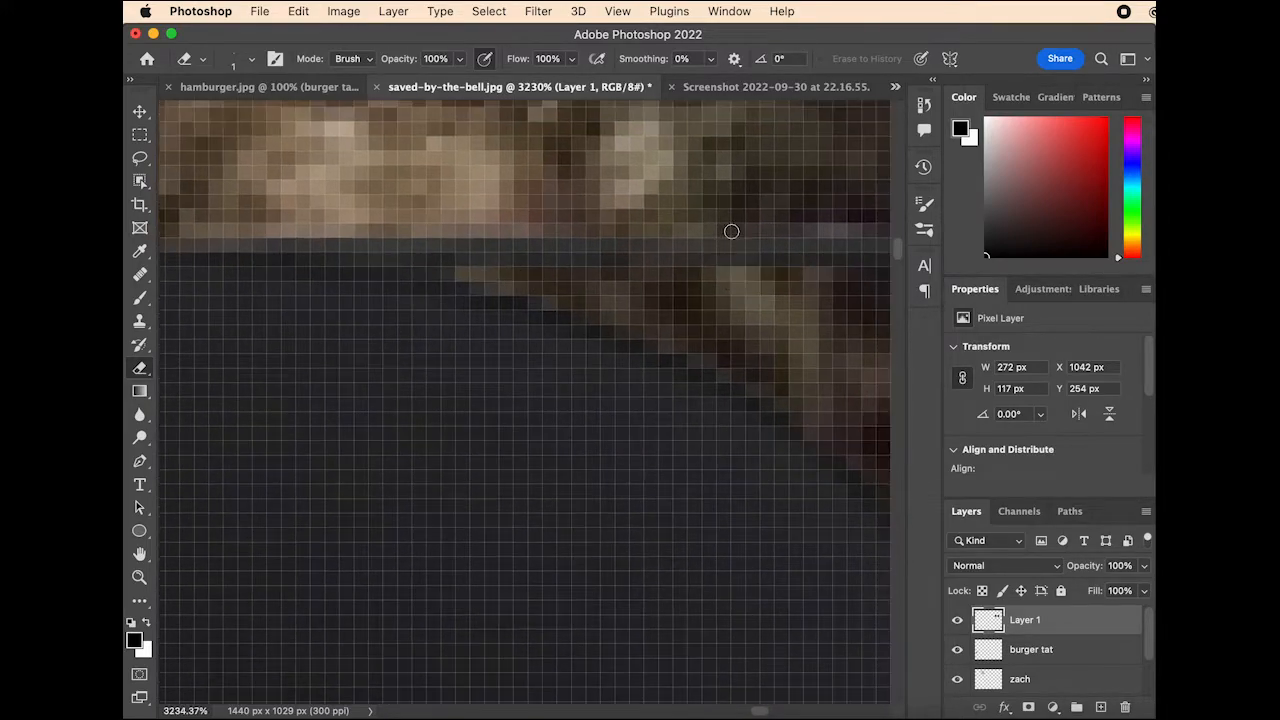
{"action": "scroll", "coordinate": [708, 300], "scroll_direction": "down", "scroll_amount": 4}
{"action": "scroll", "coordinate": [708, 300], "scroll_direction": "right", "scroll_amount": 4}
{"action": "left_click_drag", "start_coordinate": [751, 503], "coordinate": [775, 506]}
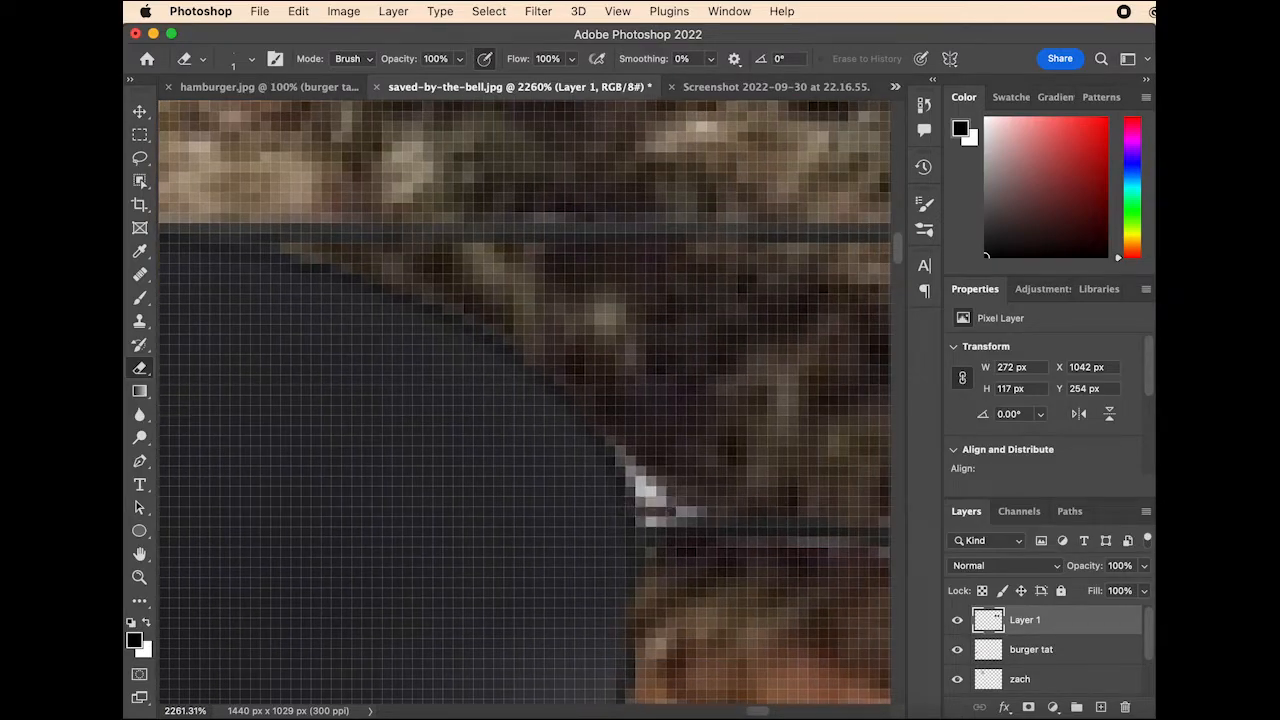
Erase the checkered background outside the right lens's lower and outer edge with a hard 40 px eraser.
{"action": "scroll", "coordinate": [691, 510], "scroll_direction": "down", "scroll_amount": 8}
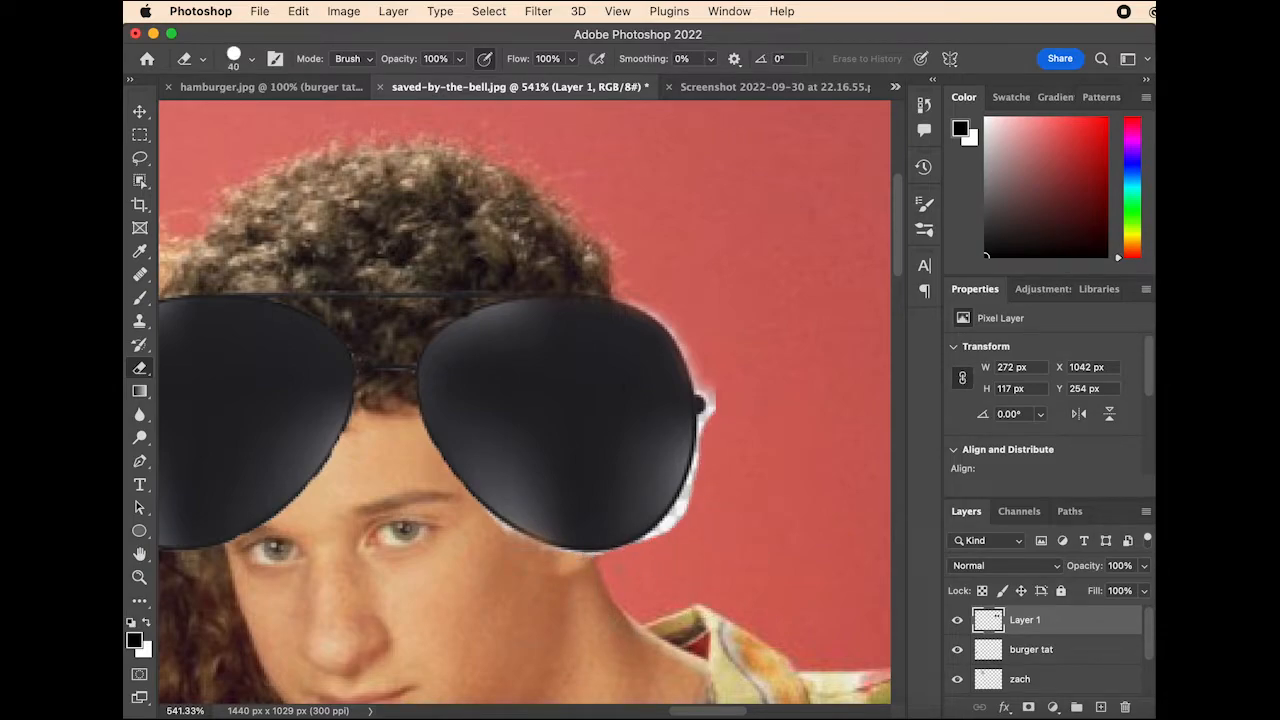
{"action": "left_click_drag", "start_coordinate": [706, 579], "coordinate": [674, 514]}
{"action": "key", "text": "super+z"}
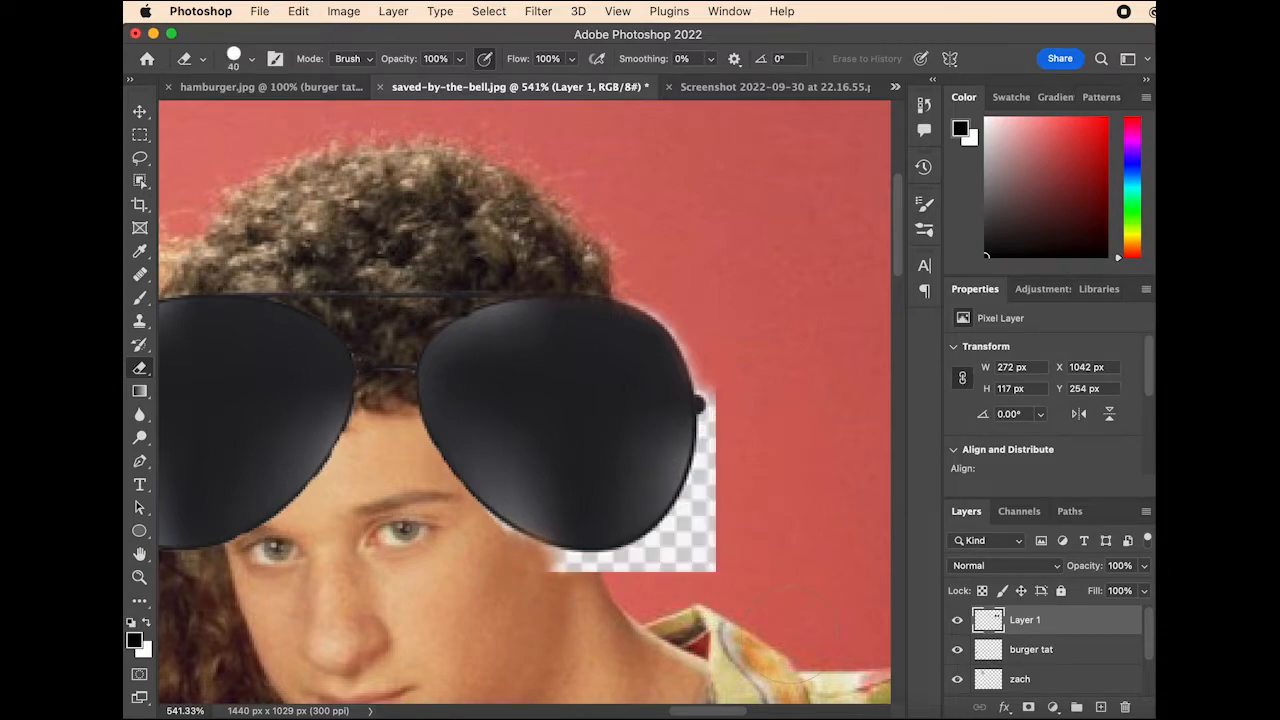
{"action": "scroll", "coordinate": [646, 459], "scroll_direction": "up", "scroll_amount": 3}
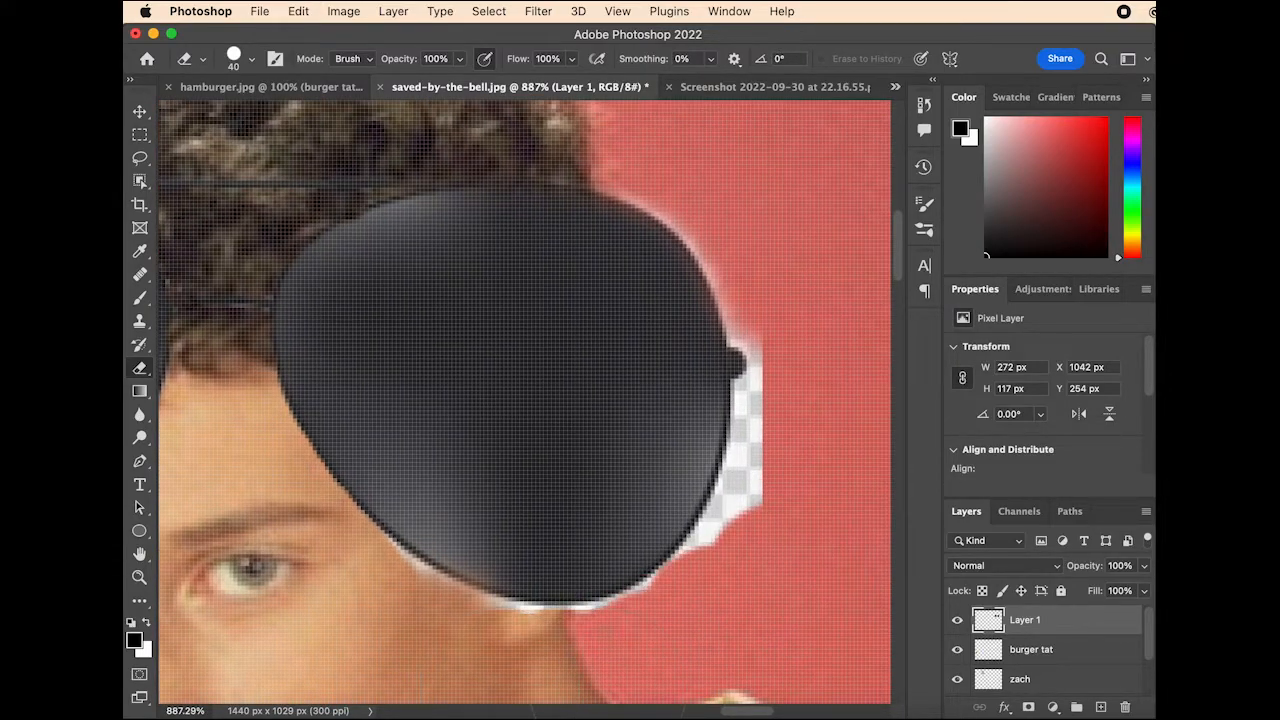
{"action": "left_click", "coordinate": [767, 568]}
{"action": "left_click", "coordinate": [791, 510]}
{"action": "left_click", "coordinate": [810, 454]}
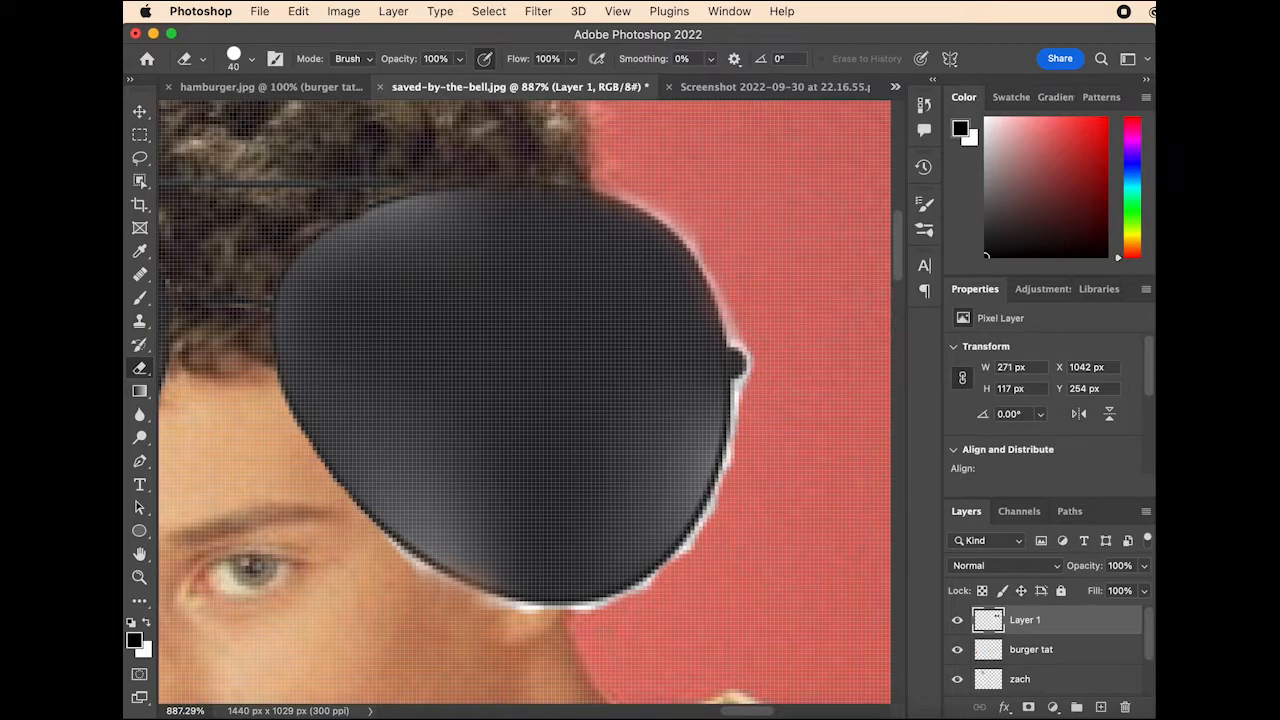
Erase the white fringe beneath the right lens with an 8 px eraser, undoing a stroke that cuts into the frame.
{"action": "scroll", "coordinate": [771, 471], "scroll_direction": "up", "scroll_amount": 3}
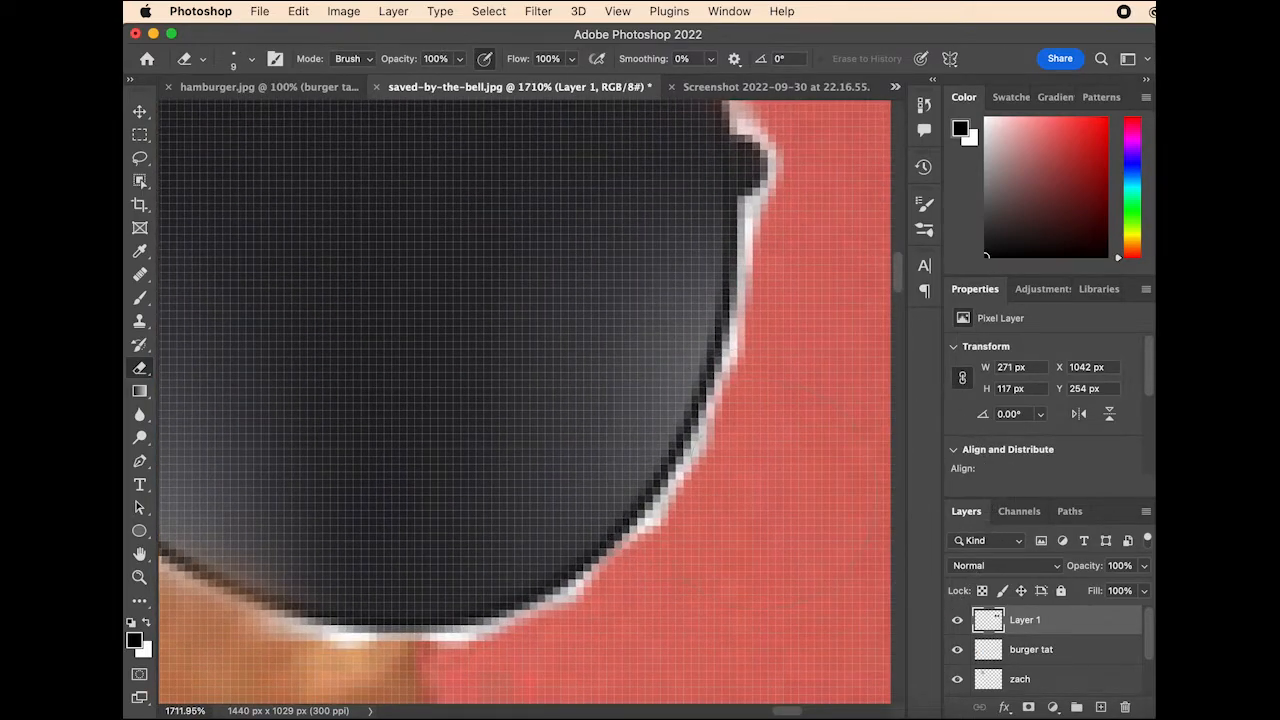
{"action": "mouse_move", "coordinate": [678, 482]}
{"action": "left_mouse_down"}
{"action": "mouse_move", "coordinate": [641, 530]}
{"action": "mouse_move", "coordinate": [545, 602]}
{"action": "left_mouse_up"}
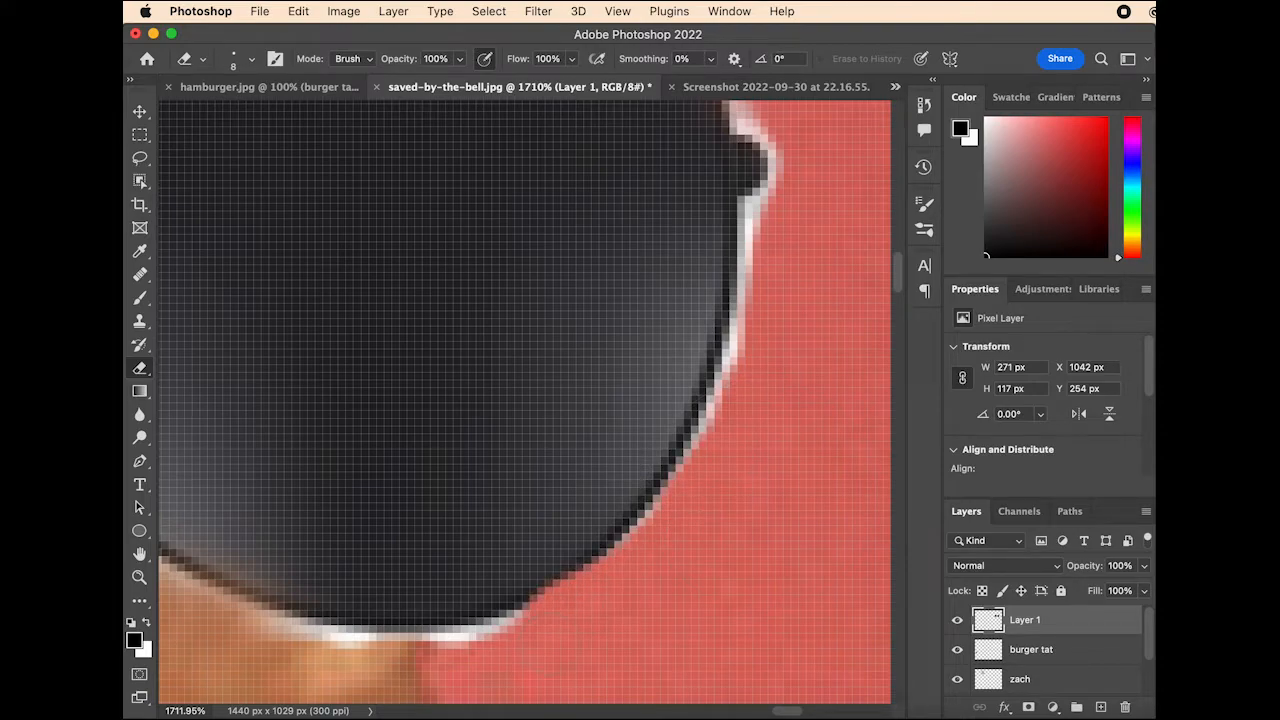
{"action": "key", "text": "super+z"}
{"action": "scroll", "coordinate": [523, 400], "scroll_direction": "left", "scroll_amount": 5}
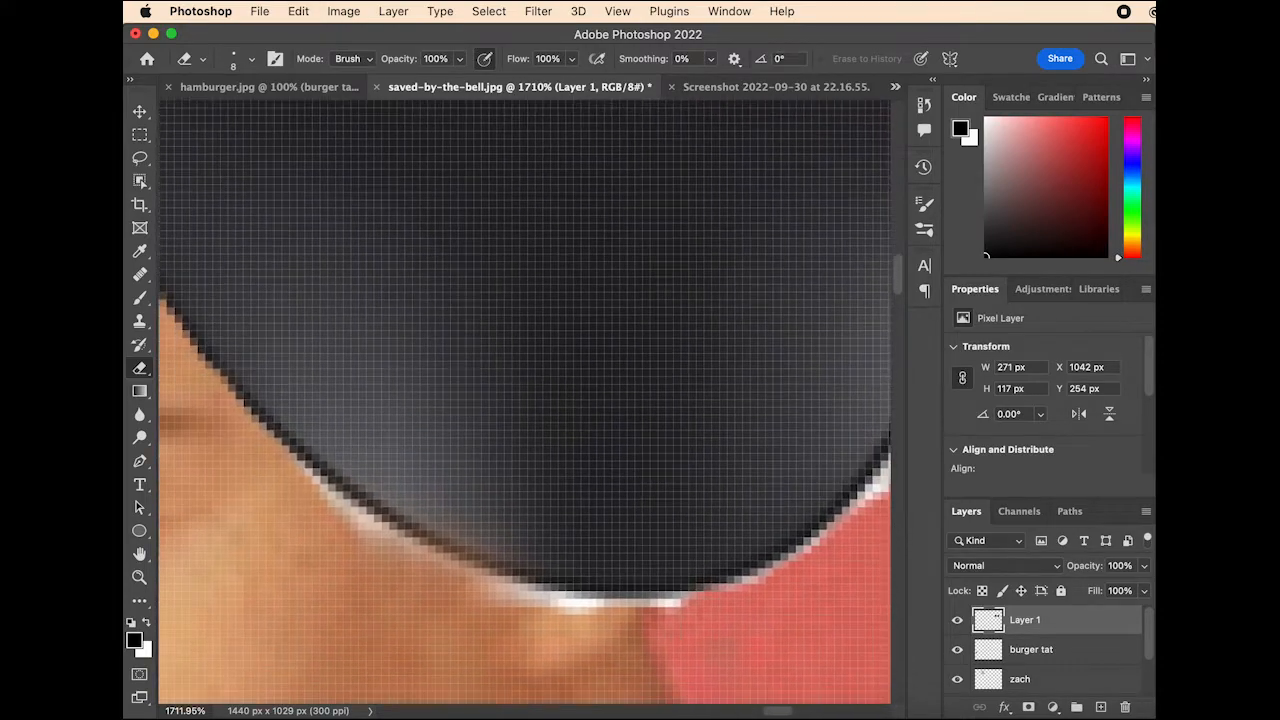
{"action": "mouse_move", "coordinate": [330, 520]}
{"action": "left_mouse_down"}
{"action": "mouse_move", "coordinate": [388, 580]}
{"action": "mouse_move", "coordinate": [535, 627]}
{"action": "left_mouse_up"}
Erase the white fringe along the right lens's outer edge just below the hinge with a 5 px eraser.
{"action": "scroll", "coordinate": [535, 600], "scroll_direction": "right", "scroll_amount": 4}
{"action": "scroll", "coordinate": [523, 400], "scroll_direction": "right", "scroll_amount": 2}
{"action": "scroll", "coordinate": [523, 400], "scroll_direction": "up", "scroll_amount": 2}
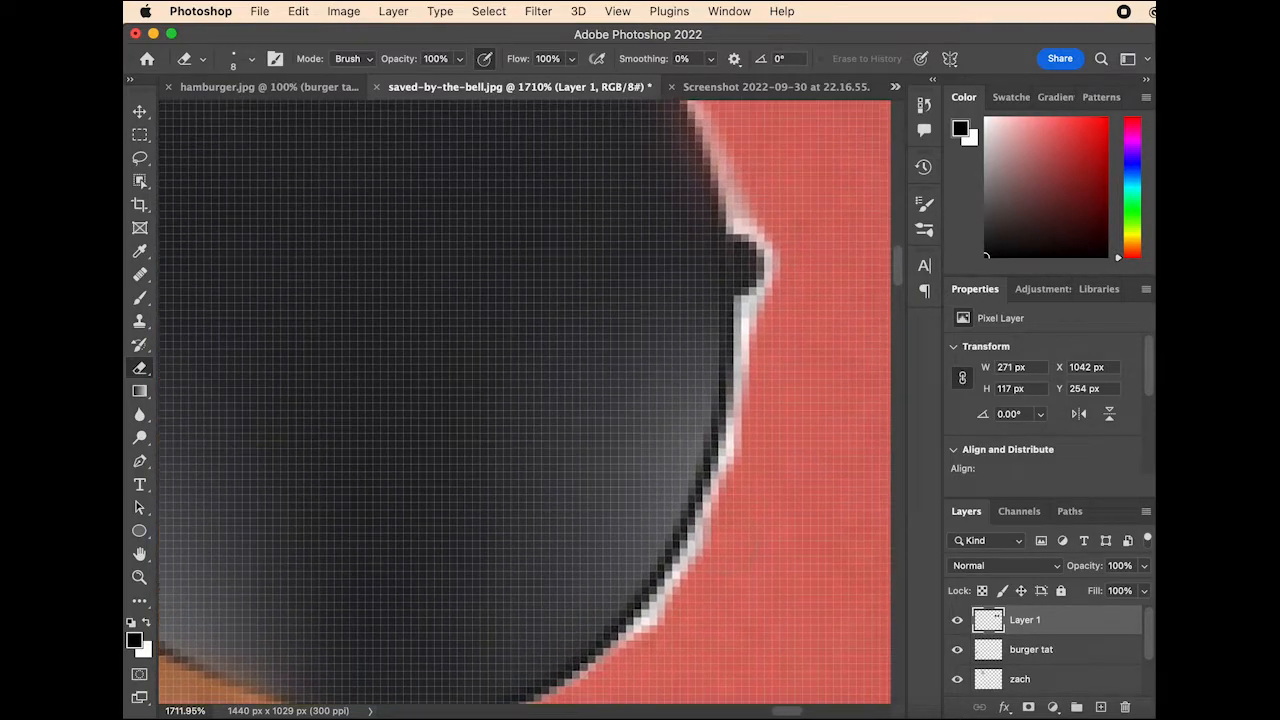
{"action": "scroll", "coordinate": [523, 400], "scroll_direction": "right", "scroll_amount": 2}
{"action": "scroll", "coordinate": [523, 400], "scroll_direction": "up", "scroll_amount": 3}
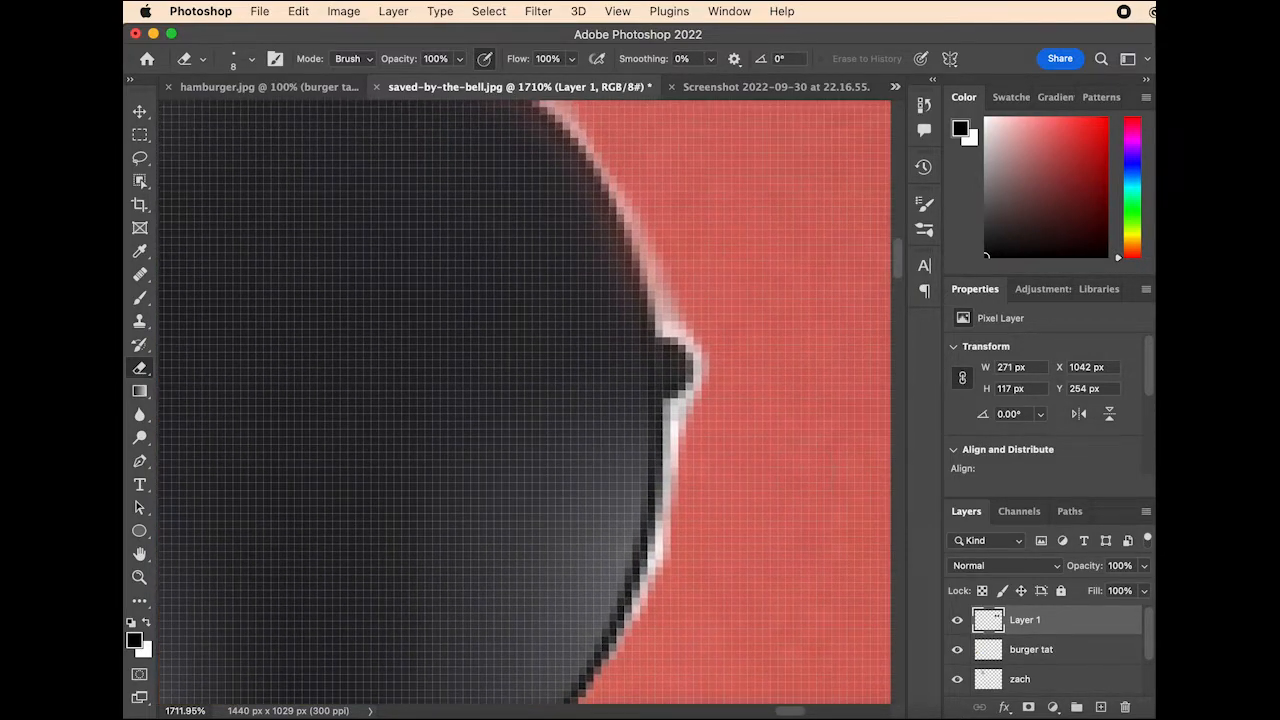
{"action": "mouse_move", "coordinate": [678, 412]}
{"action": "left_mouse_down"}
{"action": "mouse_move", "coordinate": [660, 545]}
{"action": "mouse_move", "coordinate": [662, 474]}
{"action": "left_mouse_up"}
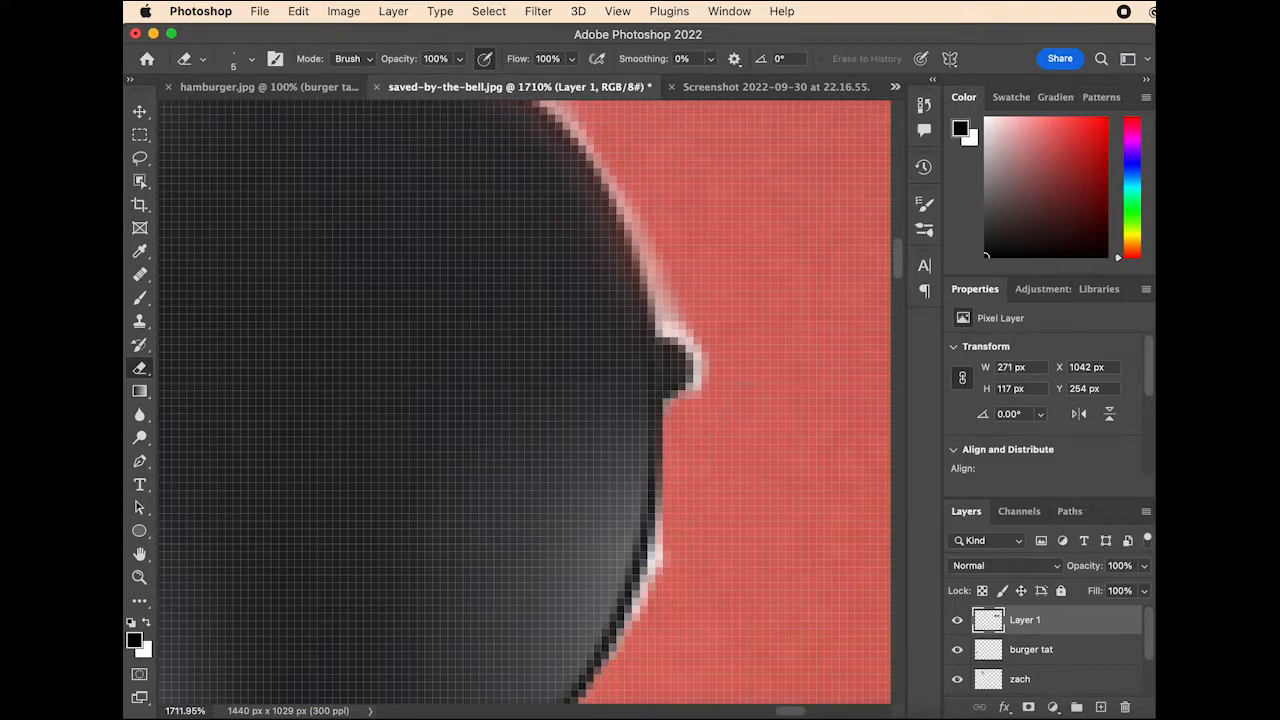
Erase the white fringe along the right lens's upper outer edge, from the hair down to the hinge.
{"action": "scroll", "coordinate": [523, 400], "scroll_direction": "up", "scroll_amount": 5}
{"action": "scroll", "coordinate": [523, 400], "scroll_direction": "right", "scroll_amount": 1}
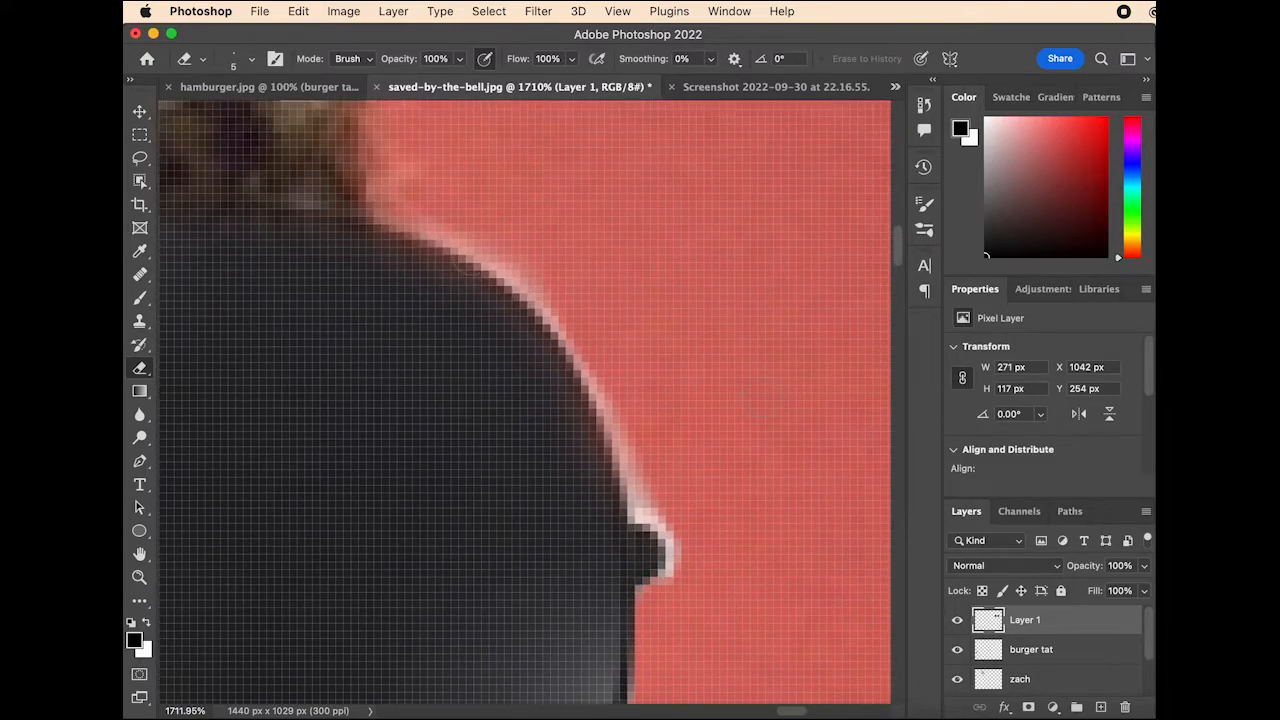
{"action": "left_click_drag", "start_coordinate": [490, 264], "coordinate": [553, 320]}
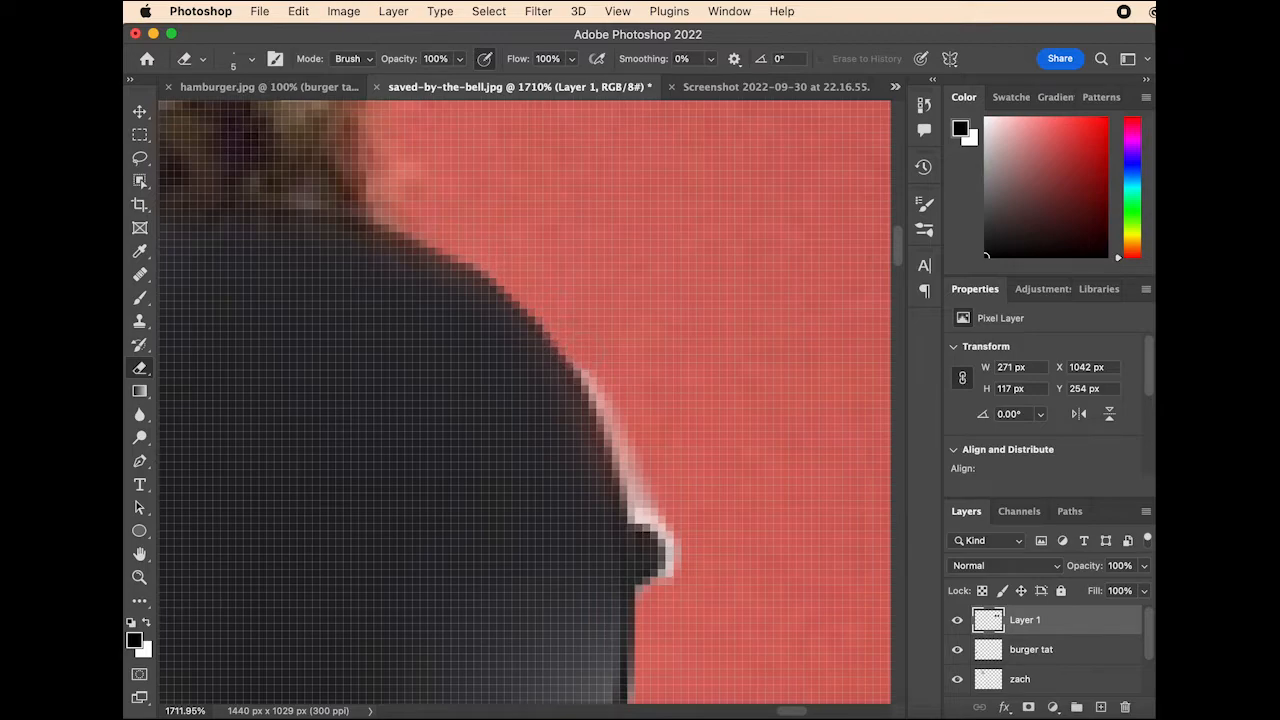
{"action": "left_click_drag", "start_coordinate": [620, 420], "coordinate": [654, 508]}
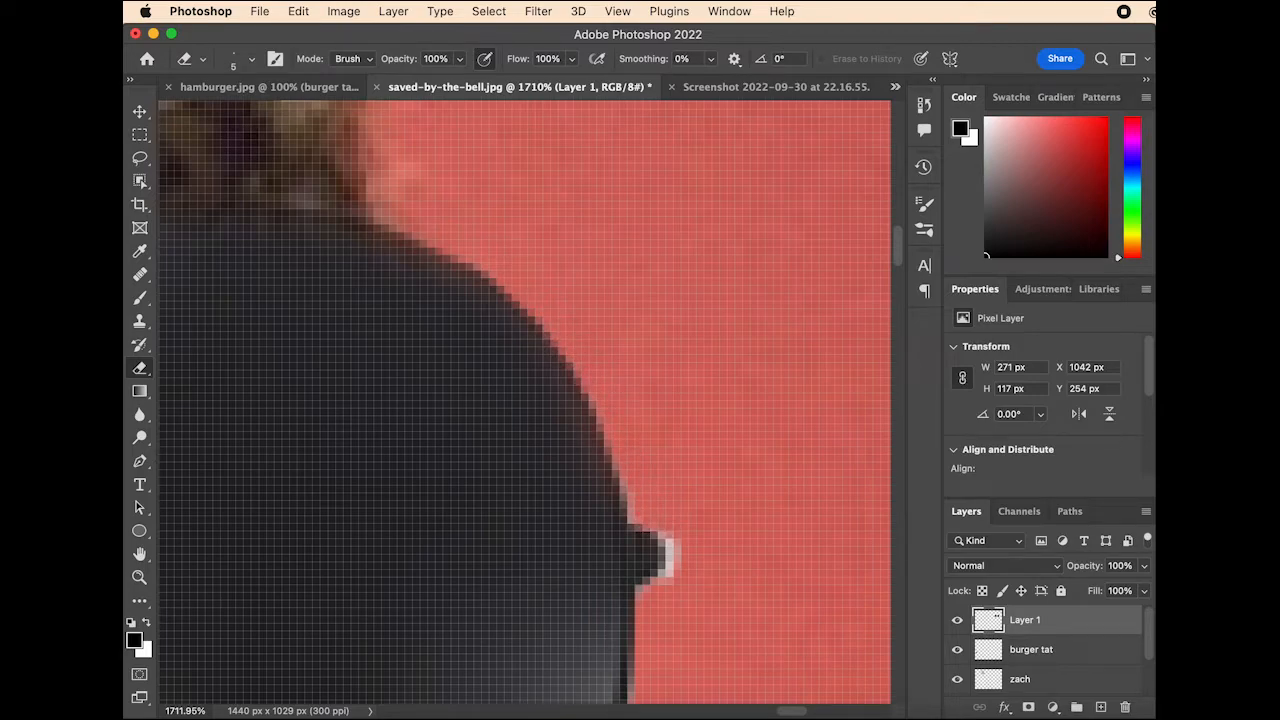
Move the cut-out sunglasses down over the curly-haired man's forehead and eyes.
{"action": "scroll", "coordinate": [515, 405], "scroll_direction": "down", "scroll_amount": 5}
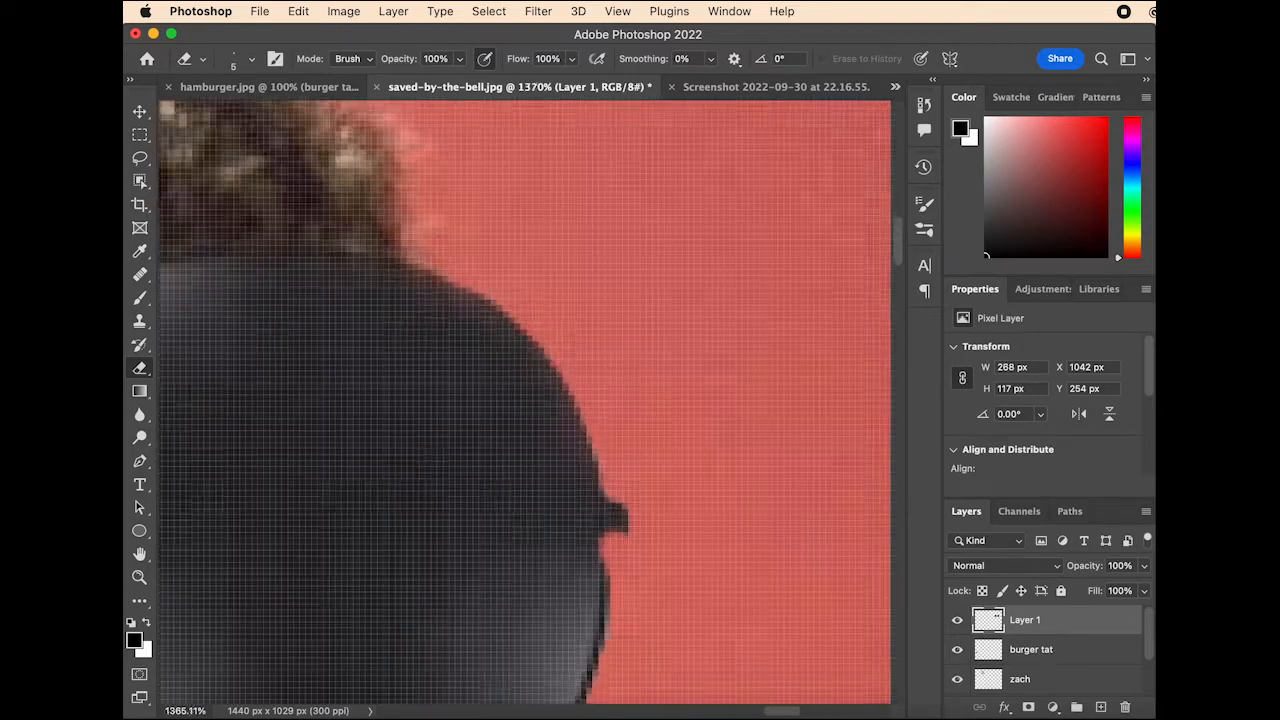
{"action": "scroll", "coordinate": [503, 433], "scroll_direction": "down", "scroll_amount": 2}
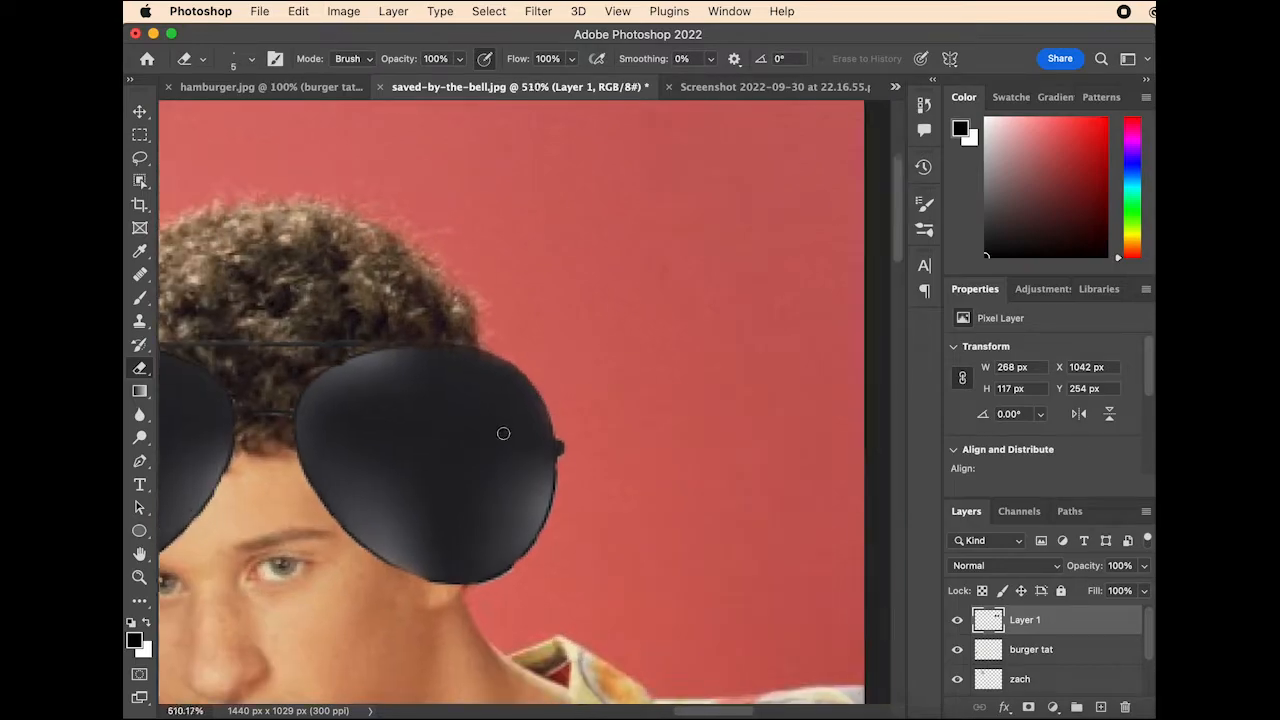
{"action": "left_click", "coordinate": [142, 112]}
{"action": "left_click_drag", "start_coordinate": [408, 432], "coordinate": [693, 343]}
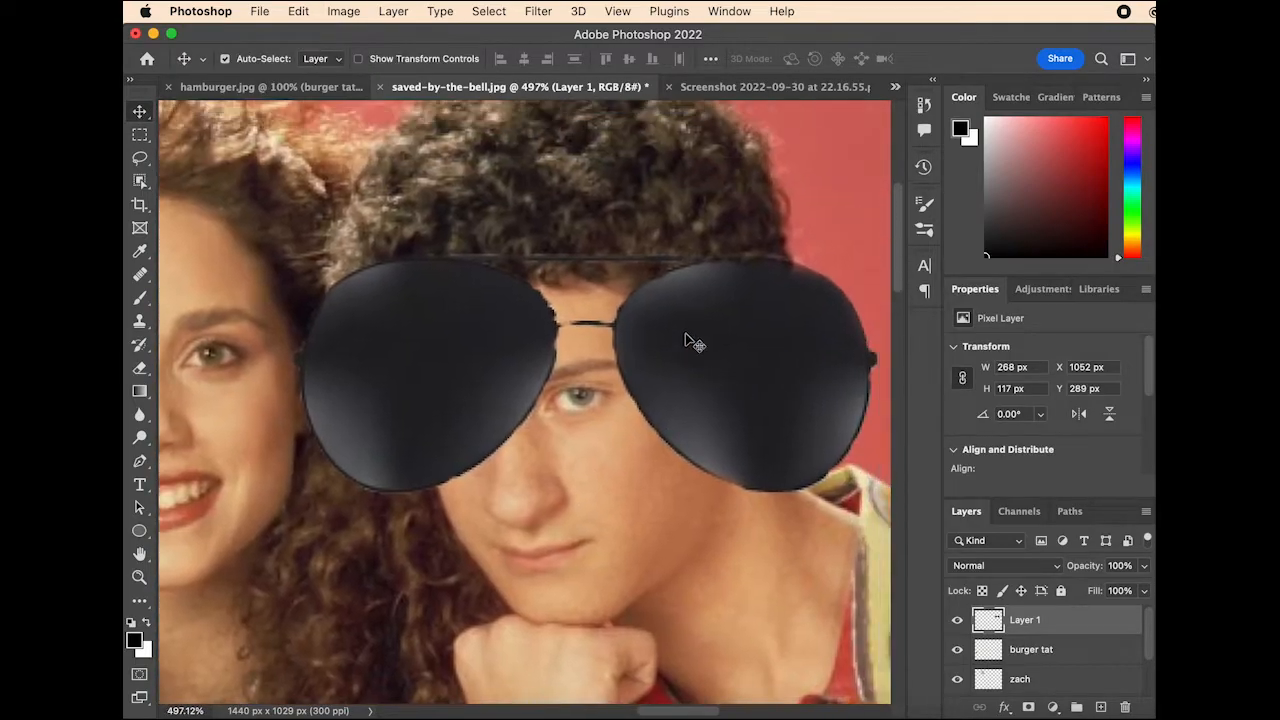
Scale the sunglasses down to about 128 px wide, tilt them to match the man's head, and place them over his eyes.
{"action": "left_click", "coordinate": [298, 11]}
{"action": "left_click", "coordinate": [420, 392]}
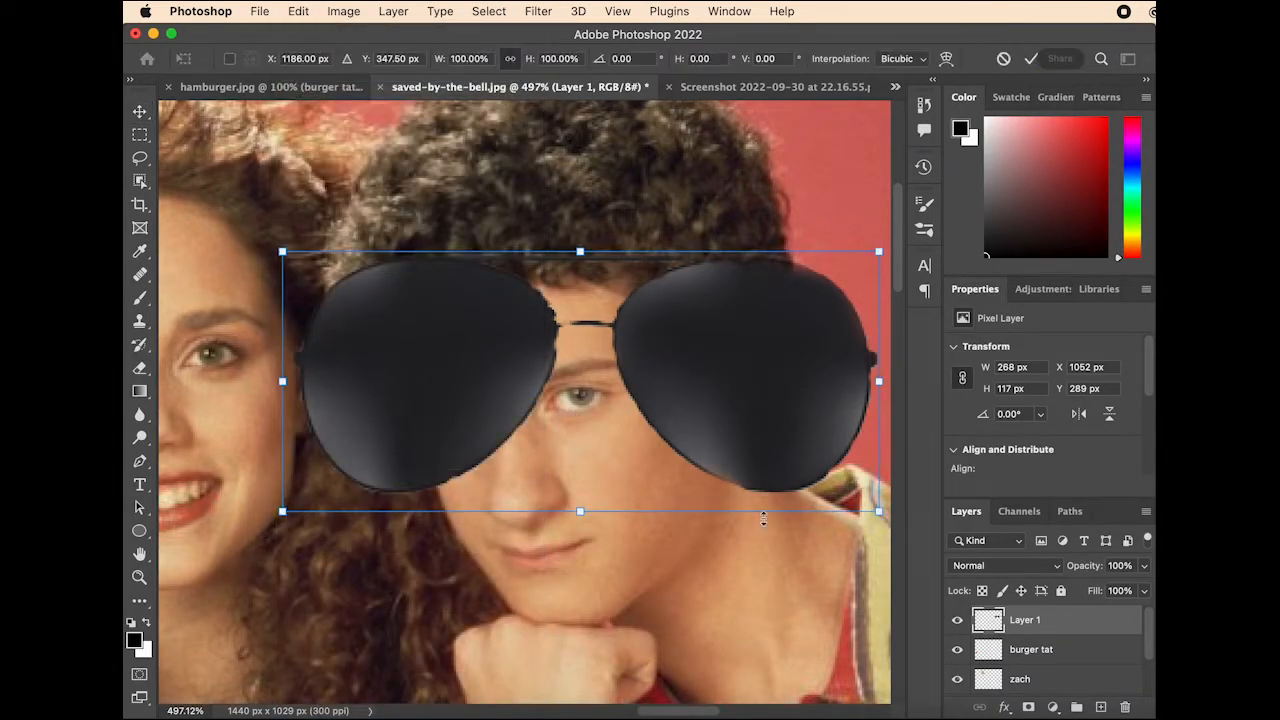
{"action": "left_click_drag", "start_coordinate": [702, 640], "coordinate": [714, 634]}
{"action": "left_click_drag", "start_coordinate": [885, 498], "coordinate": [564, 375]}
{"action": "left_click_drag", "start_coordinate": [470, 357], "coordinate": [572, 452]}
{"action": "left_click_drag", "start_coordinate": [698, 522], "coordinate": [724, 543]}
{"action": "left_click_drag", "start_coordinate": [608, 423], "coordinate": [594, 428]}
{"action": "key", "text": "Return"}
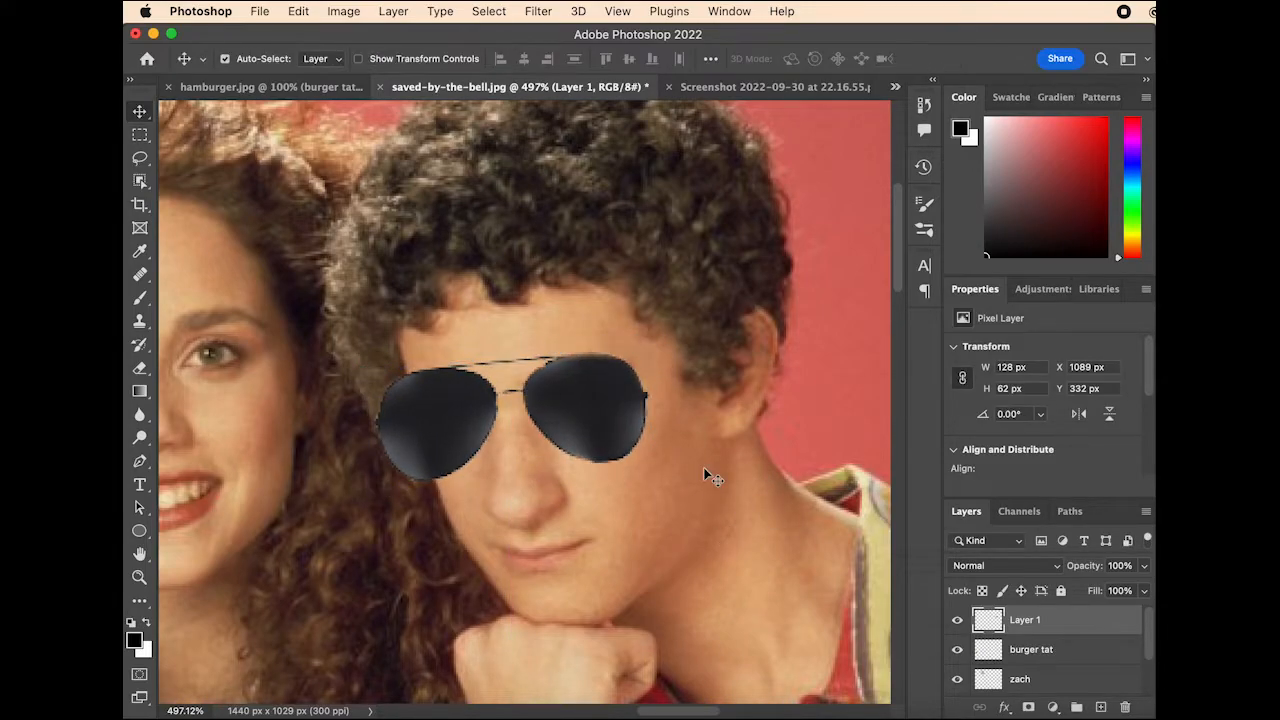
Start another free transform on the sunglasses and shift them about 5 px lower on the man's face.
{"action": "key", "text": "super+minus"}
{"action": "key", "text": "super+minus"}
{"action": "key", "text": "super+minus"}
{"action": "key", "text": "super+minus"}
{"action": "left_click", "coordinate": [298, 11]}
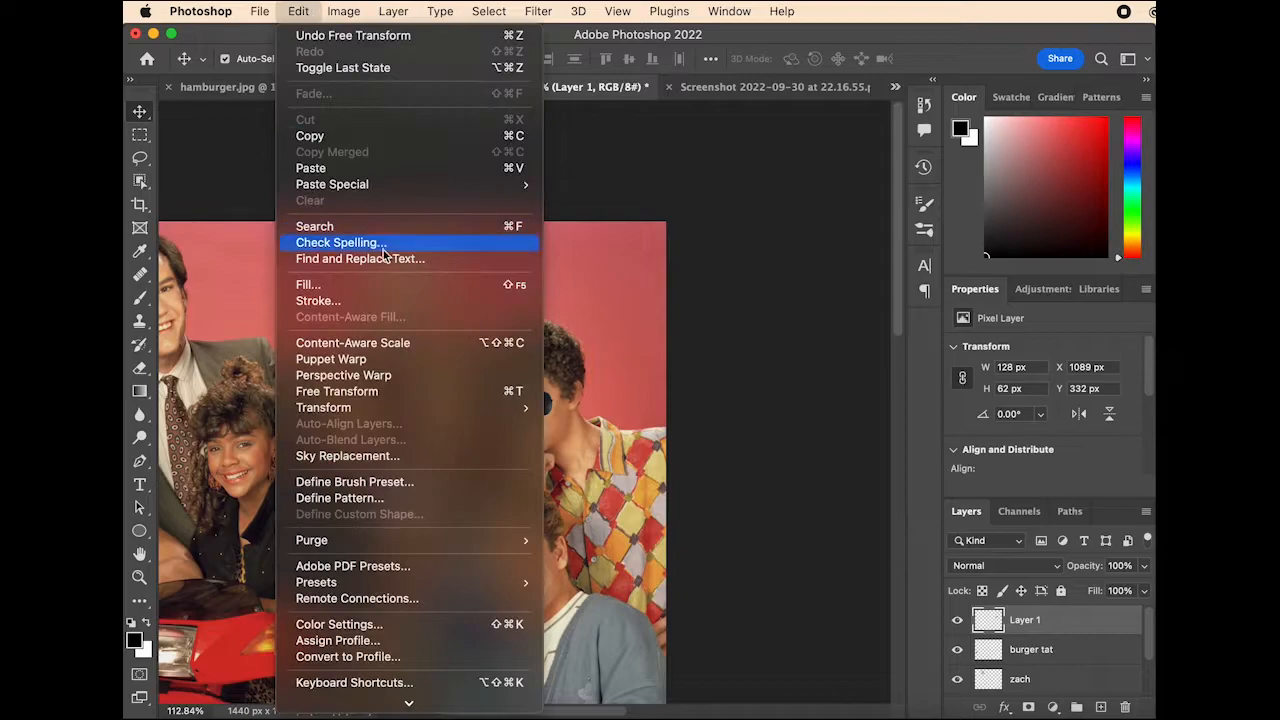
{"action": "left_click", "coordinate": [400, 389]}
{"action": "key", "text": "super+plus"}
{"action": "scroll", "coordinate": [520, 400], "scroll_direction": "up", "scroll_amount": 3}
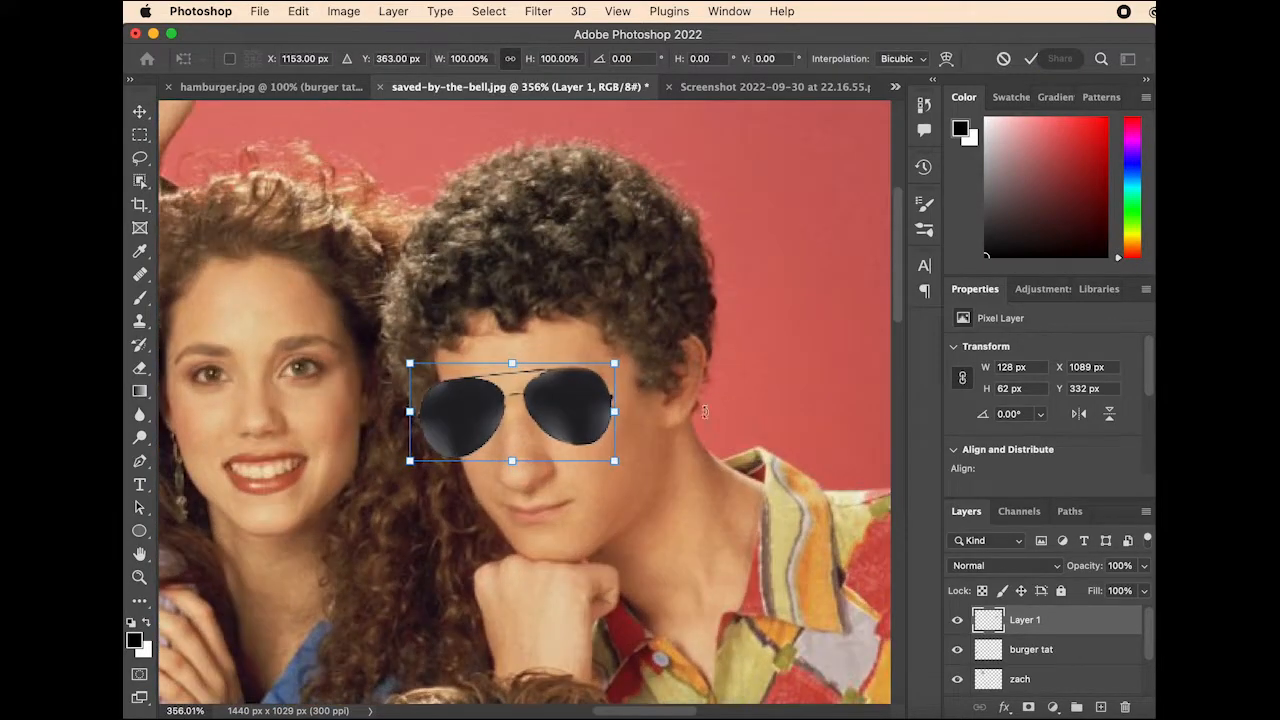
{"action": "left_click_drag", "start_coordinate": [514, 398], "coordinate": [567, 416]}
Rotate the sunglasses by -1.74°, nudge them about 2 px toward the curly-haired woman, and apply the transform.
{"action": "key", "text": "super+plus"}
{"action": "key", "text": "super+plus"}
{"action": "left_click_drag", "start_coordinate": [764, 447], "coordinate": [765, 436]}
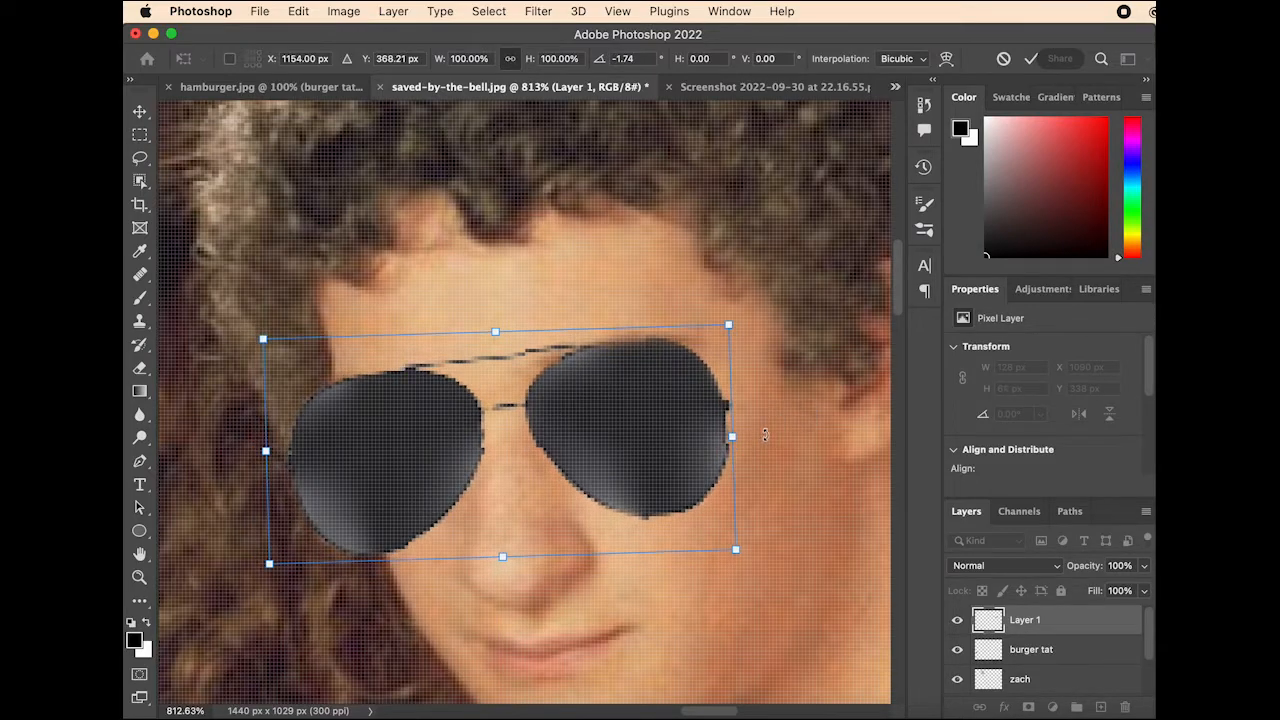
{"action": "left_click_drag", "start_coordinate": [645, 438], "coordinate": [637, 440]}
{"action": "scroll", "coordinate": [665, 385], "scroll_direction": "down", "scroll_amount": 5}
{"action": "scroll", "coordinate": [664, 385], "scroll_direction": "down", "scroll_amount": 4}
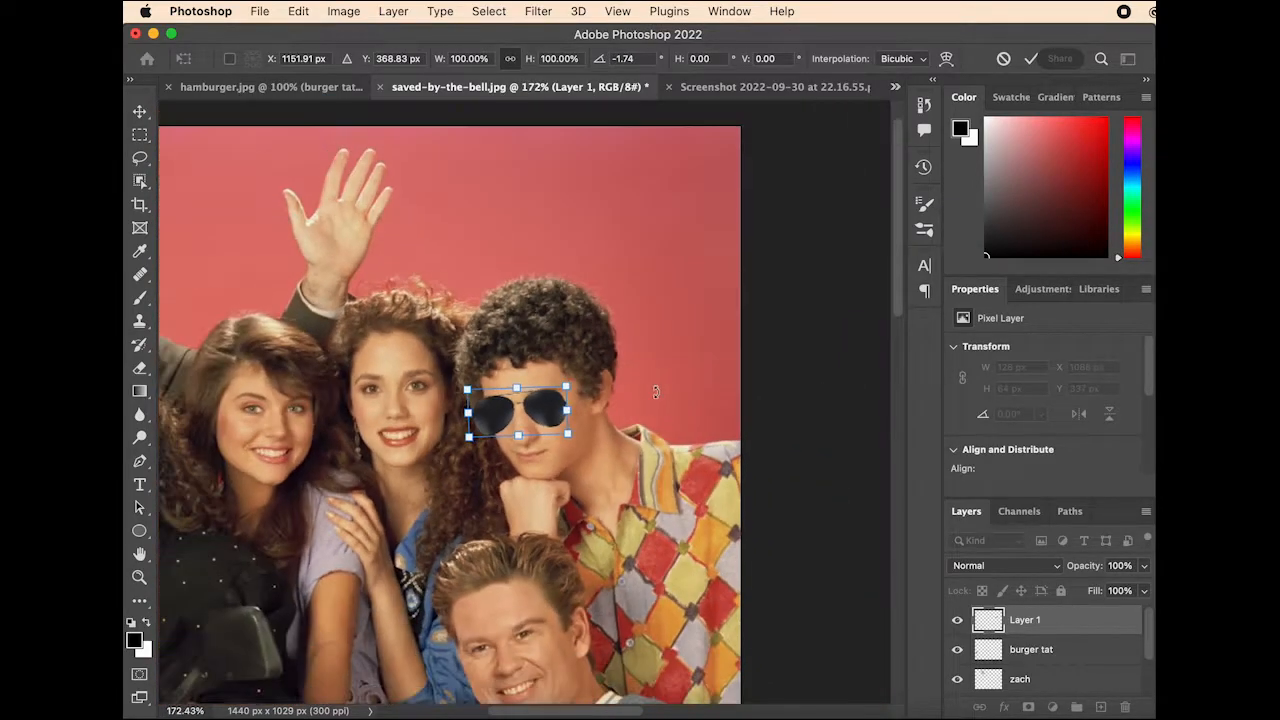
{"action": "key", "text": "Return"}
Examine the whole group photo to check how the sunglasses, tattoo and swapped faces look together.
{"action": "scroll", "coordinate": [699, 431], "scroll_direction": "down", "scroll_amount": 4}
{"action": "scroll", "coordinate": [555, 369], "scroll_direction": "left", "scroll_amount": 5}
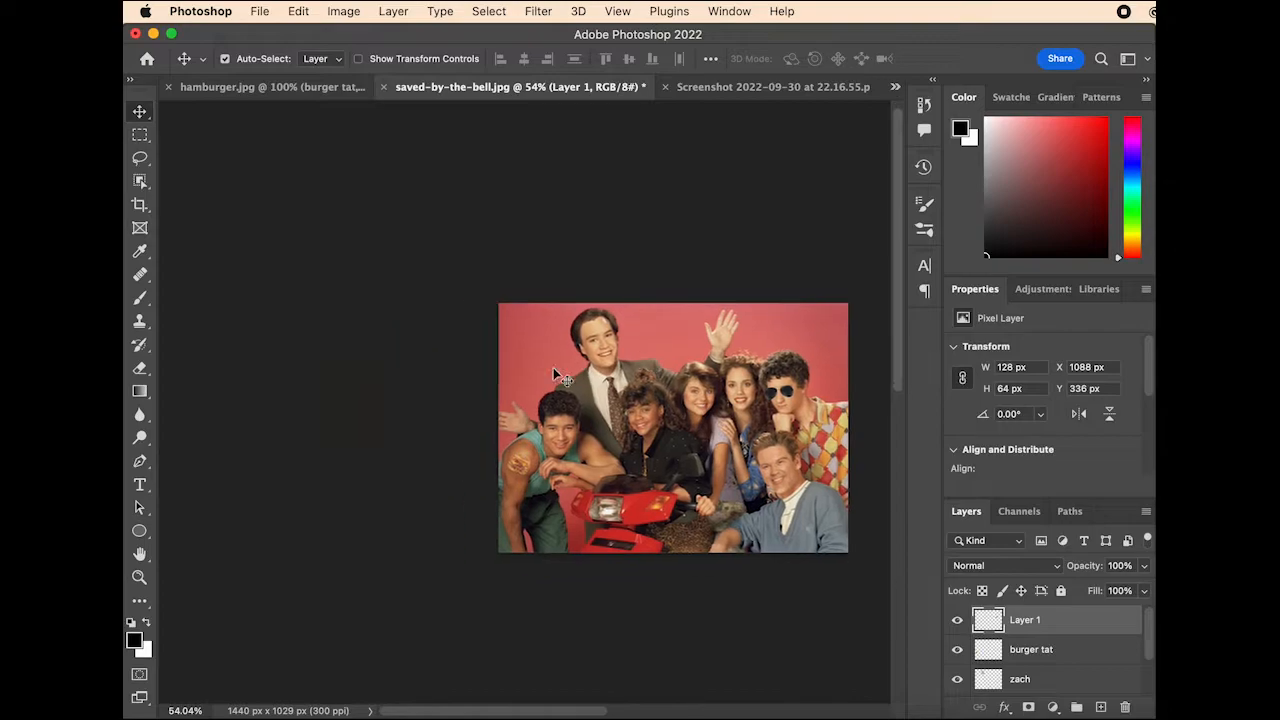
{"action": "scroll", "coordinate": [553, 369], "scroll_direction": "right", "scroll_amount": 4}
{"action": "scroll", "coordinate": [505, 376], "scroll_direction": "up", "scroll_amount": 4}
{"action": "scroll", "coordinate": [538, 370], "scroll_direction": "down", "scroll_amount": 1}
{"action": "scroll", "coordinate": [538, 370], "scroll_direction": "right", "scroll_amount": 2}
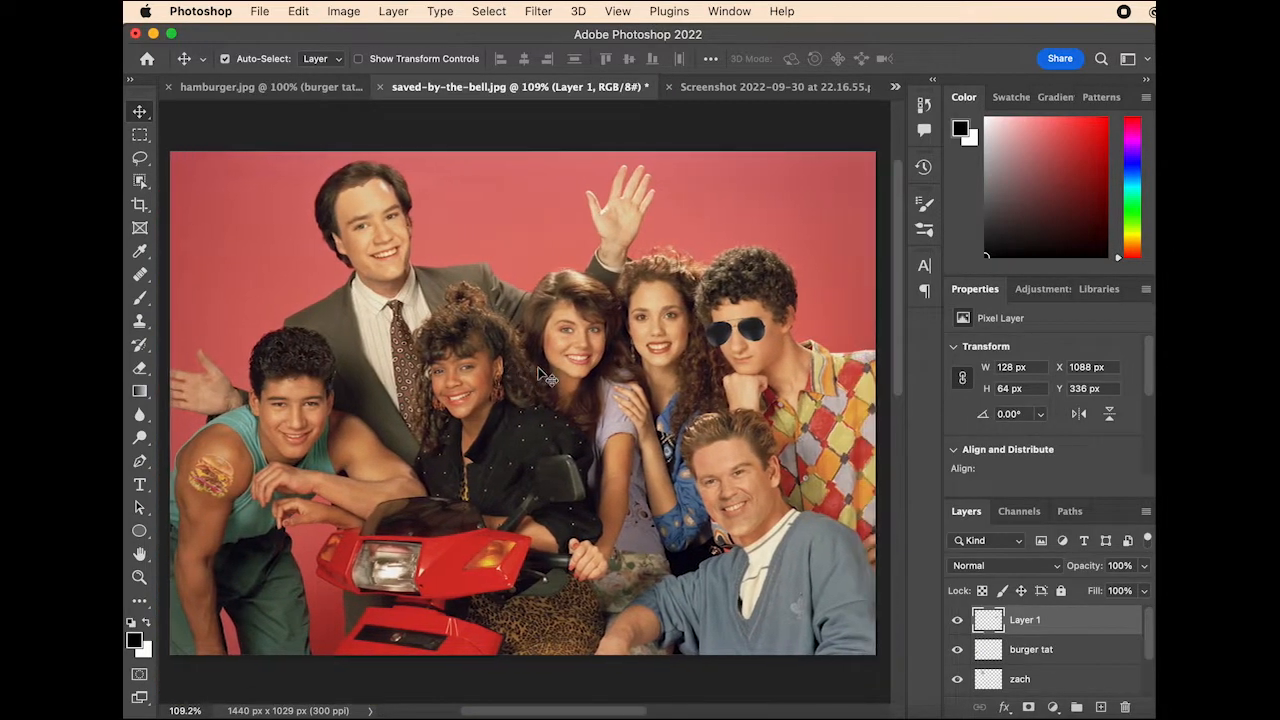